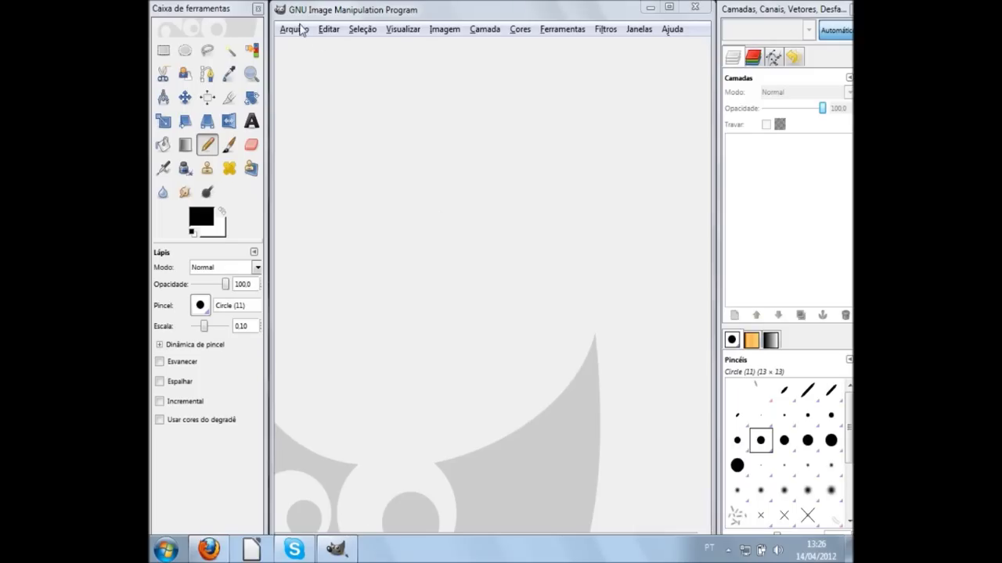
Start a new image with width set to 50 pixels, moving on to the height field
click(297, 32)
click(312, 46)
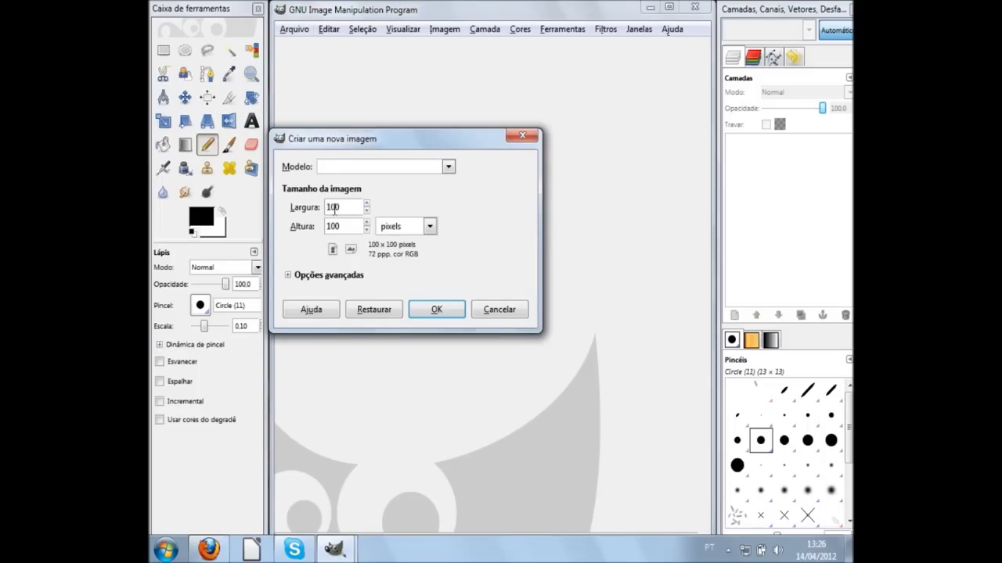
click(429, 227)
double_click(343, 206)
text(50)
key(Tab)
Create the 50×50 pixel image and zoom in on the blank canvas
text(50)
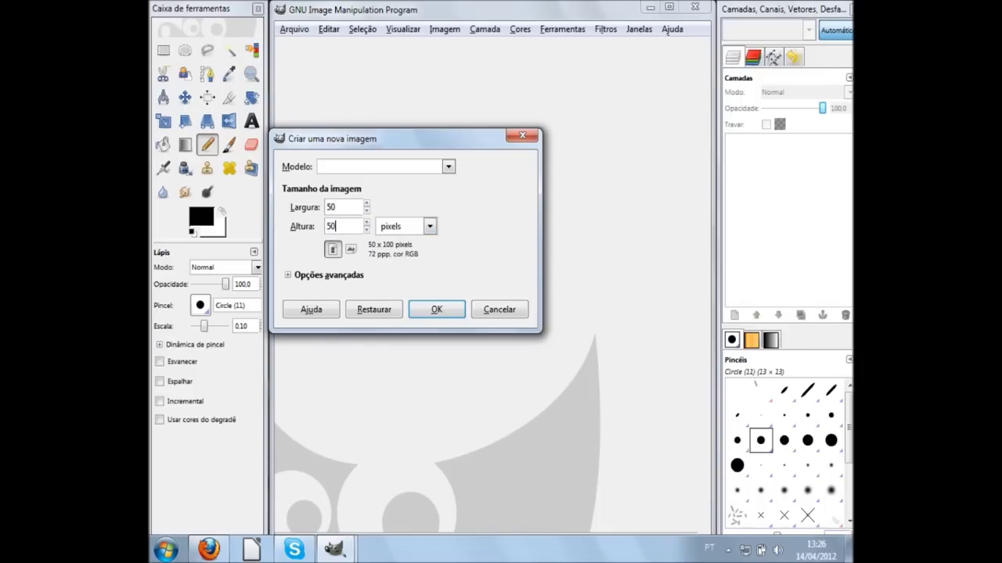
click(427, 309)
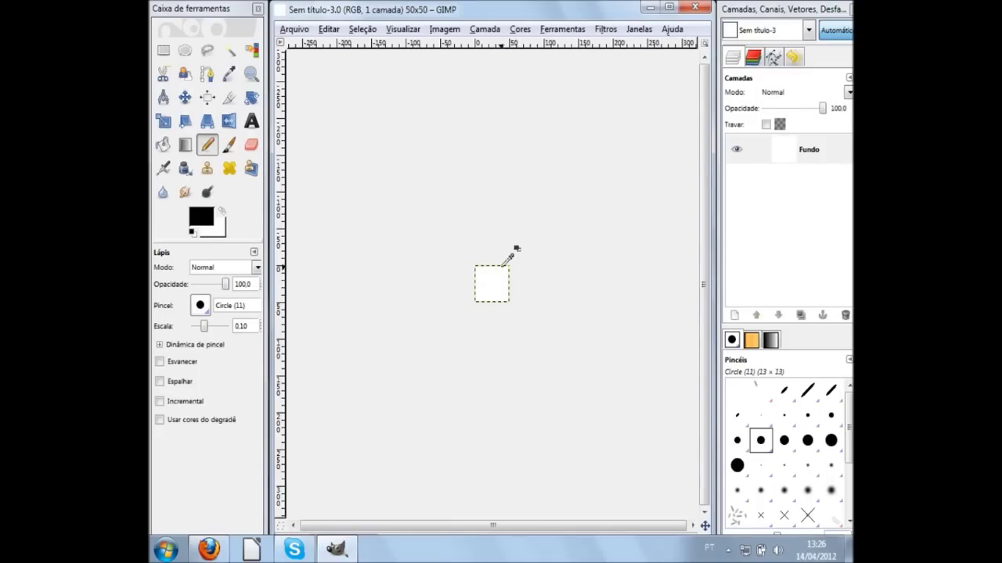
ctrl+scroll(509, 252, up, 5)
ctrl+scroll(509, 257, up, 2)
ctrl+scroll(509, 256, down, 1)
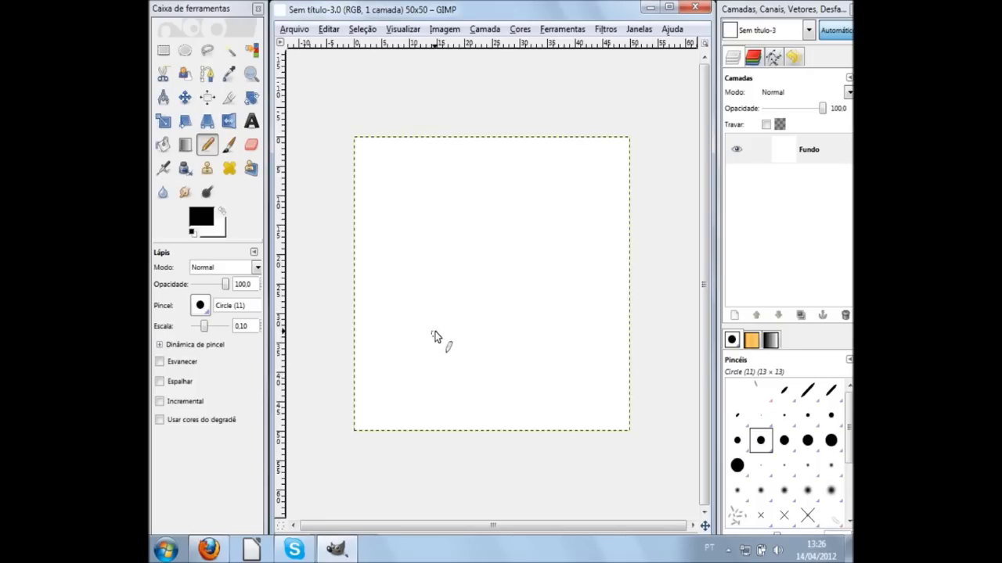
ctrl+scroll(449, 273, up, 1)
Pencil about twenty scattered single black pixels across the white canvas, then zoom back out
click(443, 301)
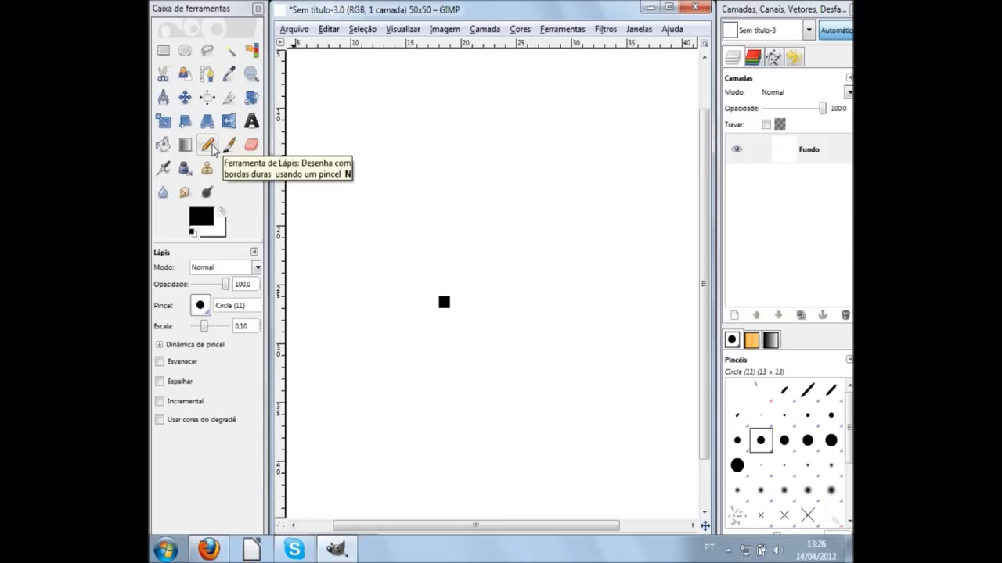
click(509, 267)
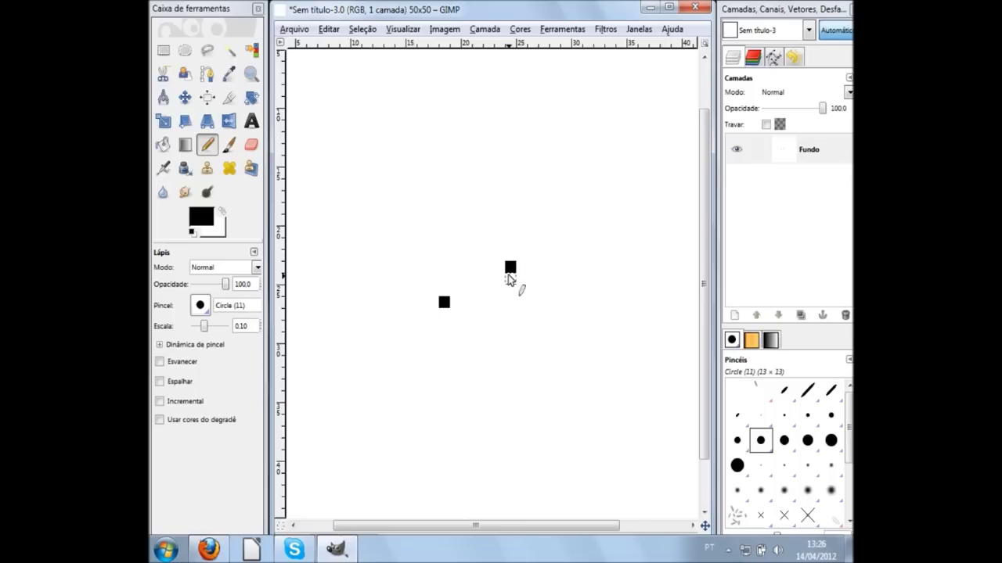
click(465, 149)
click(499, 149)
click(543, 172)
click(576, 244)
click(554, 337)
click(477, 408)
click(355, 373)
click(355, 208)
click(400, 102)
click(510, 102)
click(609, 149)
click(610, 314)
click(565, 431)
click(389, 455)
click(400, 279)
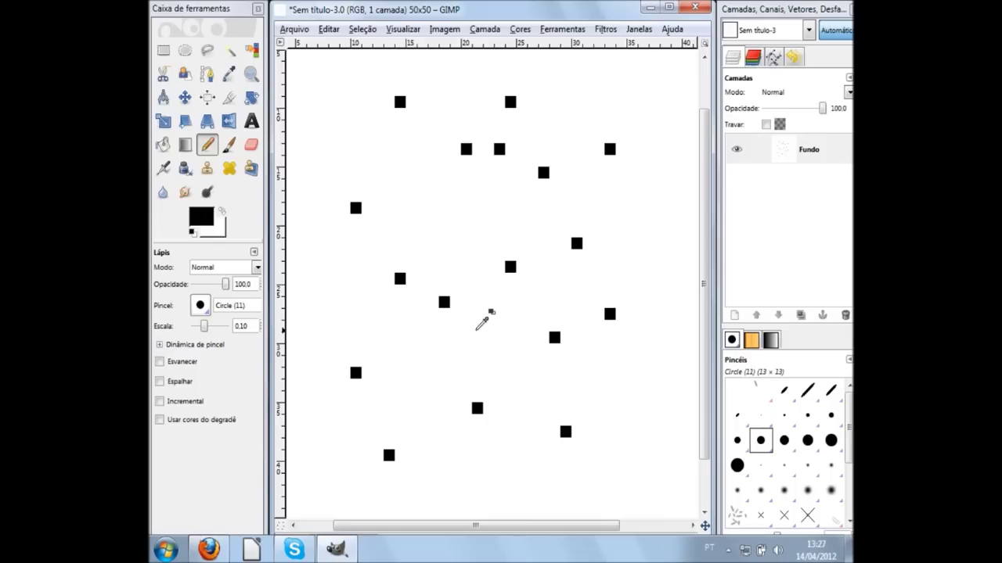
scroll(501, 338, down, 3)
scroll(478, 322, down, 2)
scroll(479, 321, down, 2)
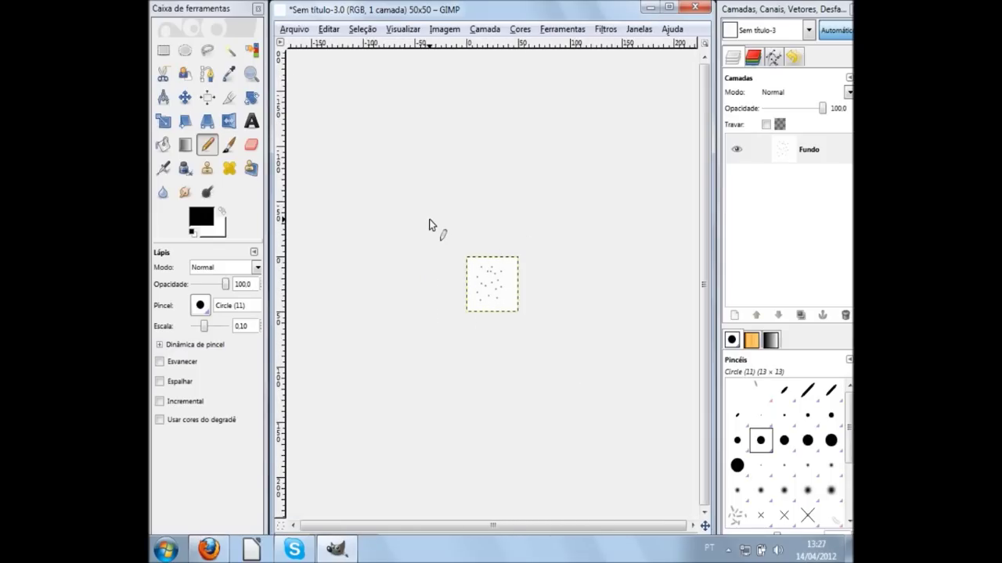
Use the Zoom tool to magnify the dotted image until one pixel fills the view
click(249, 74)
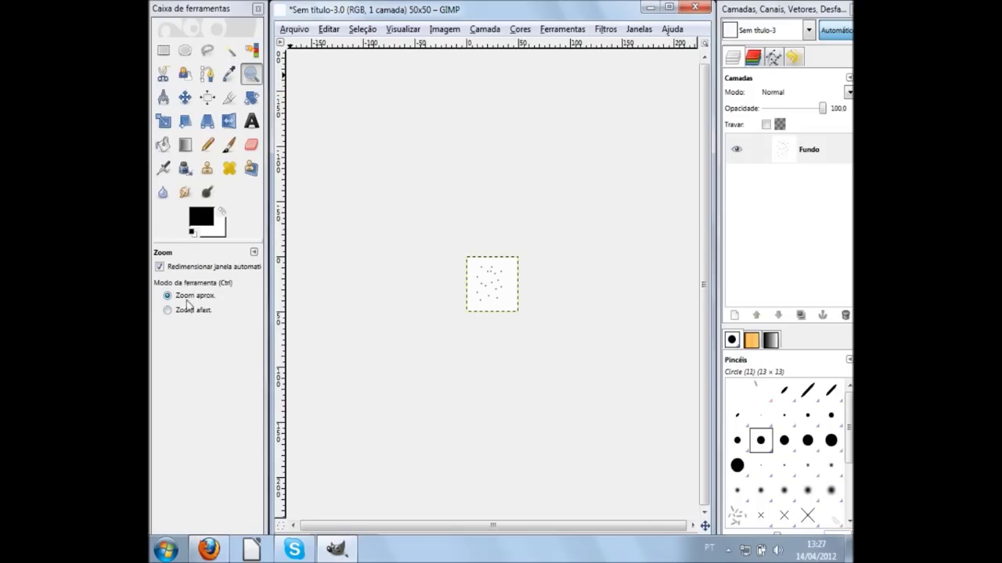
click(489, 291)
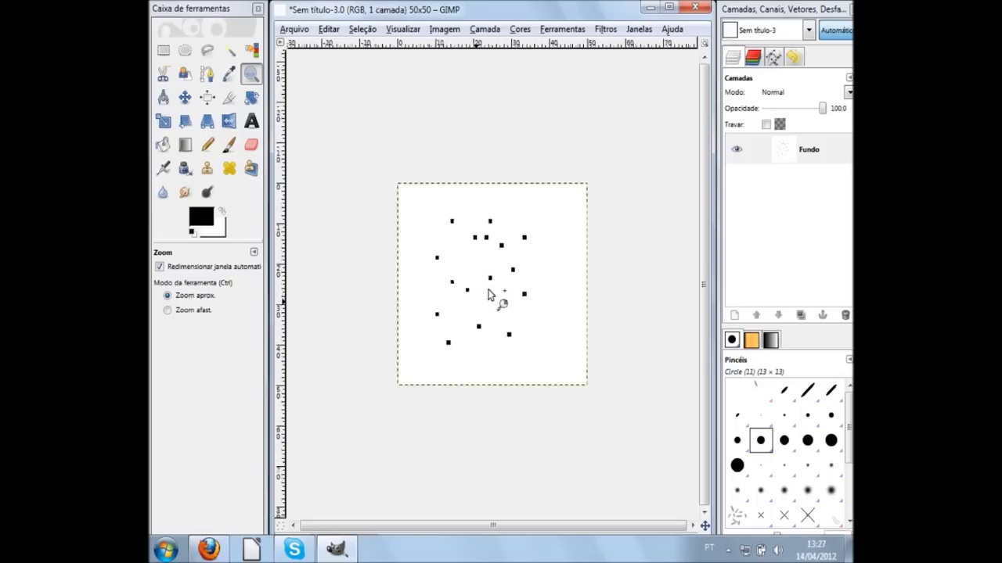
click(493, 289)
click(491, 280)
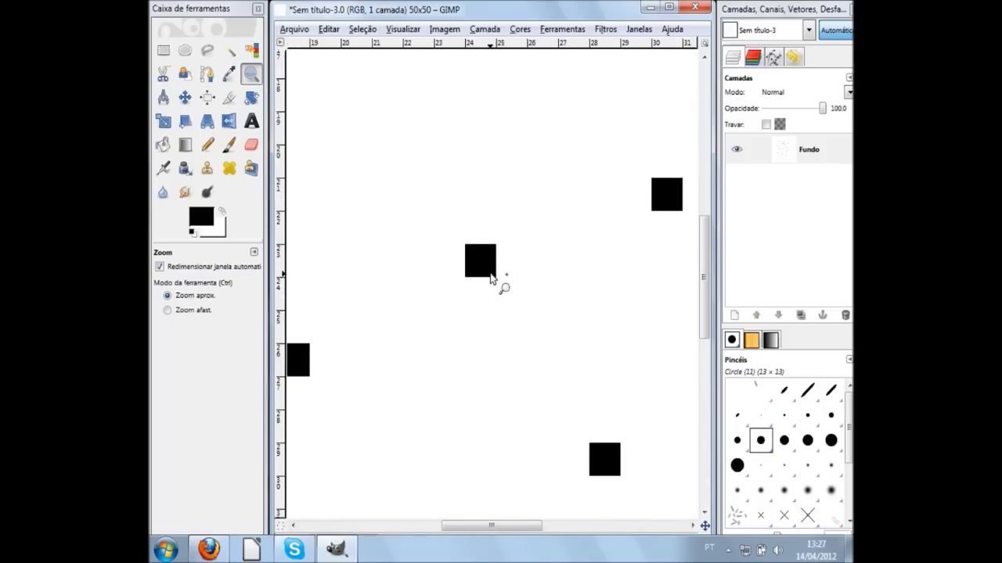
click(492, 279)
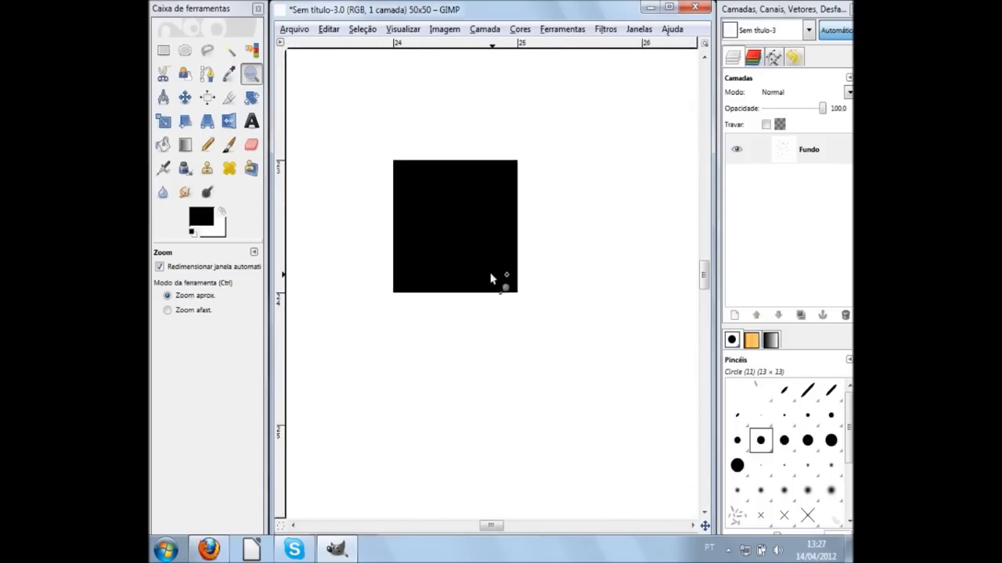
Set the Zoom tool to zoom out, enlarge the window, and shrink the image to a speck
click(189, 313)
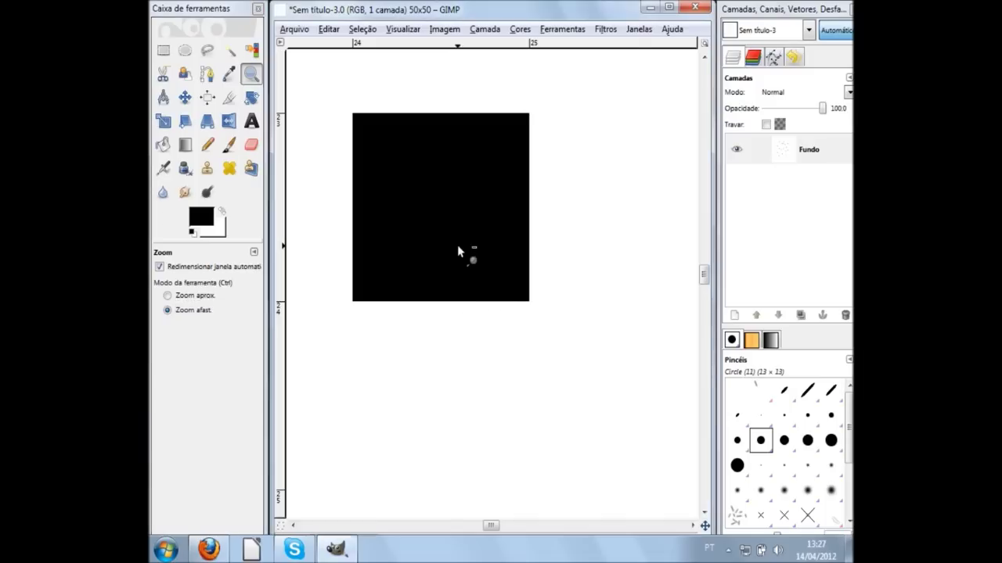
click(457, 245)
click(461, 248)
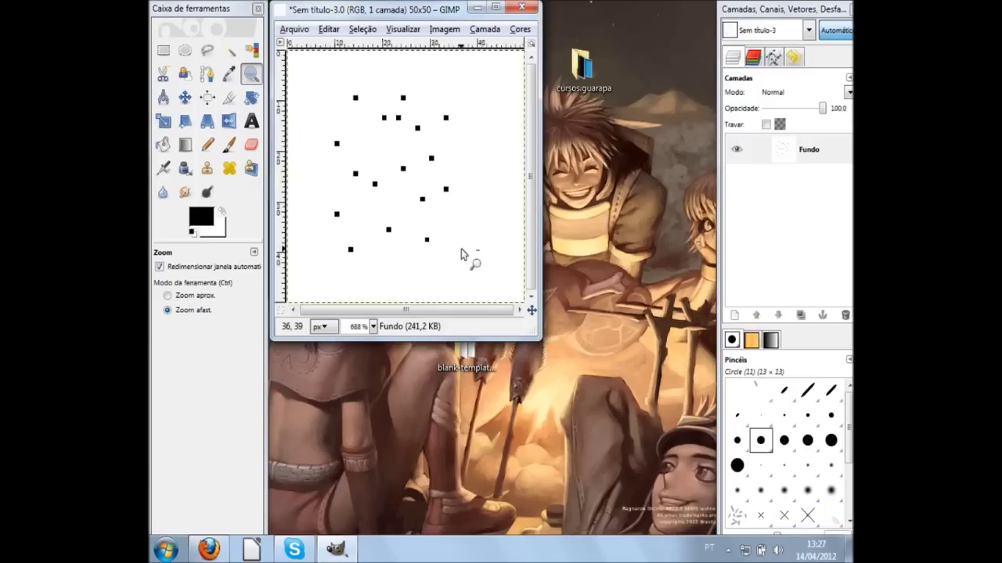
click(423, 203)
mouse_move(540, 338)
mouse_down()
mouse_move(646, 438)
mouse_move(710, 533)
mouse_up()
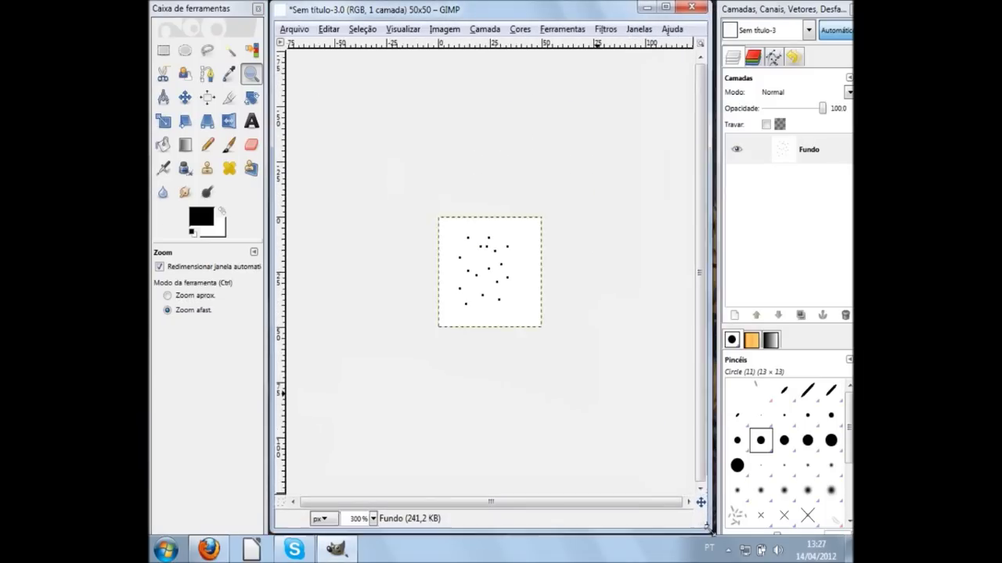
click(505, 302)
click(505, 297)
click(503, 293)
click(500, 295)
click(500, 295)
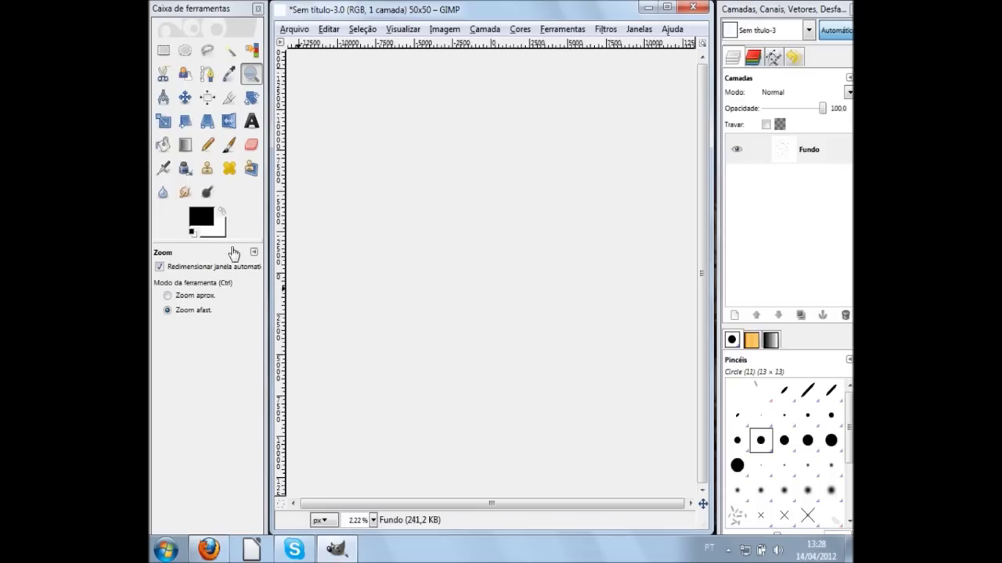
Zoom back in and fit the whole 50×50 image in the view
click(207, 145)
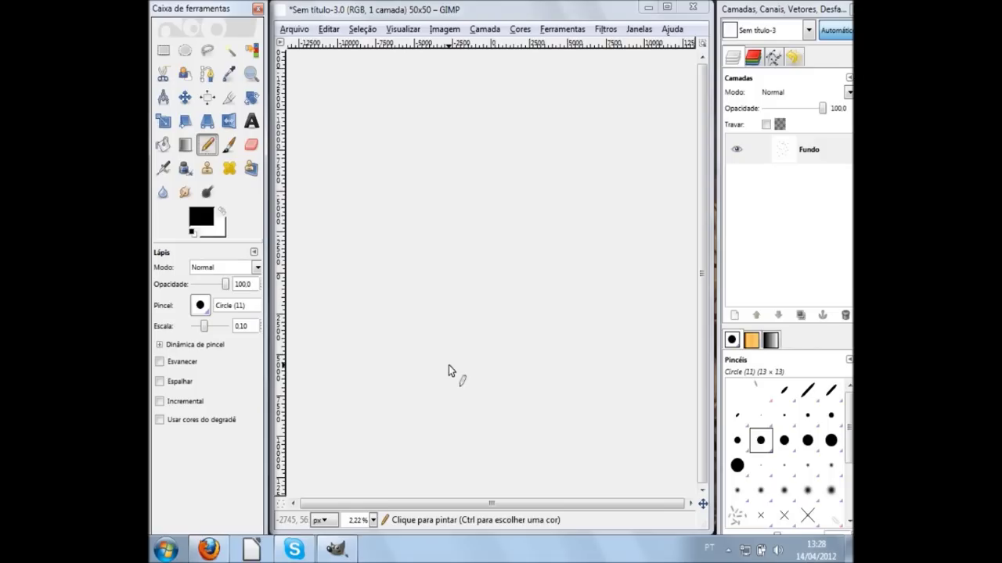
key(plus)
key(plus)
key(plus)
key(plus)
key(plus)
key(plus)
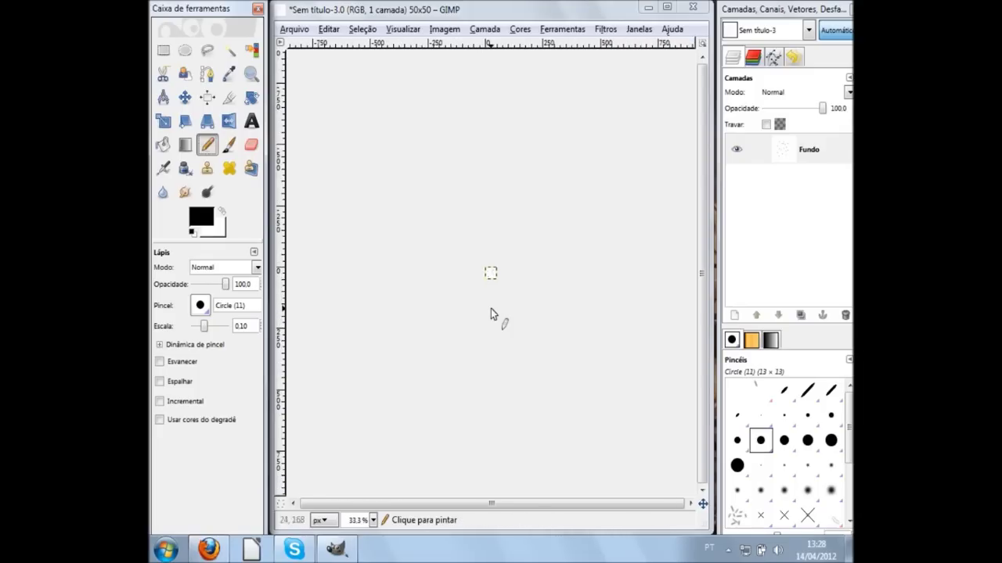
key(plus)
key(plus)
key(plus)
key(plus)
key(plus)
key(plus)
key(plus)
key(plus)
key(plus)
key(plus)
key(plus)
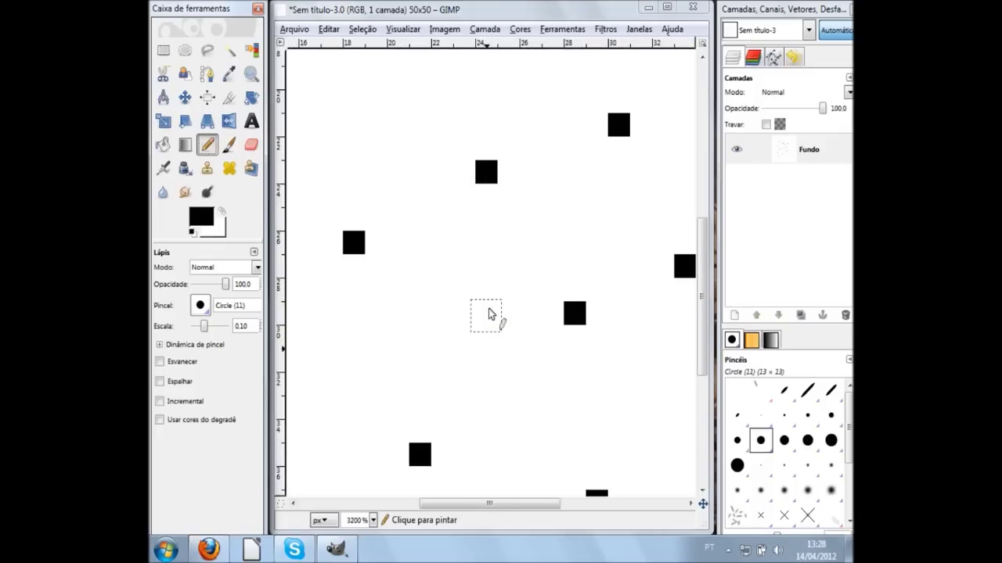
key(plus)
key(plus)
key(plus)
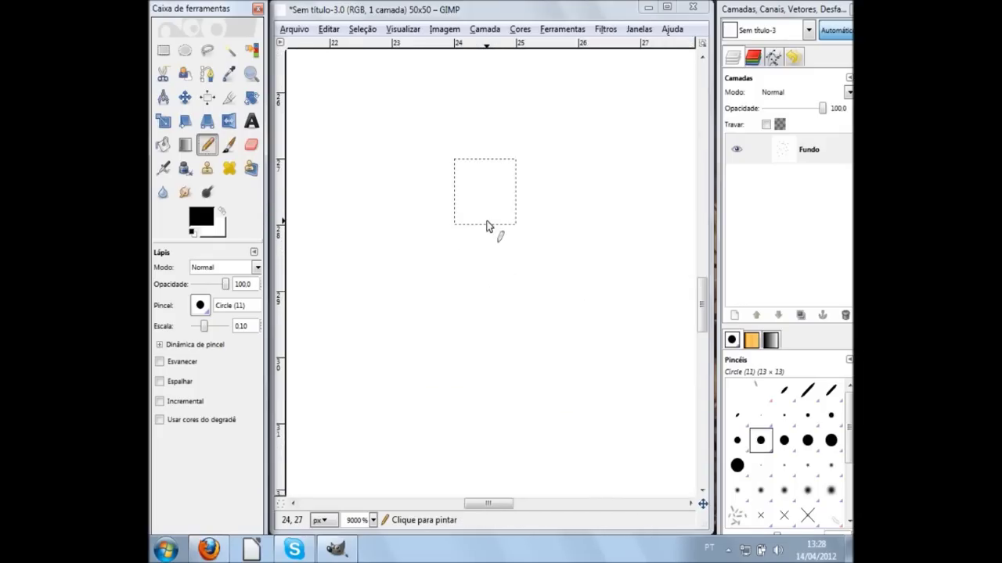
key(minus)
key(minus)
key(minus)
key(minus)
key(minus)
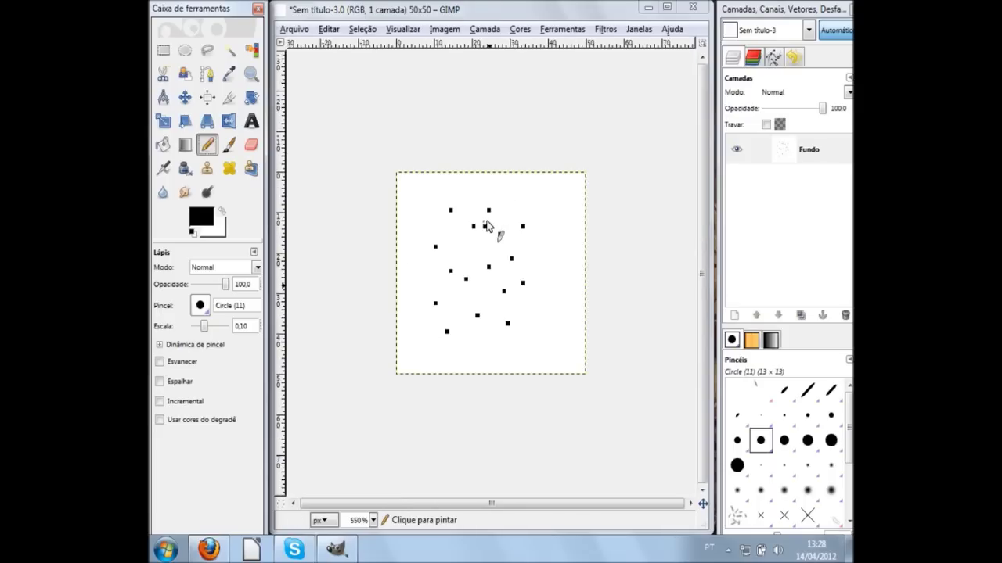
key(shift+ctrl+j)
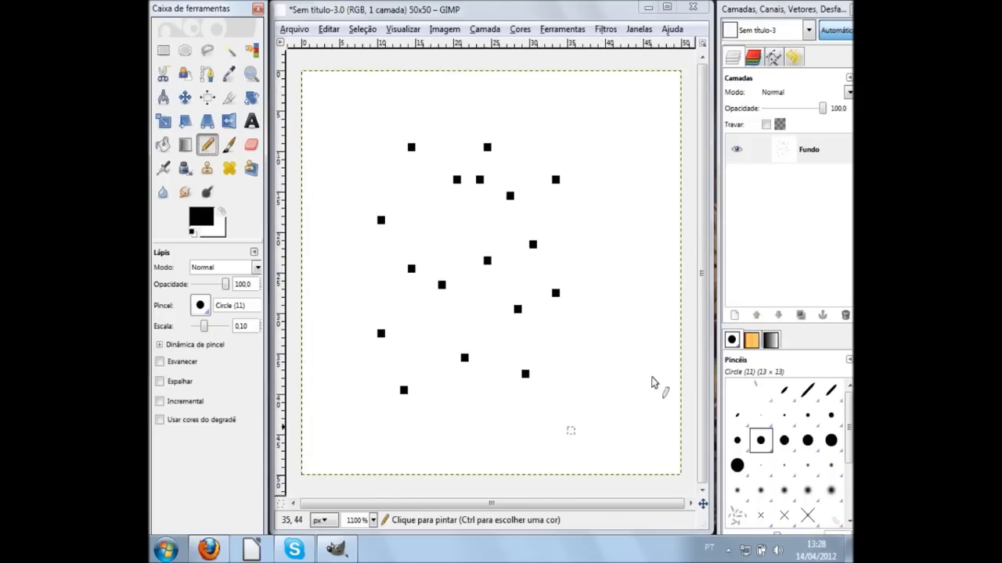
Rectangle-select the dotted area, delete the black pixels, and clear the selection
click(163, 50)
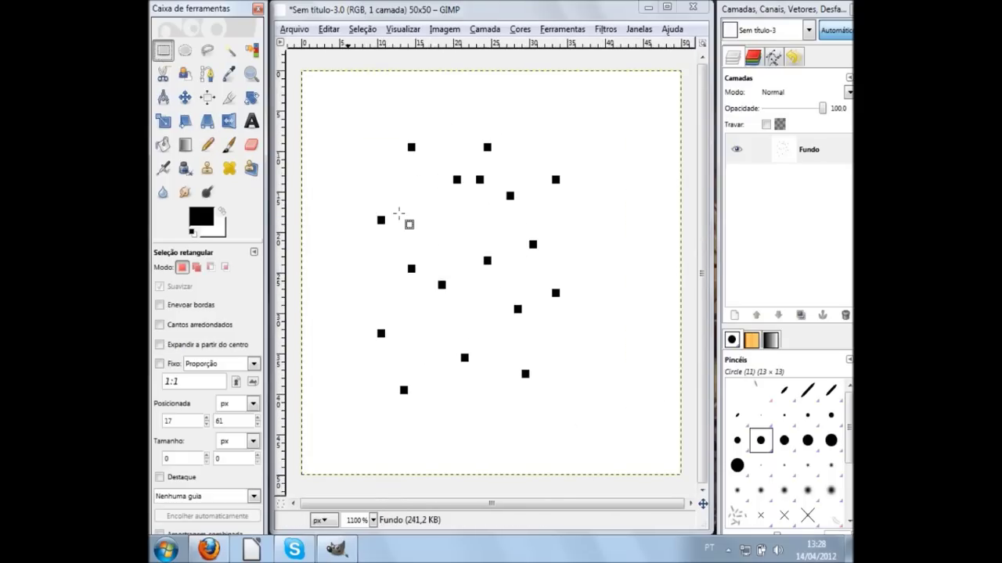
drag(324, 96, 384, 183)
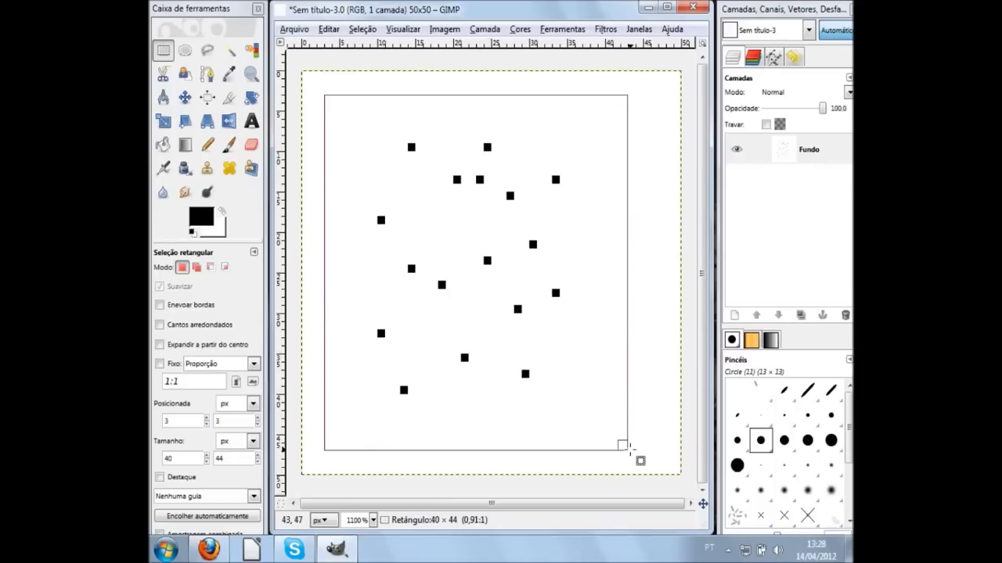
drag(409, 226, 630, 451)
key(Delete)
click(654, 371)
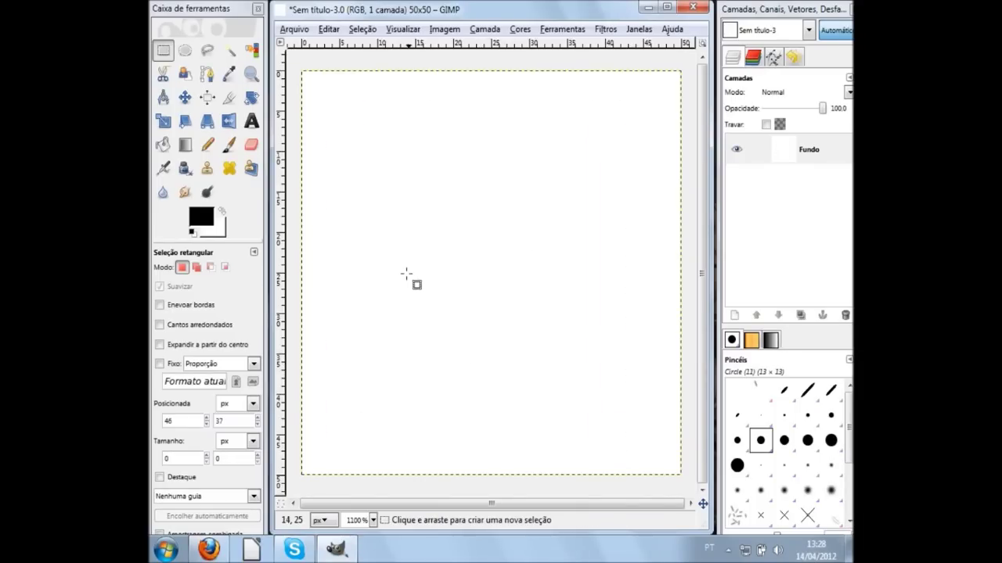
click(207, 144)
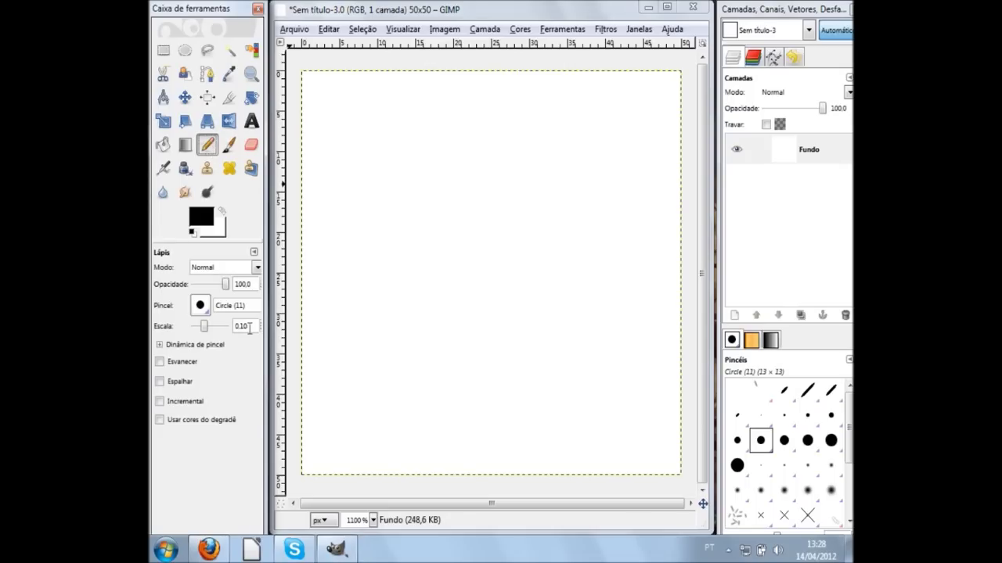
mouse_move(207, 327)
mouse_down()
mouse_move(220, 335)
mouse_move(233, 327)
mouse_up()
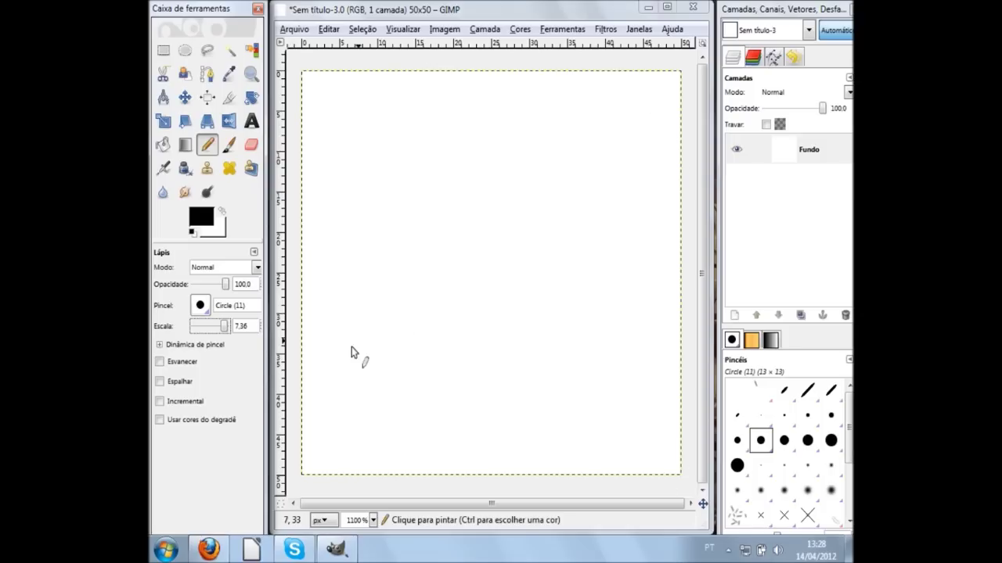
click(359, 428)
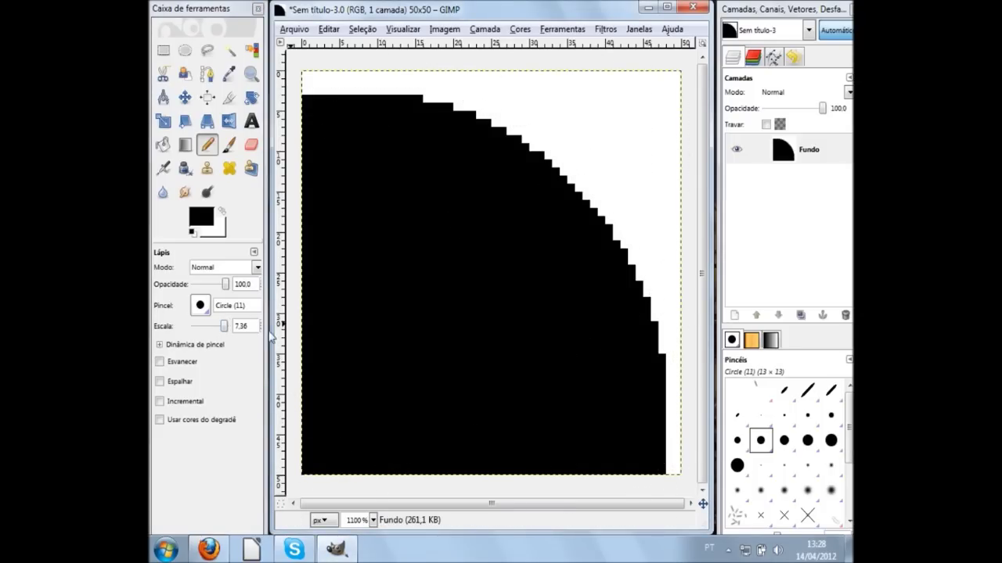
click(242, 329)
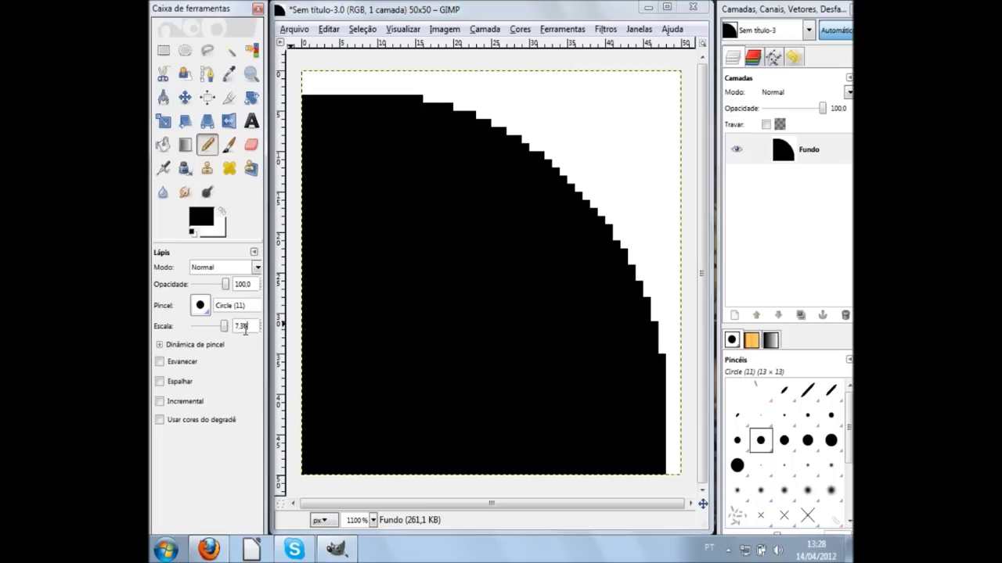
drag(249, 327, 223, 329)
text(0.10)
key(Return)
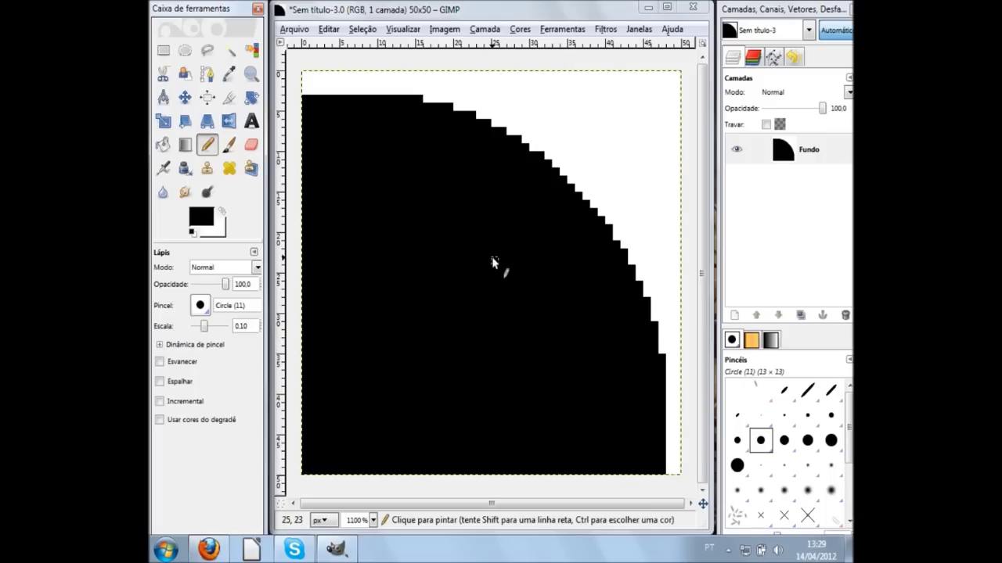
key(ctrl+z)
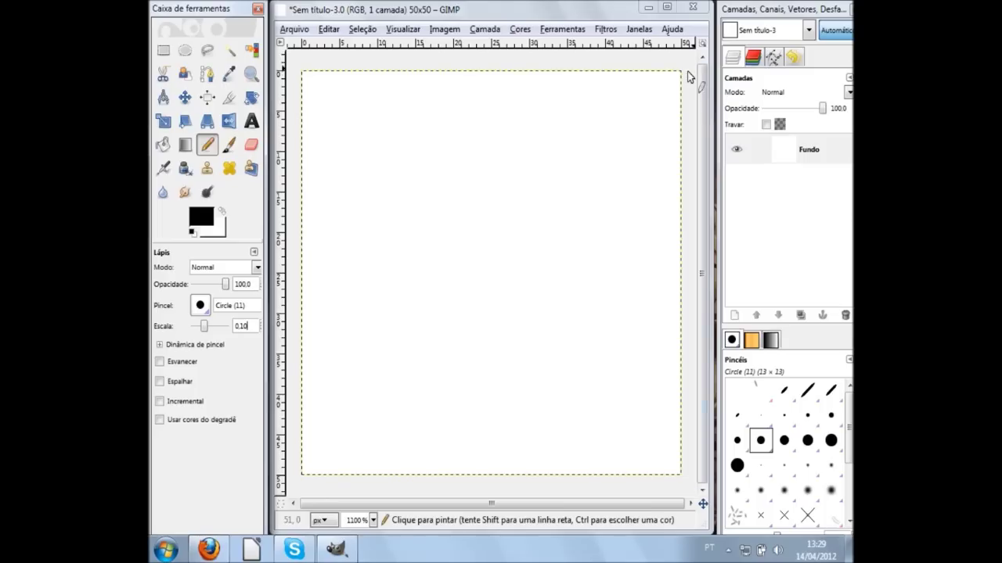
Zoom in and pencil the top-right corner pixel, extending the top row and right column
ctrl+scroll(678, 80, up, 1)
ctrl+scroll(674, 80, up, 1)
ctrl+scroll(671, 79, up, 1)
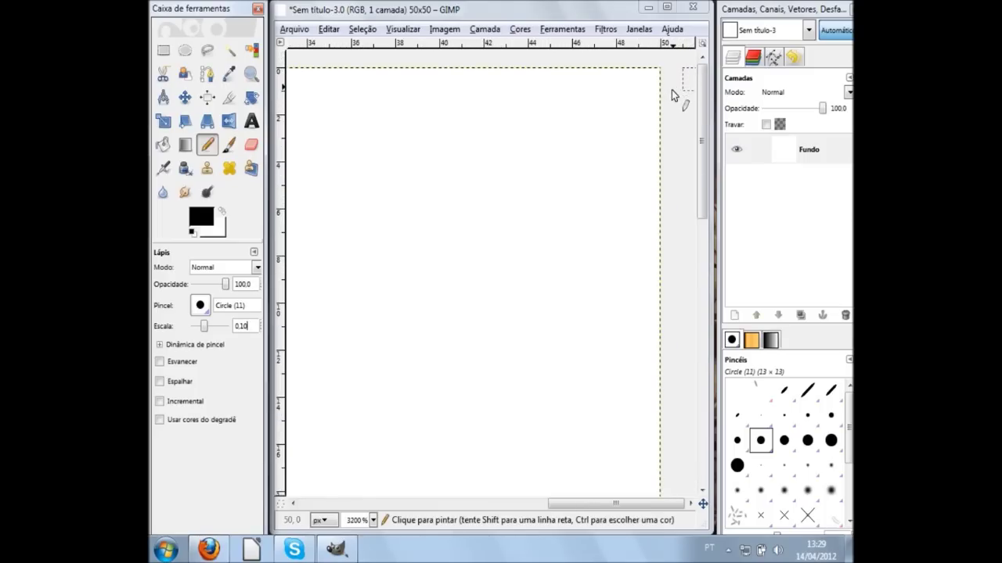
click(651, 80)
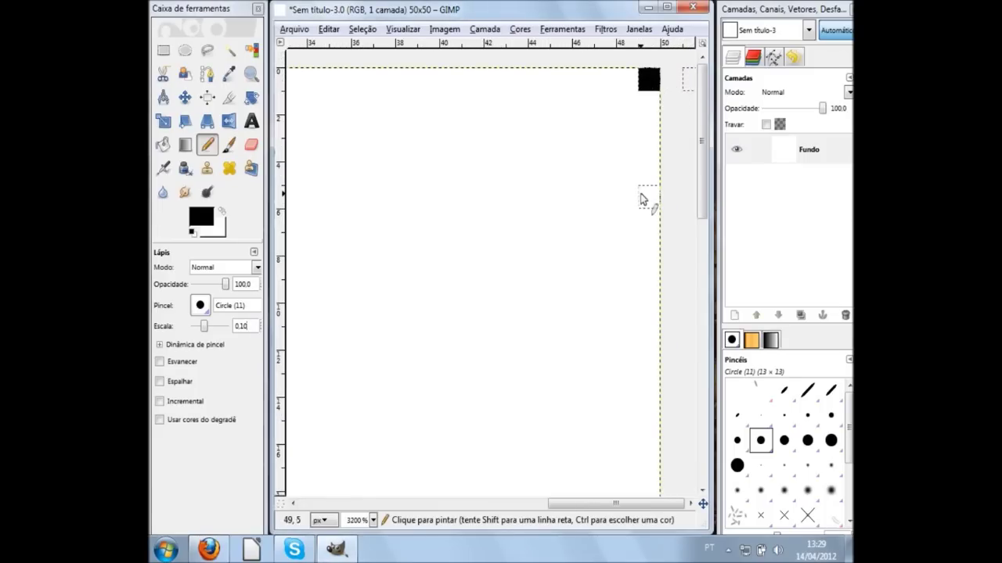
click(649, 102)
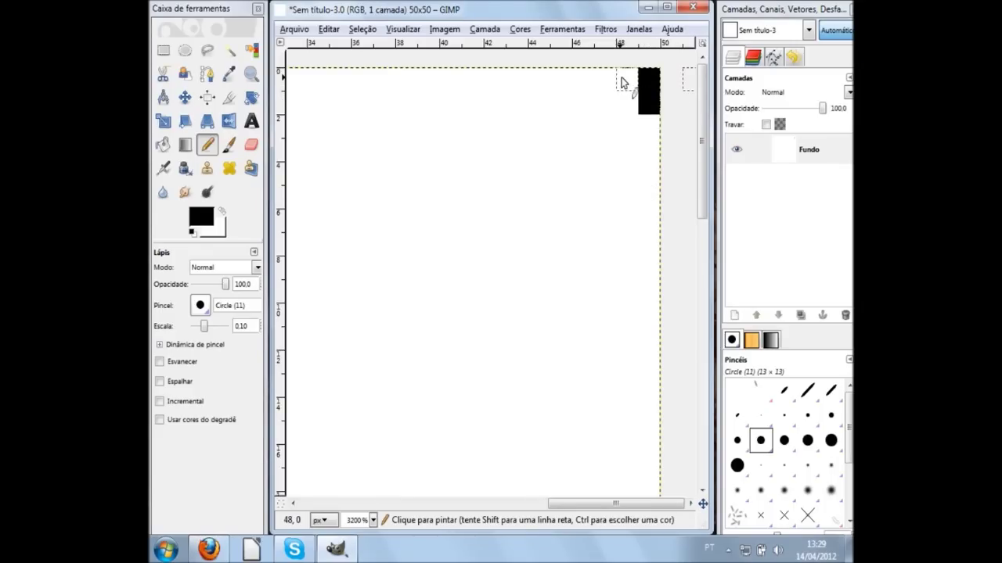
click(625, 81)
click(649, 133)
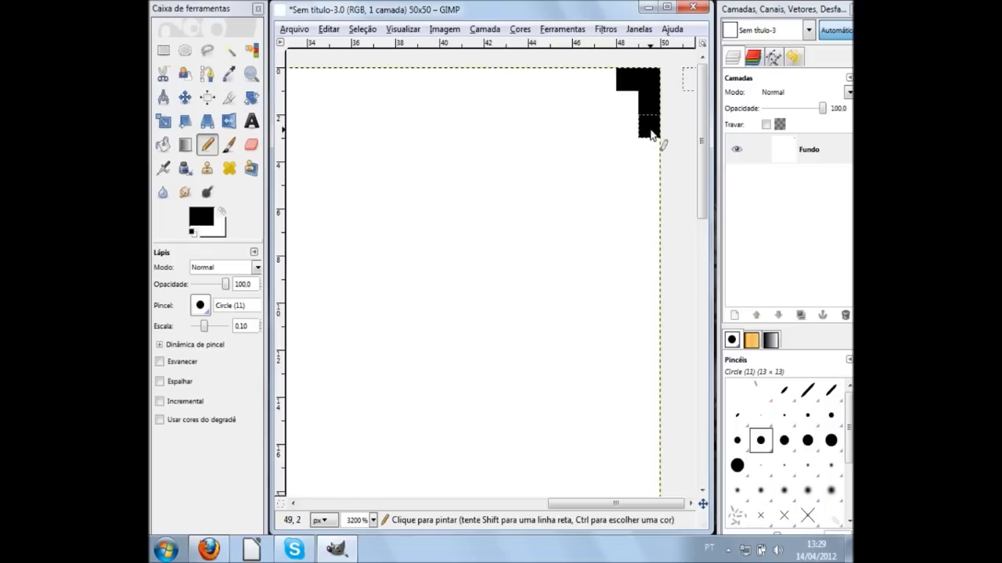
click(602, 87)
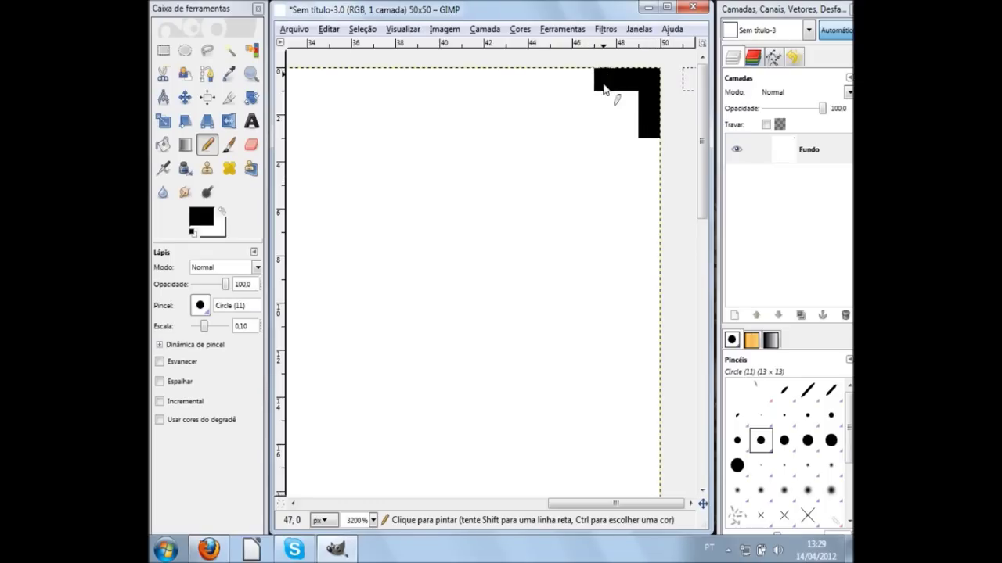
click(646, 153)
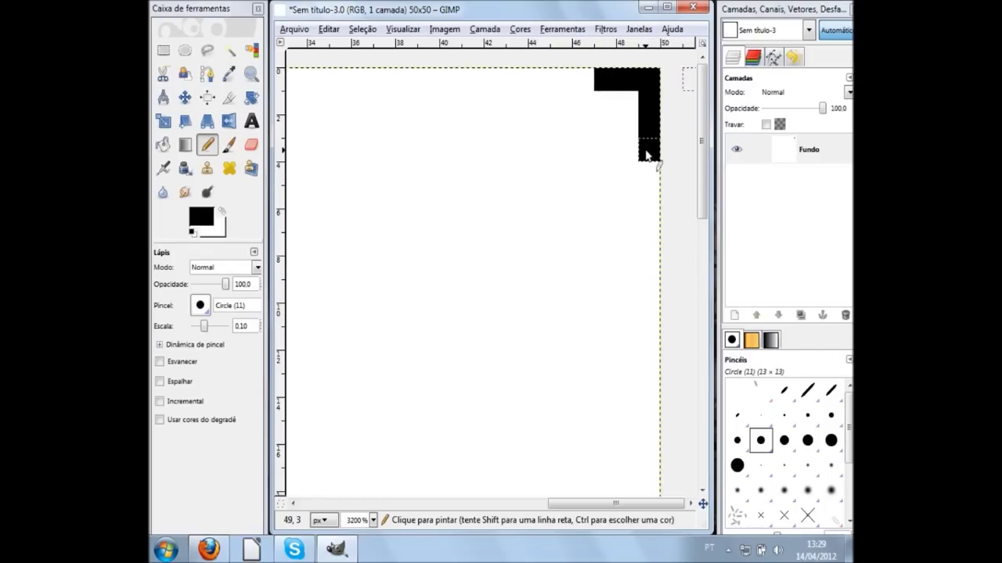
click(584, 84)
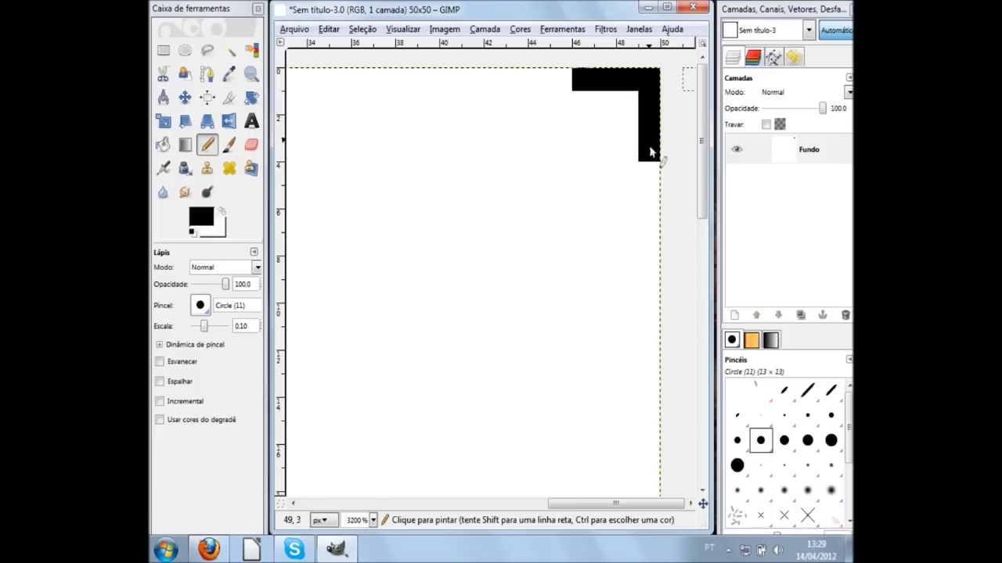
Add the hook's inner pixels, then try a straight line to the lower left and undo it
click(562, 107)
click(632, 178)
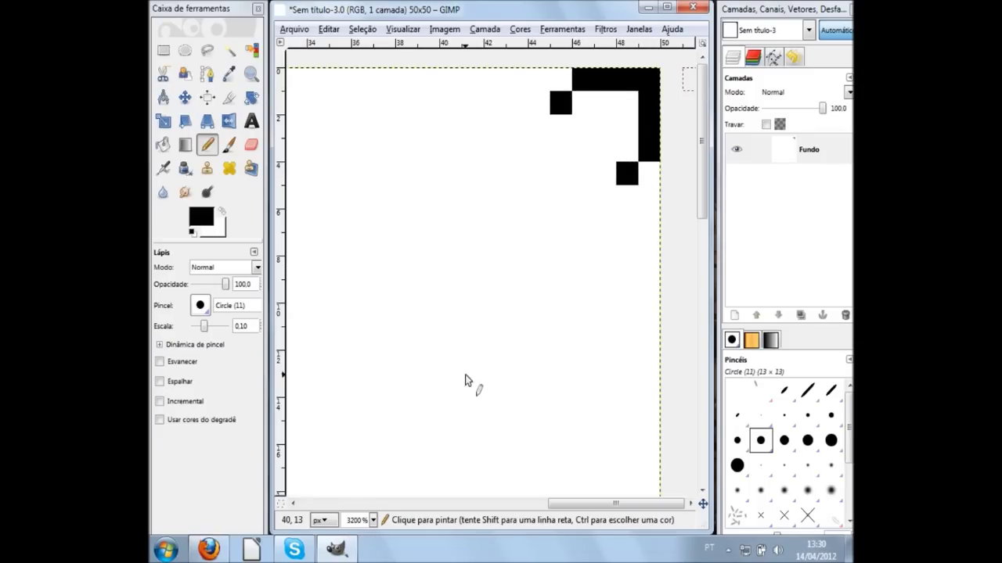
ctrl+scroll(468, 368, down, 1)
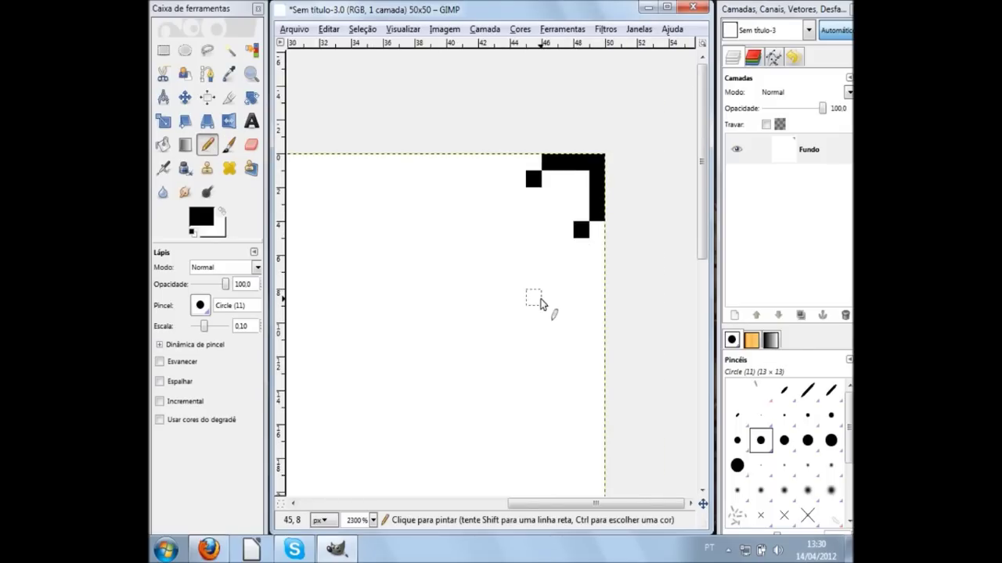
key(shift)
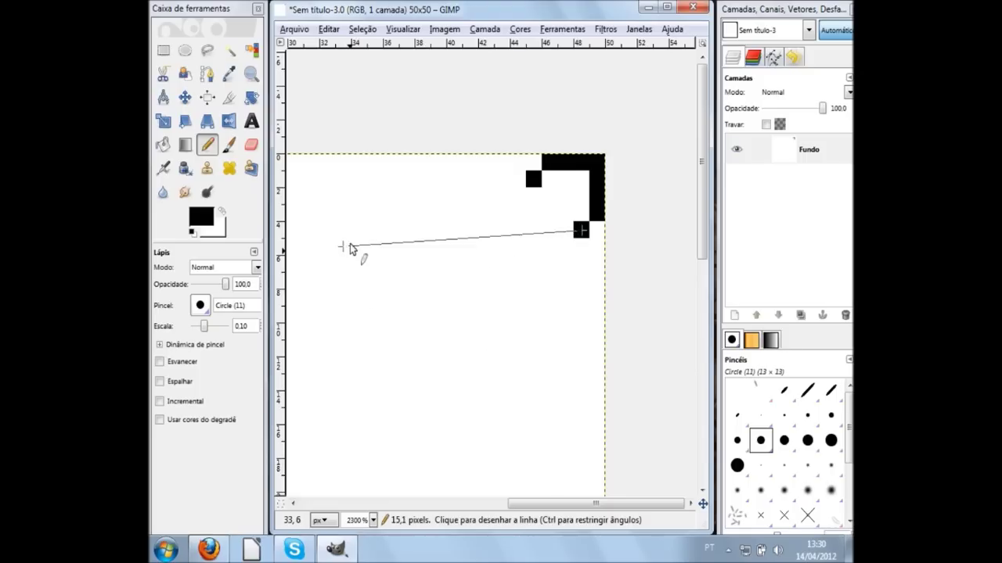
shift+click(339, 335)
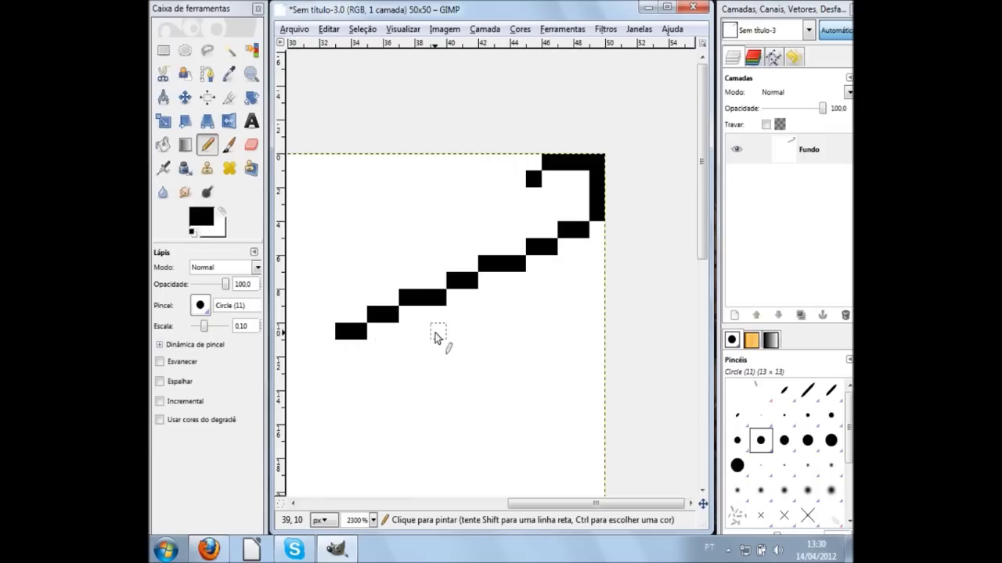
key(ctrl+z)
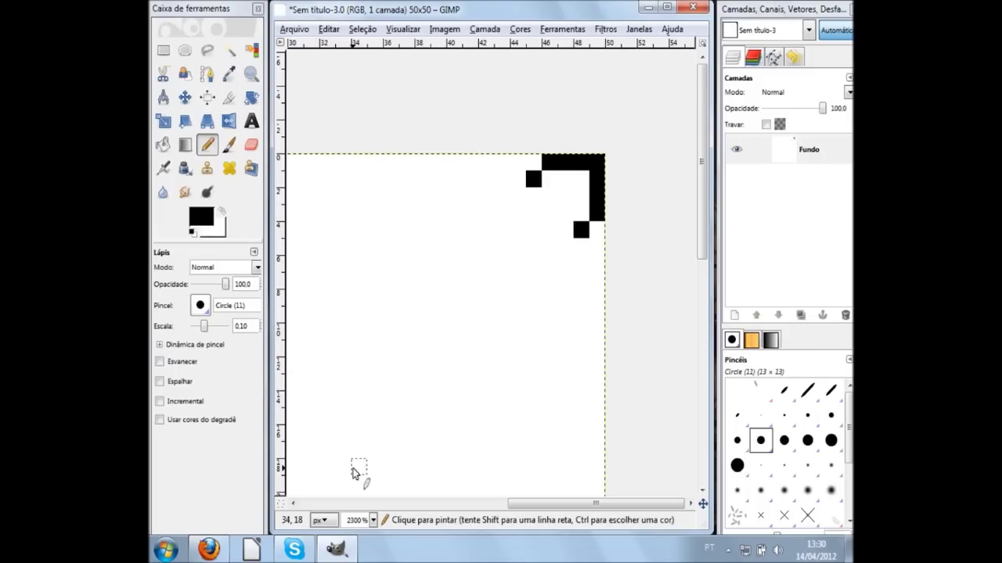
scroll(368, 446, down, 2)
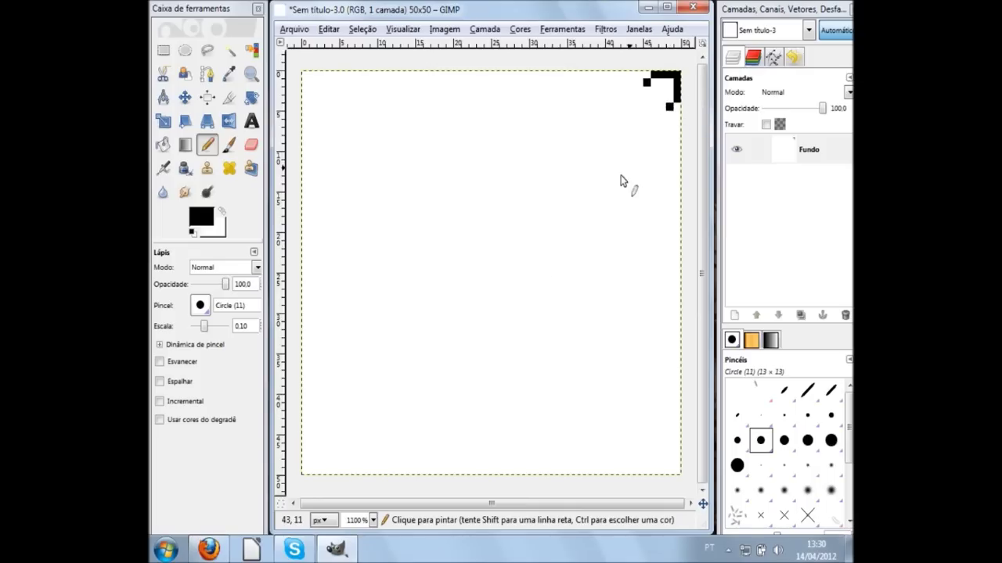
Draw two parallel straight diagonal lines from the corner hook toward the lower left, redoing the first
key(shift)
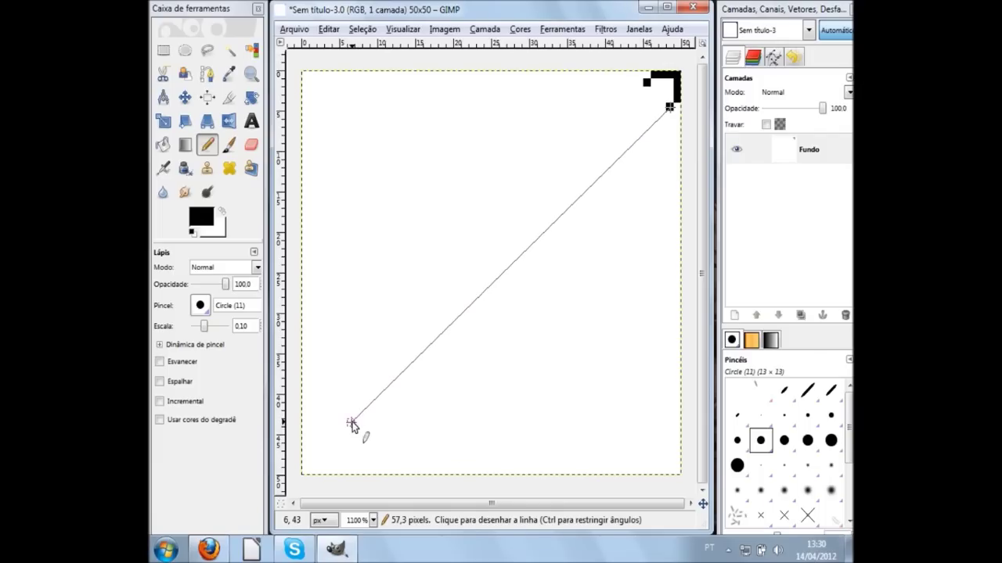
shift+click(351, 423)
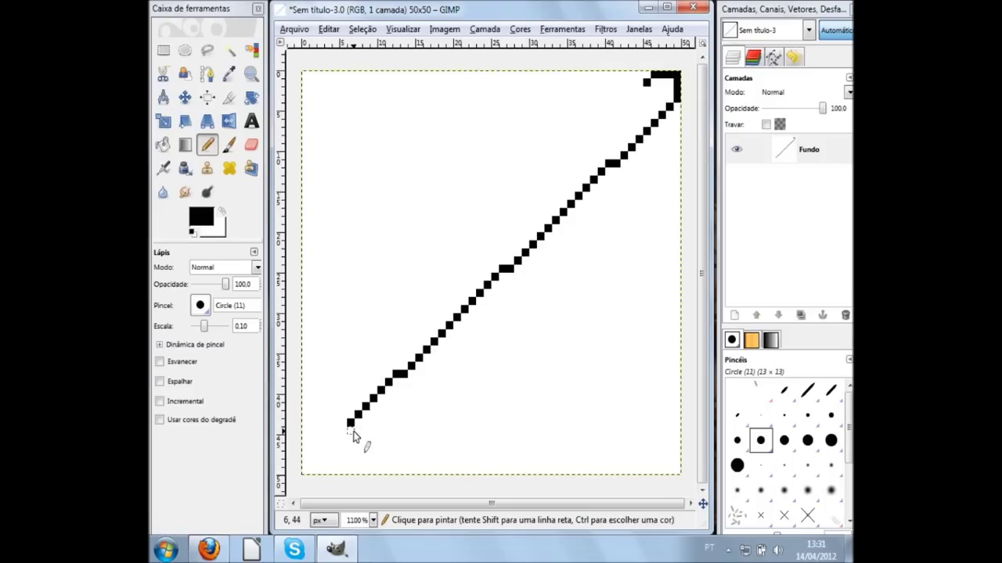
key(ctrl+z)
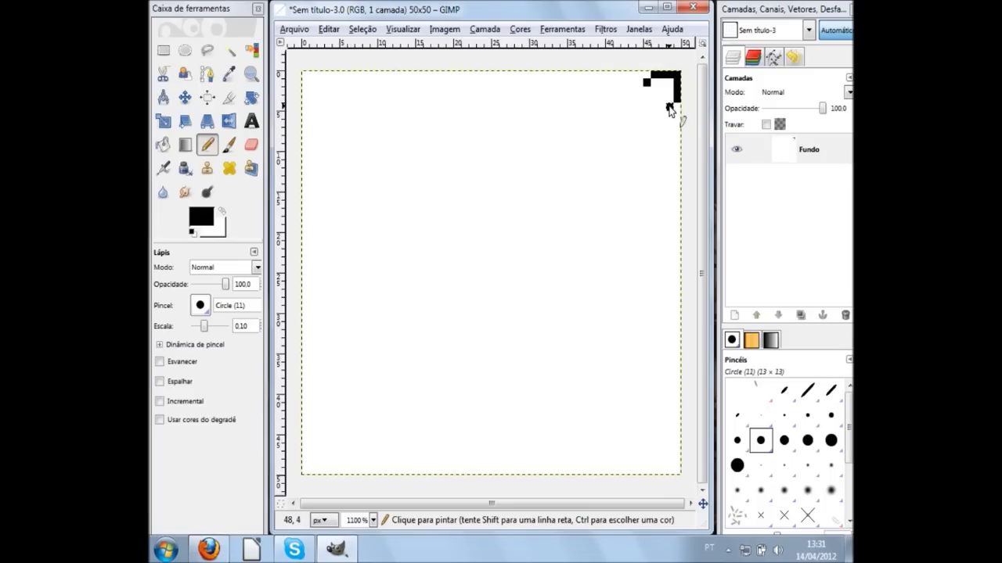
key(shift)
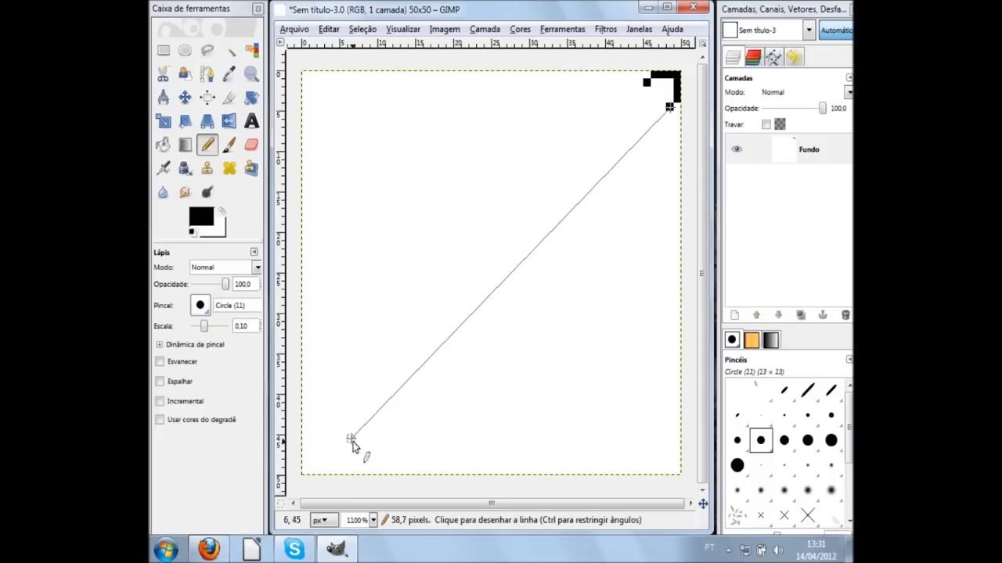
key(ctrl)
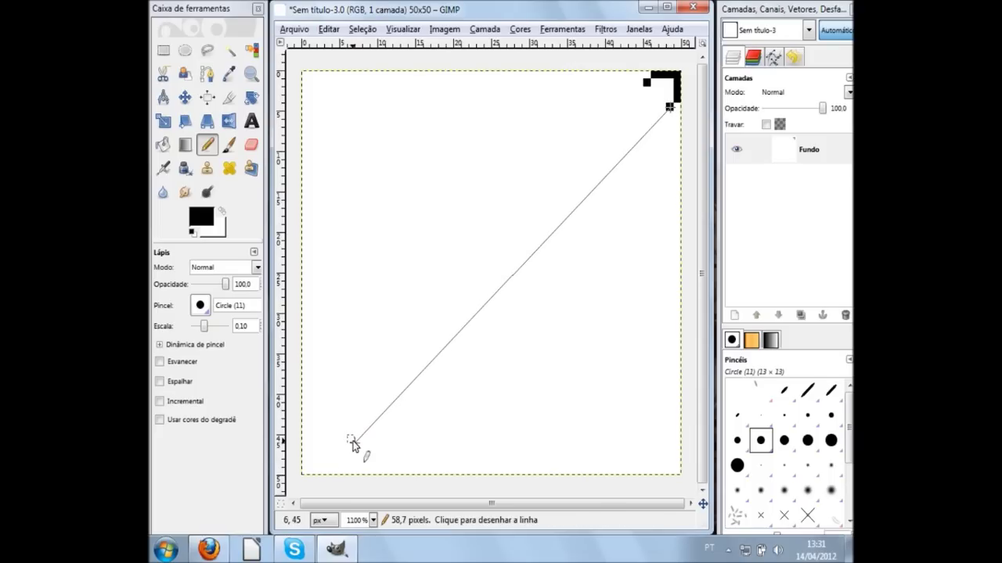
click(352, 444)
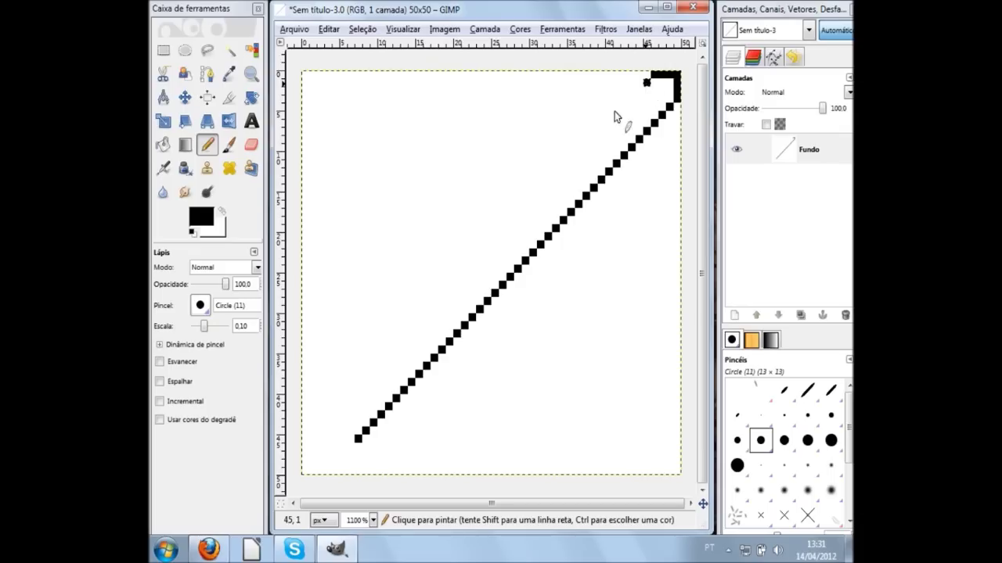
key(shift)
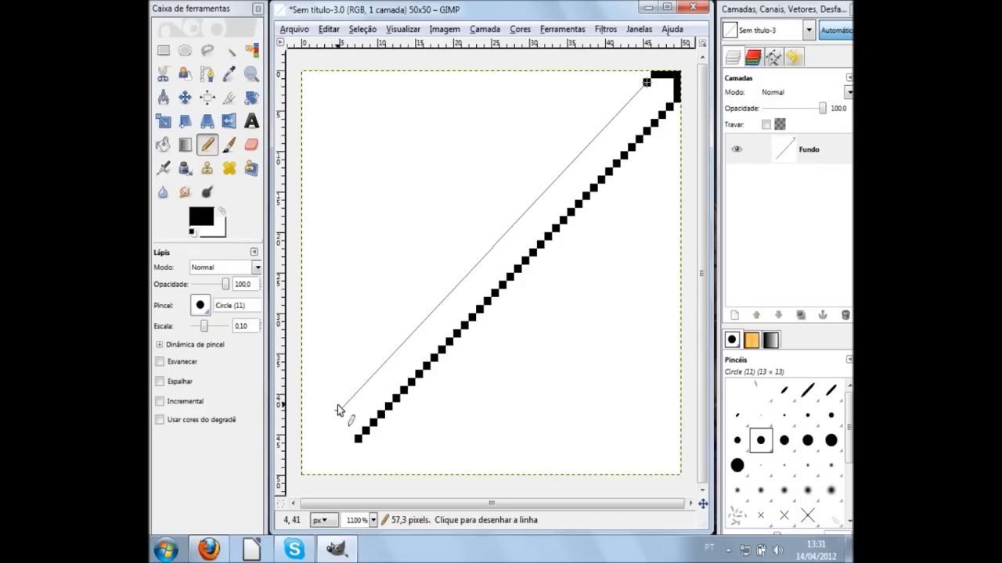
shift+click(337, 405)
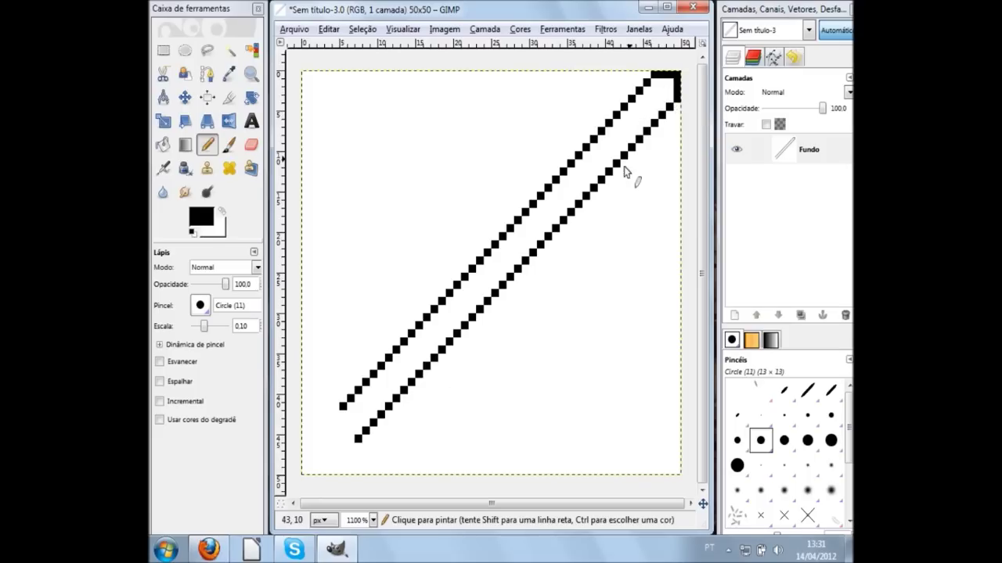
Join the two blade lines at their bottom end with three pixels
ctrl+scroll(320, 408, up, 2)
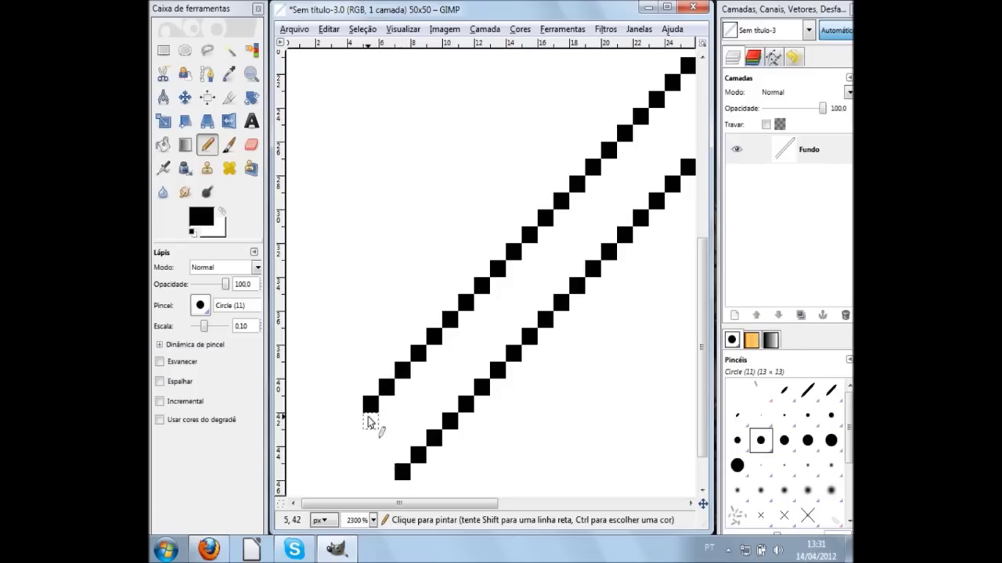
click(385, 455)
click(371, 438)
click(358, 425)
ctrl+scroll(416, 420, down, 1)
ctrl+scroll(415, 425, down, 1)
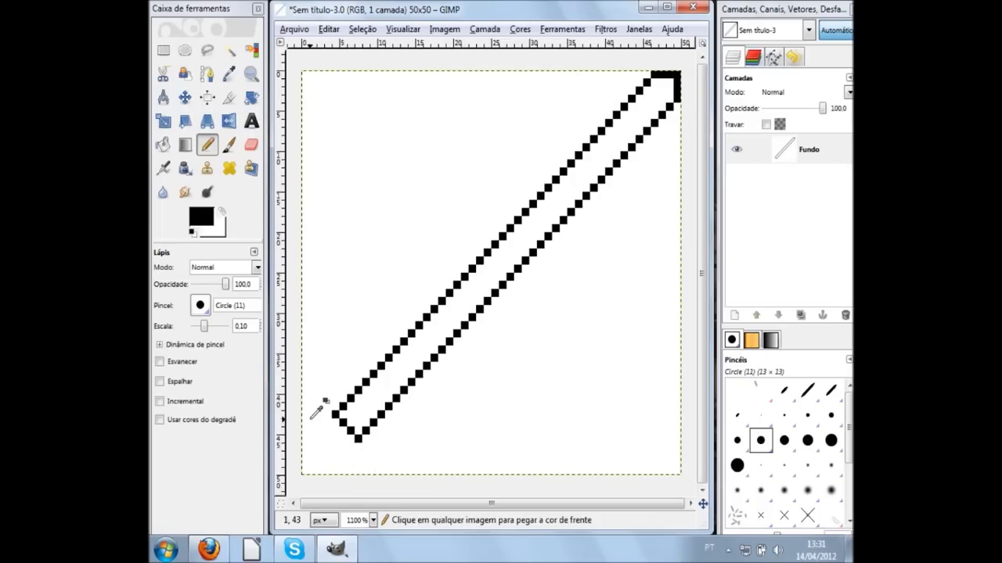
ctrl+scroll(381, 468, up, 1)
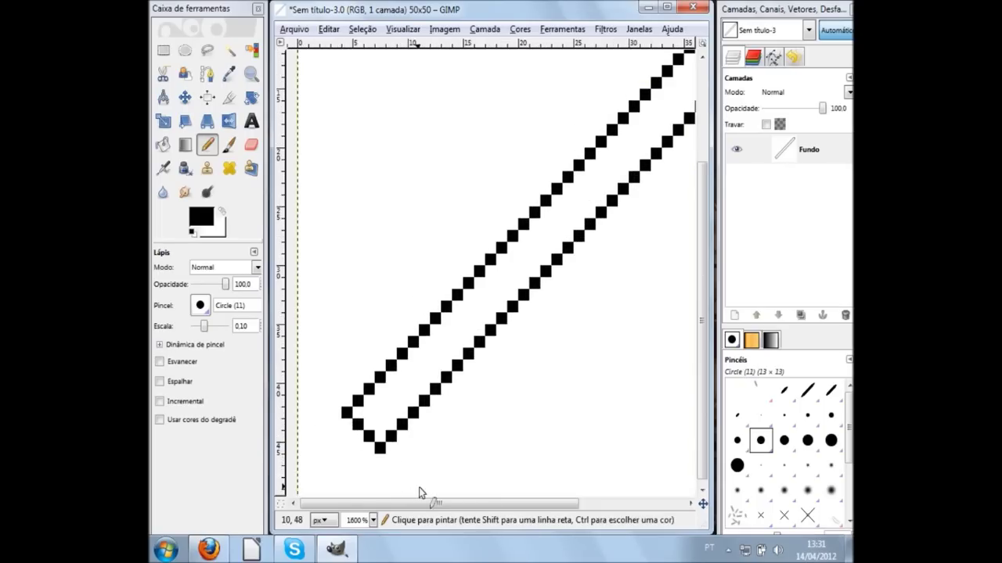
ctrl+scroll(320, 392, up, 1)
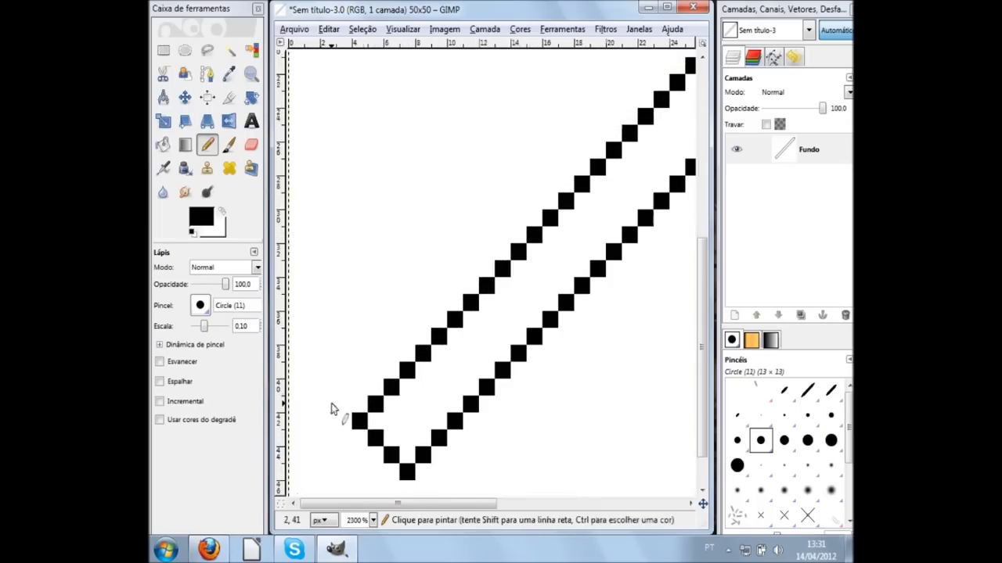
Pencil a crossguard diagonal crossing the blade, extending up-left and down-right
click(328, 391)
click(328, 386)
click(311, 370)
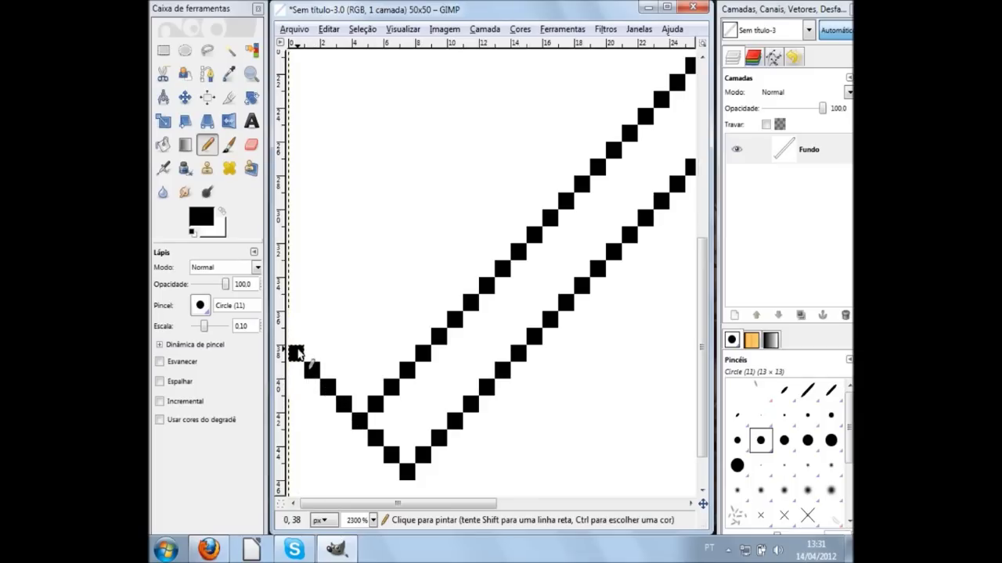
scroll(423, 452, down, 2)
click(422, 436)
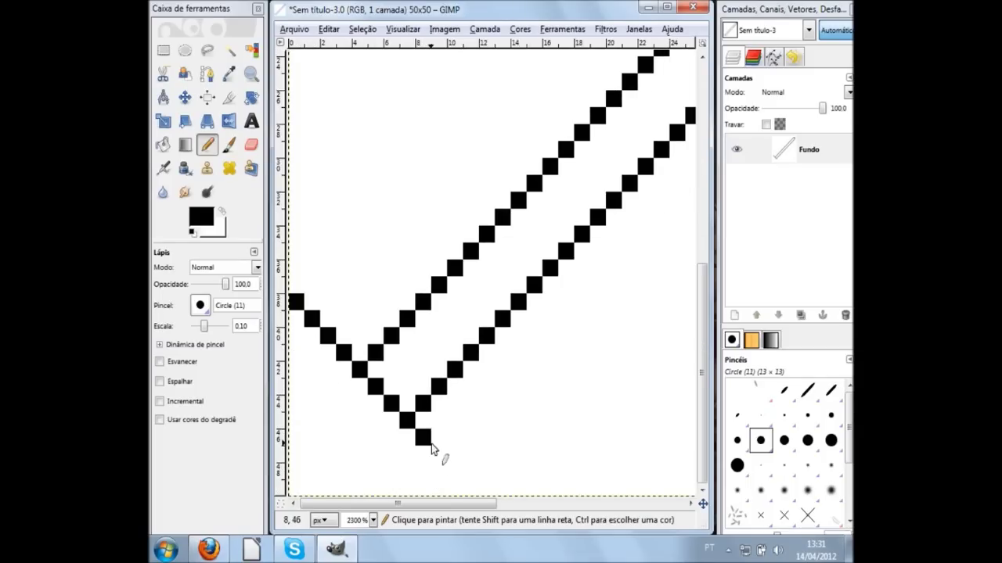
click(438, 453)
click(454, 470)
click(470, 487)
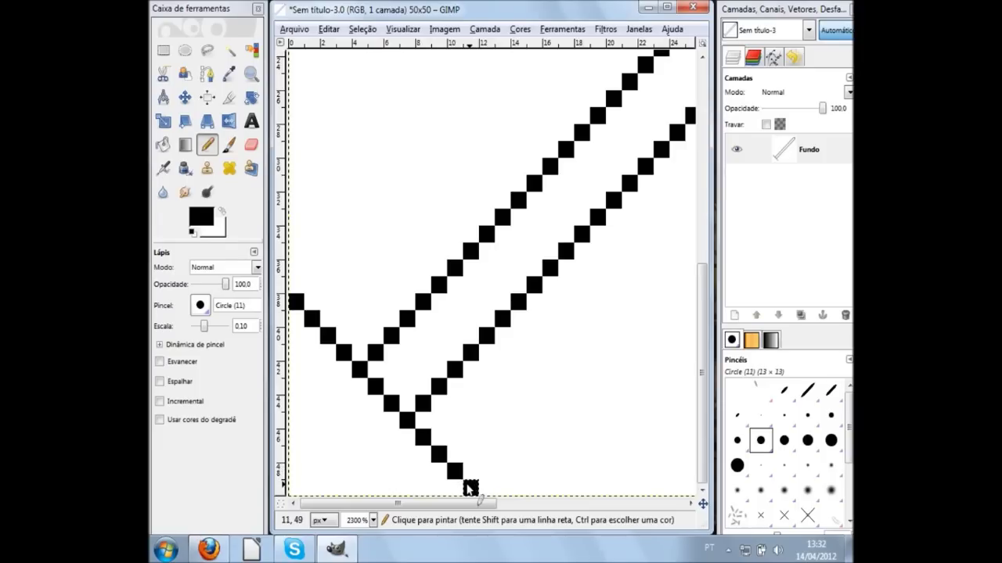
Extend the handle down-left past the crossguard and cap it with an L-shaped pommel
click(393, 435)
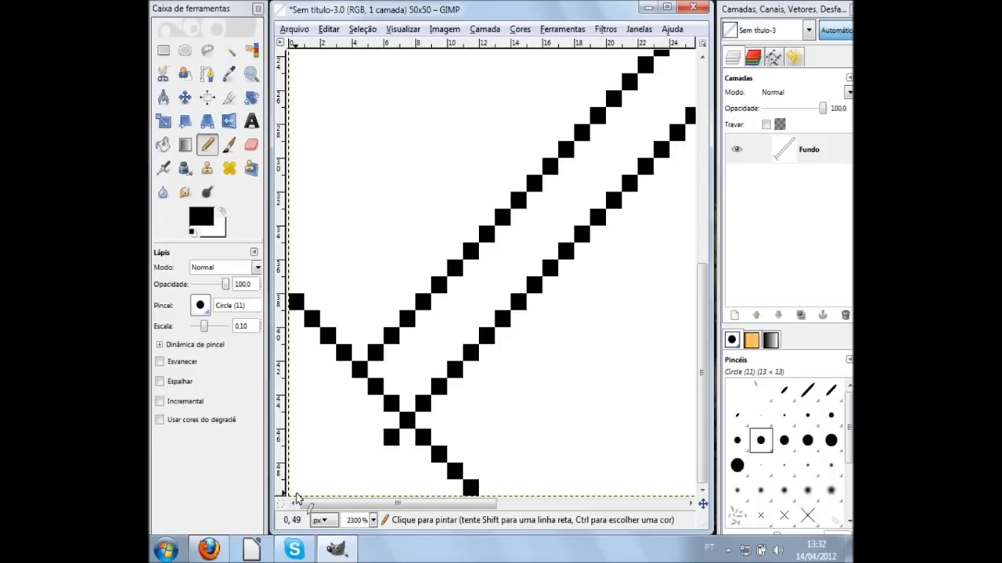
click(377, 456)
click(344, 487)
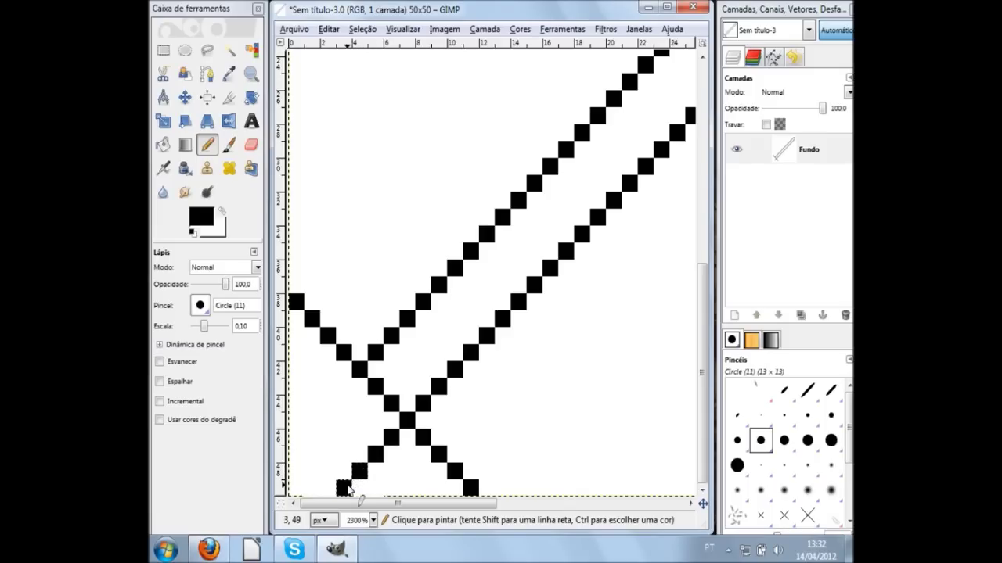
click(343, 386)
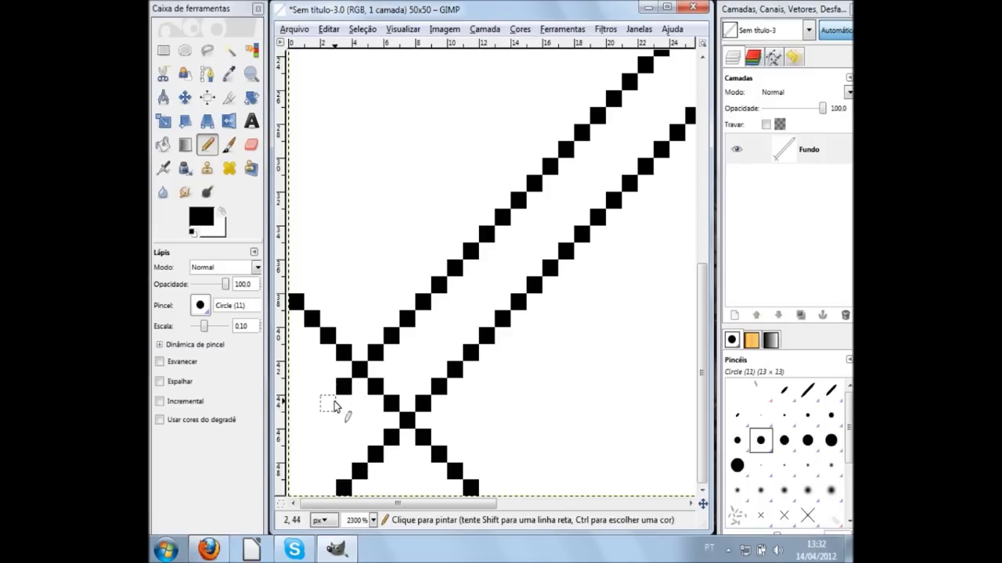
click(327, 403)
click(311, 420)
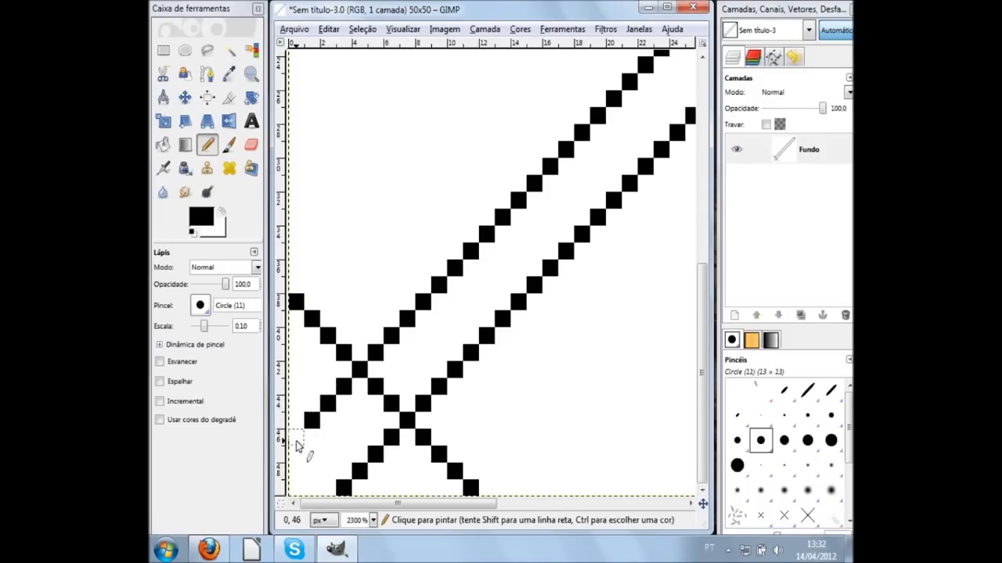
click(297, 439)
click(298, 453)
mouse_move(298, 468)
mouse_down()
mouse_move(320, 491)
mouse_move(343, 490)
mouse_up()
scroll(489, 356, down, 2)
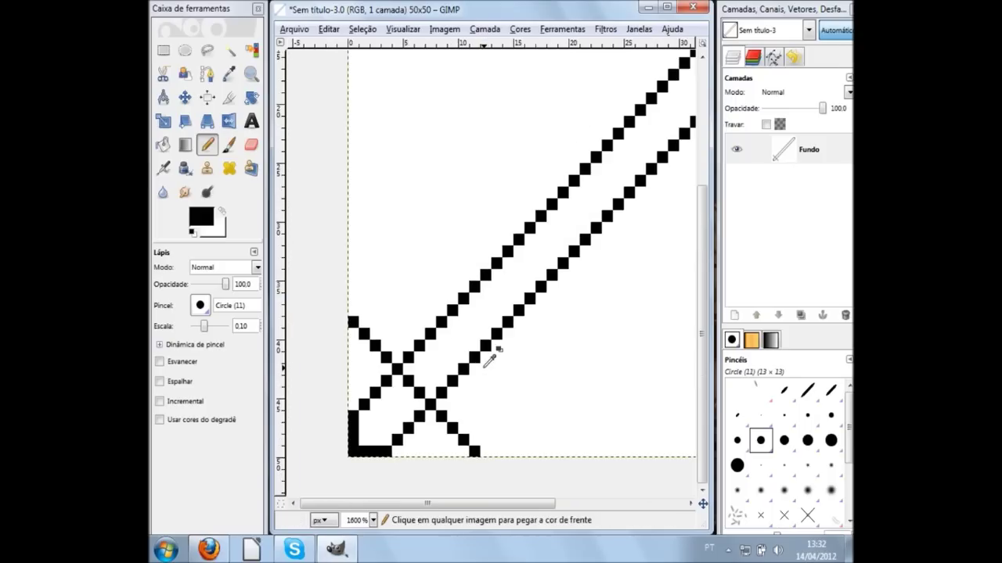
scroll(481, 339, down, 1)
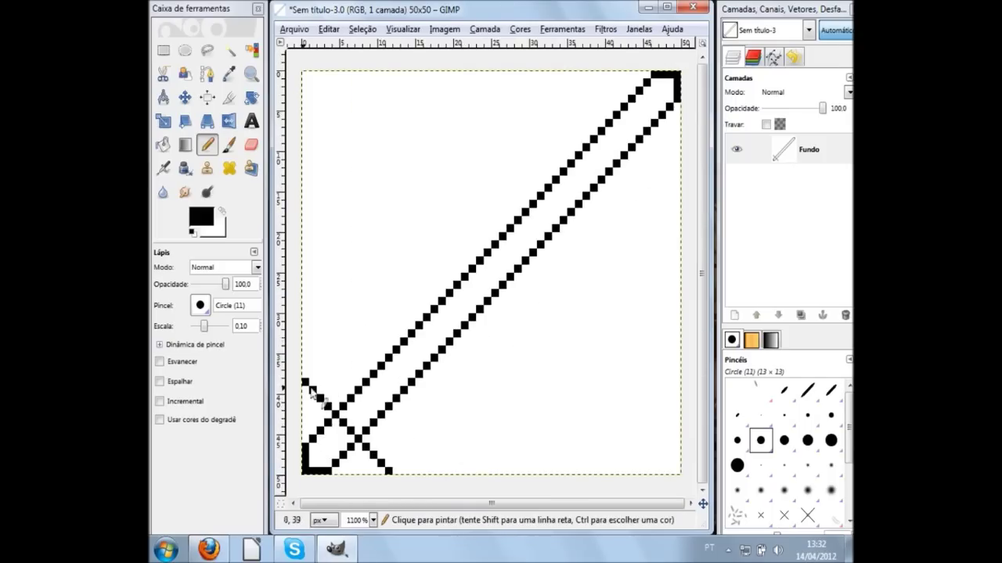
scroll(450, 313, down, 1)
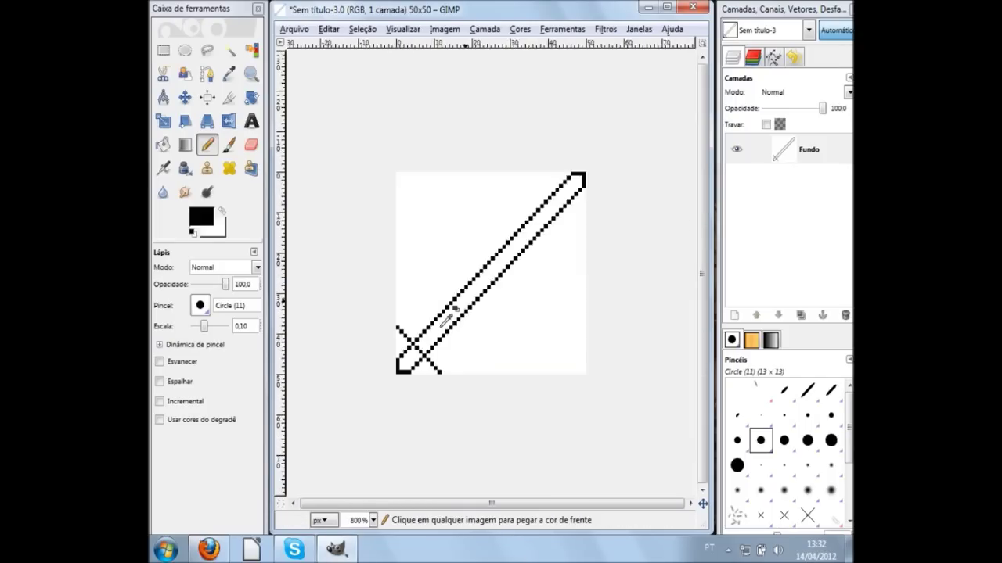
scroll(450, 317, down, 4)
scroll(496, 299, down, 1)
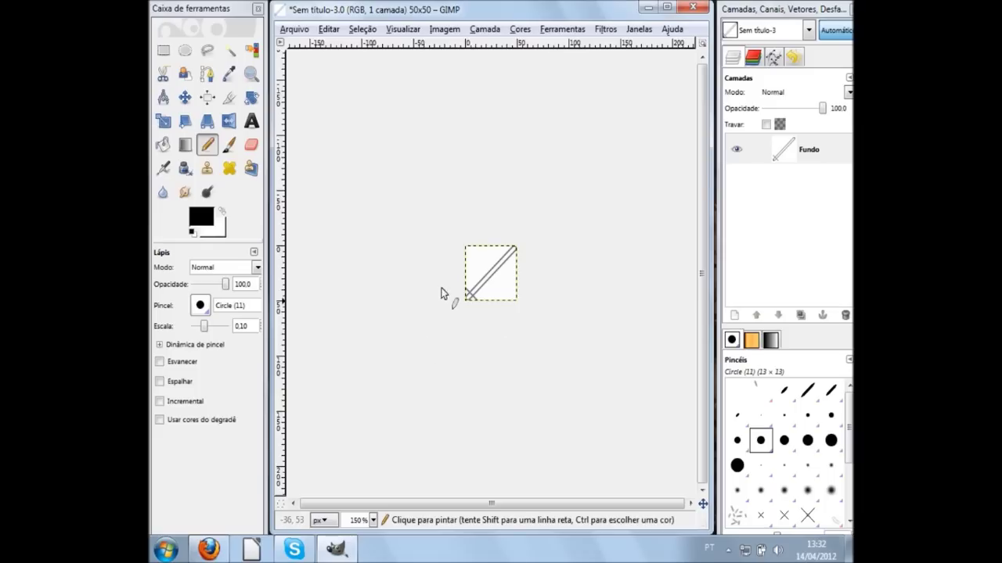
scroll(438, 369, up, 2)
scroll(311, 393, up, 2)
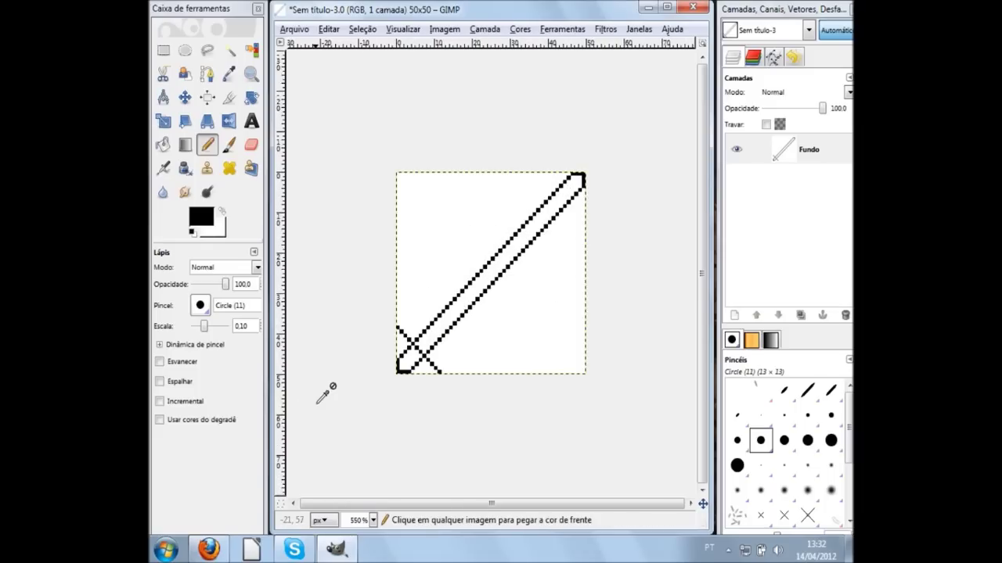
scroll(317, 402, up, 2)
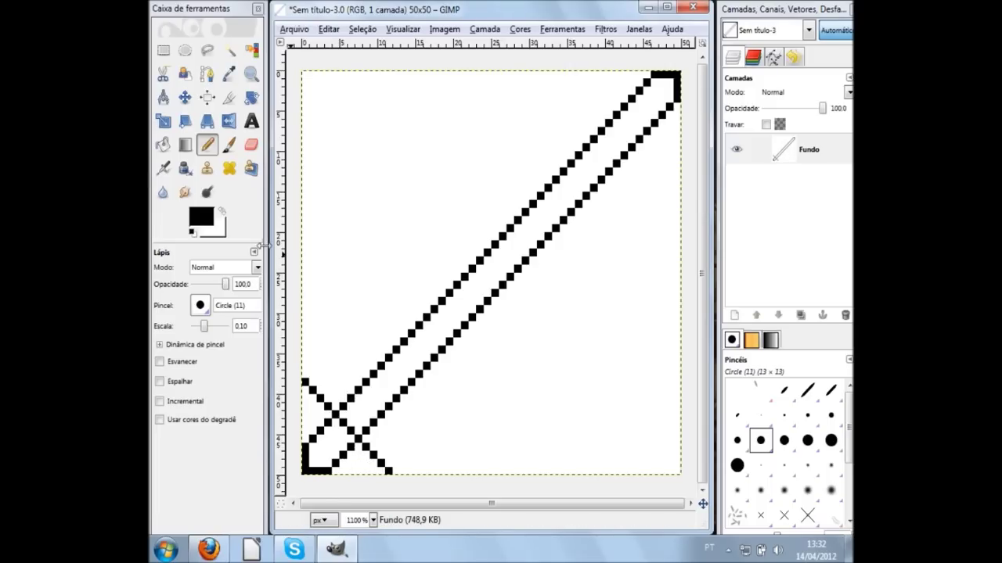
Erase a middle stretch of both blade edges, then set the eraser scale to 0.10
click(251, 144)
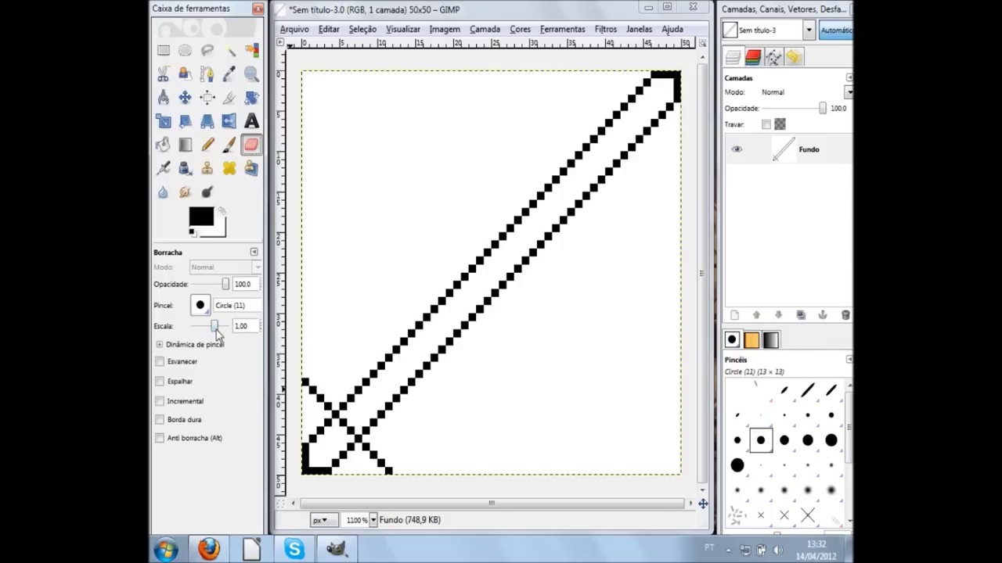
mouse_move(399, 273)
mouse_down()
mouse_move(451, 341)
mouse_move(536, 414)
mouse_up()
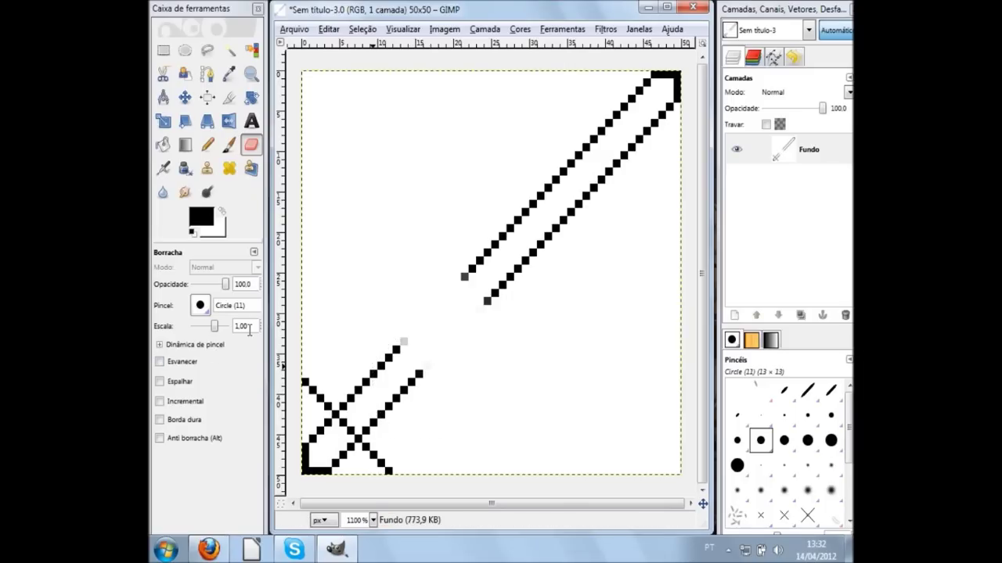
click(248, 329)
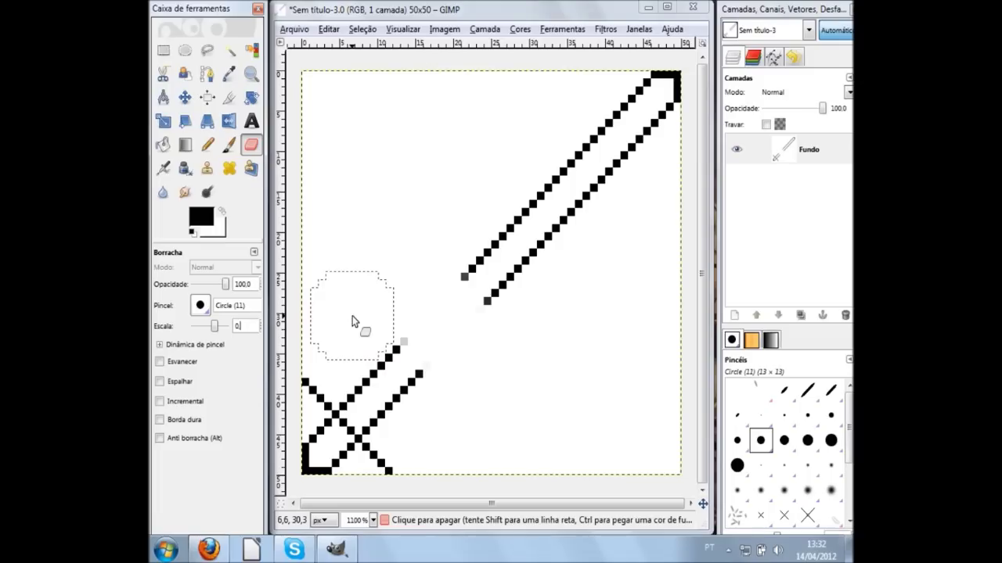
text(,10)
key(Return)
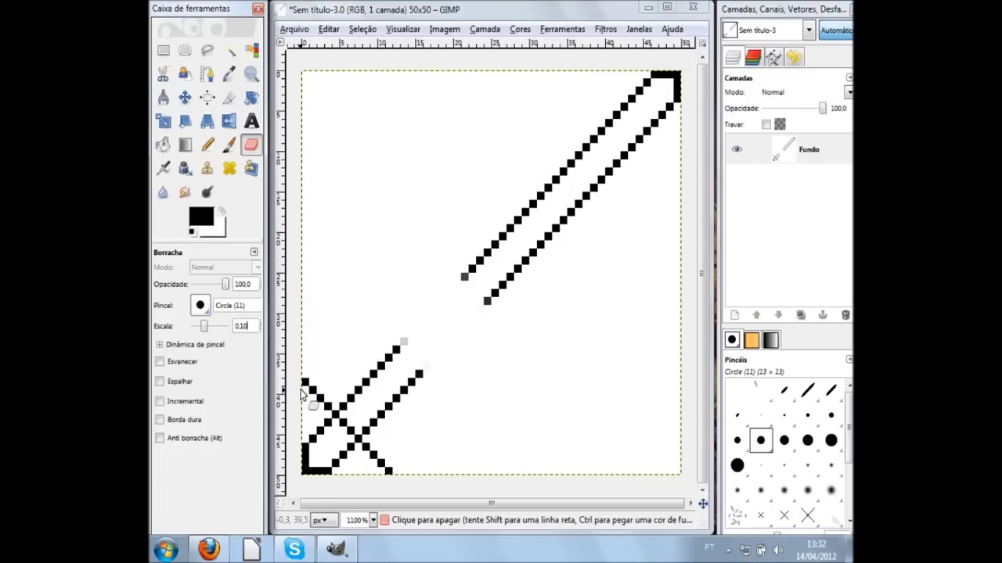
Erase the crossguard diagonal with a straight line and clear its grey leftover pixels
scroll(319, 336, up, 2)
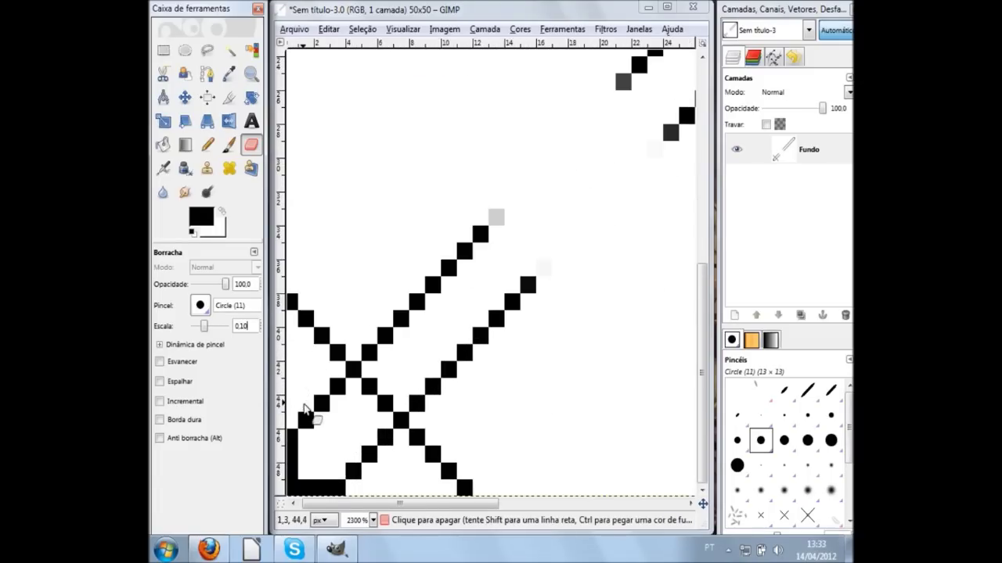
click(292, 302)
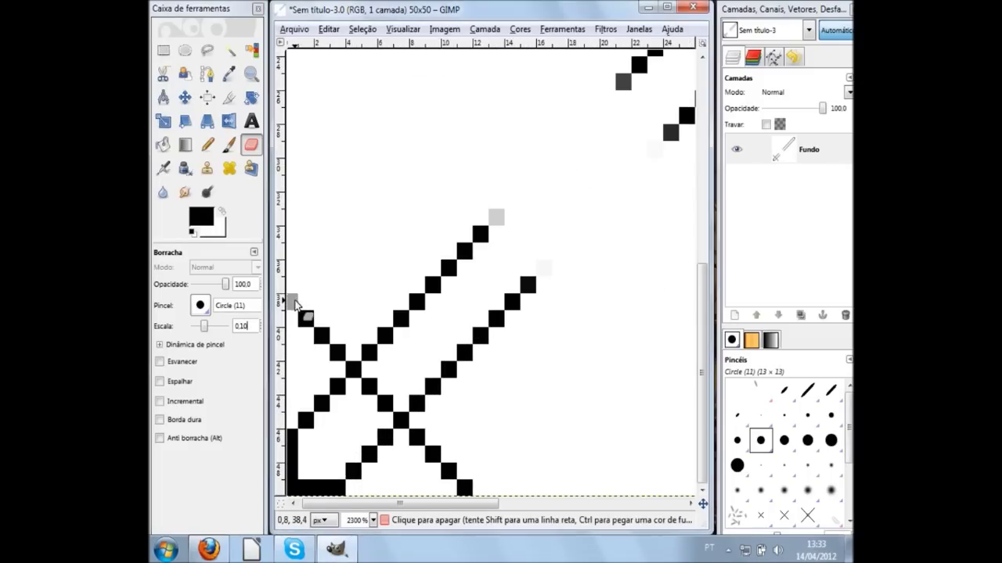
key(shift)
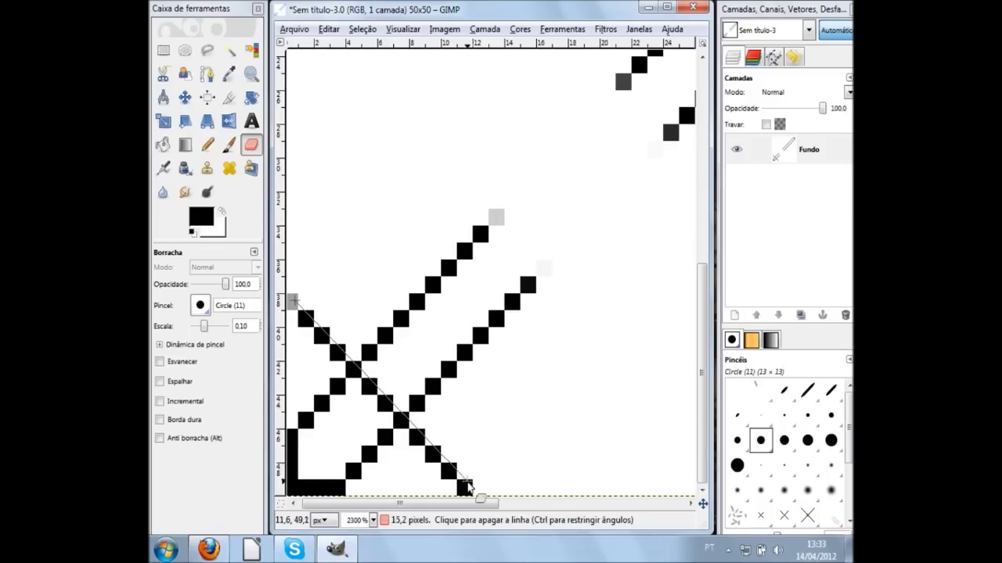
shift+click(464, 488)
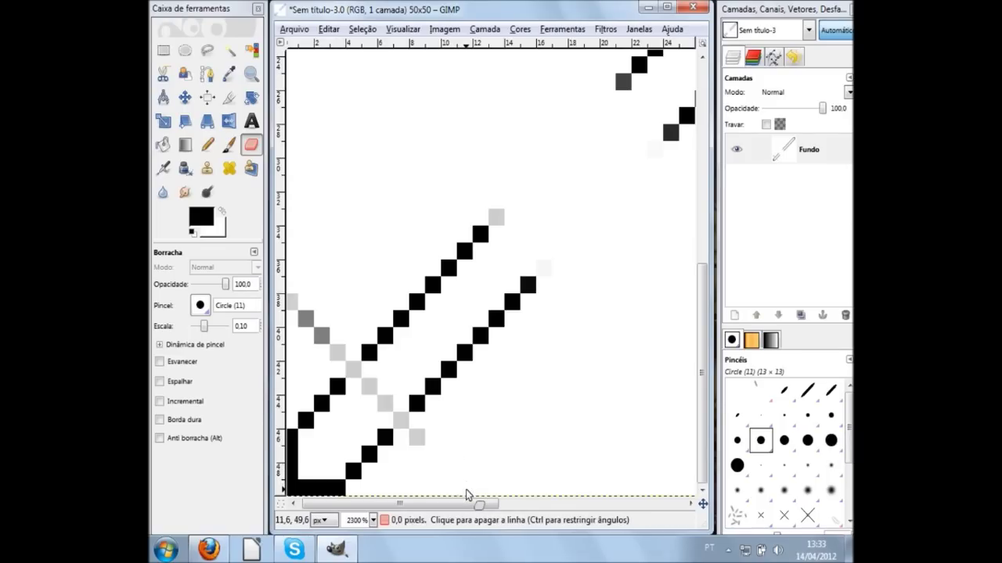
click(417, 437)
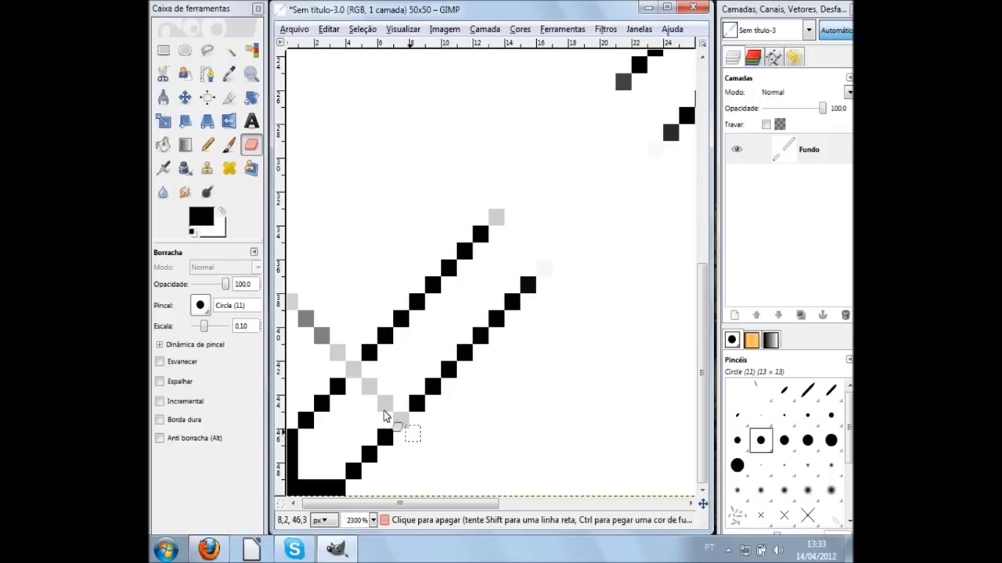
shift+click(298, 307)
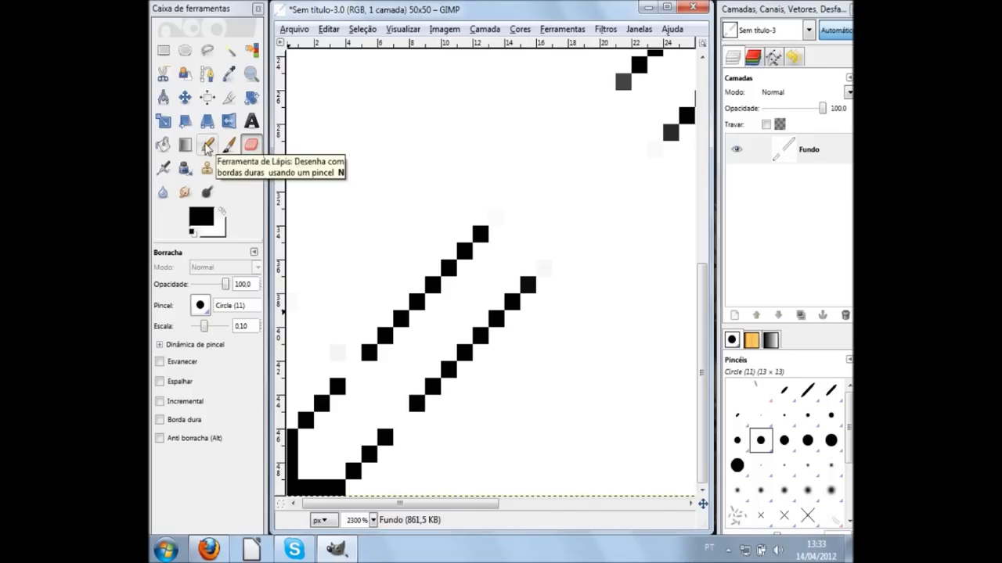
With the Pencil, reconnect both blade edges across the erased gap
click(207, 146)
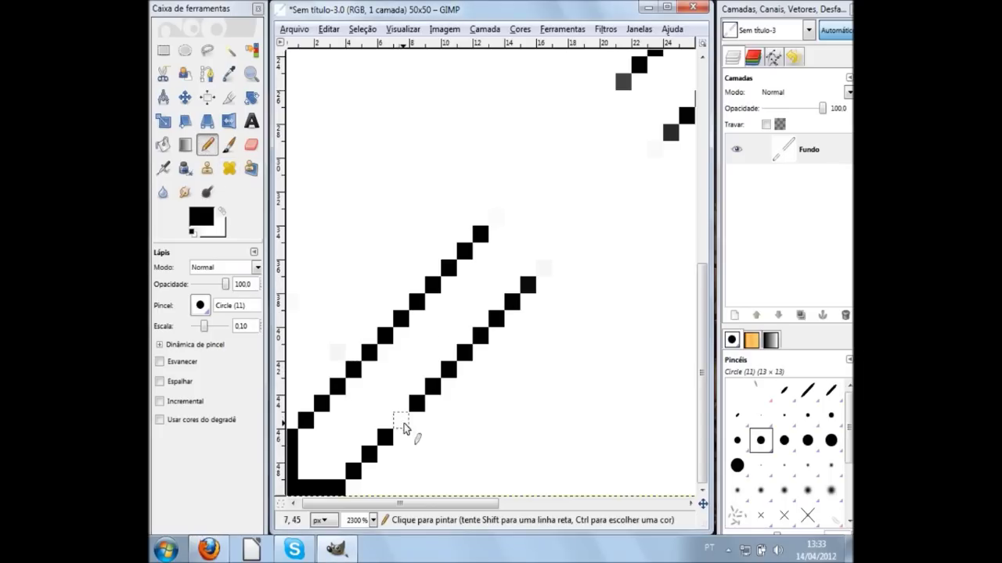
ctrl+scroll(581, 333, down, 2)
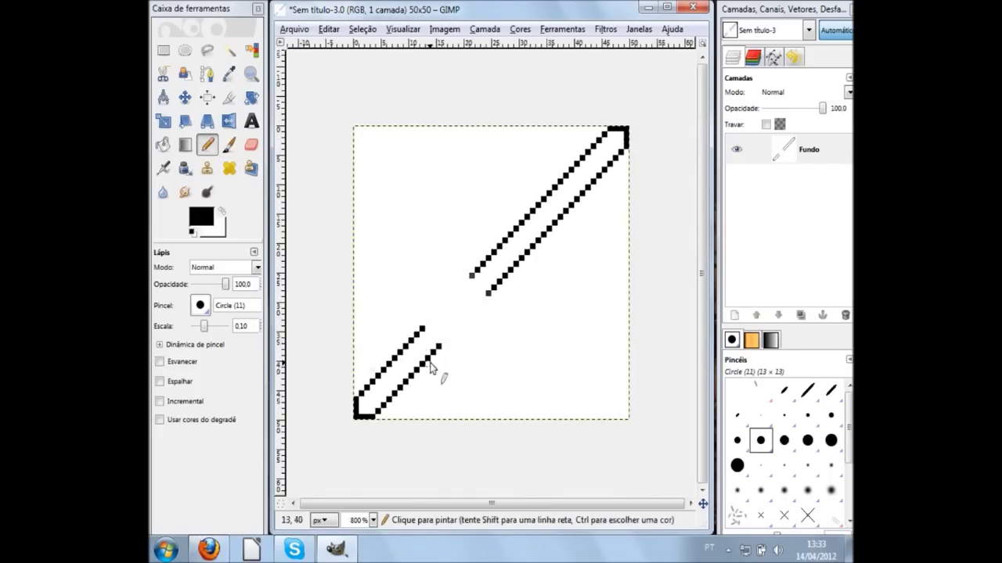
ctrl+scroll(436, 331, up, 1)
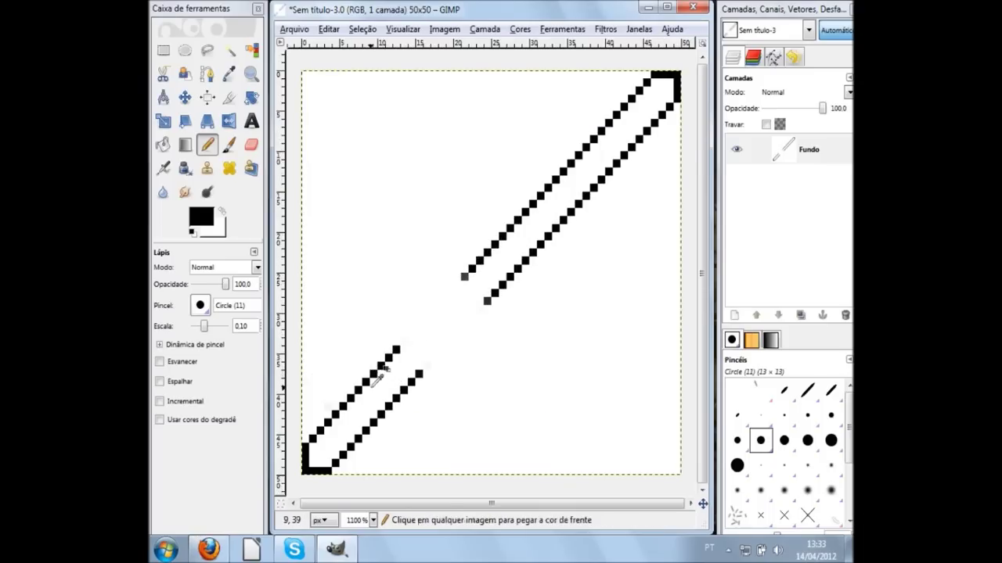
scroll(391, 384, up, 1)
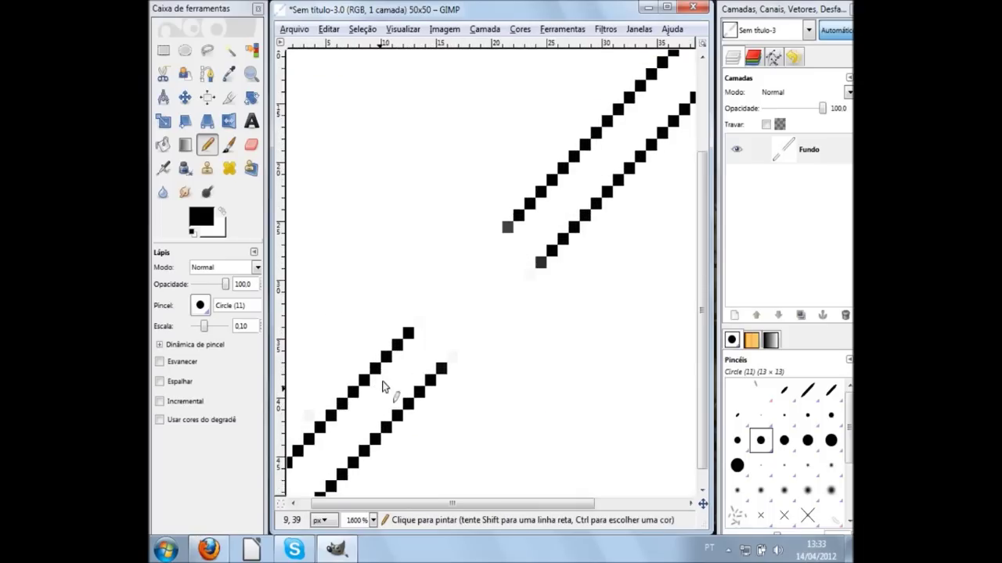
click(418, 321)
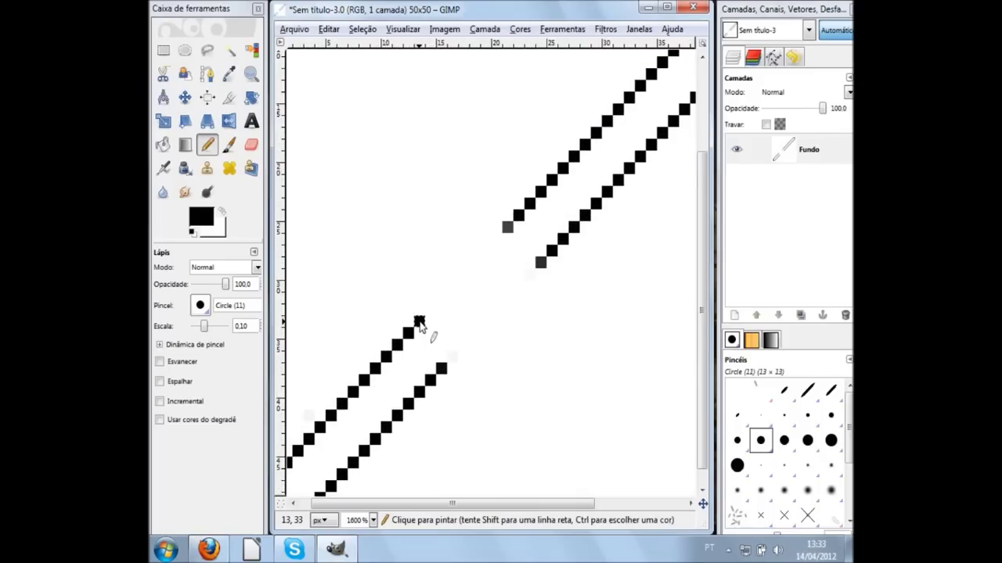
shift+click(505, 229)
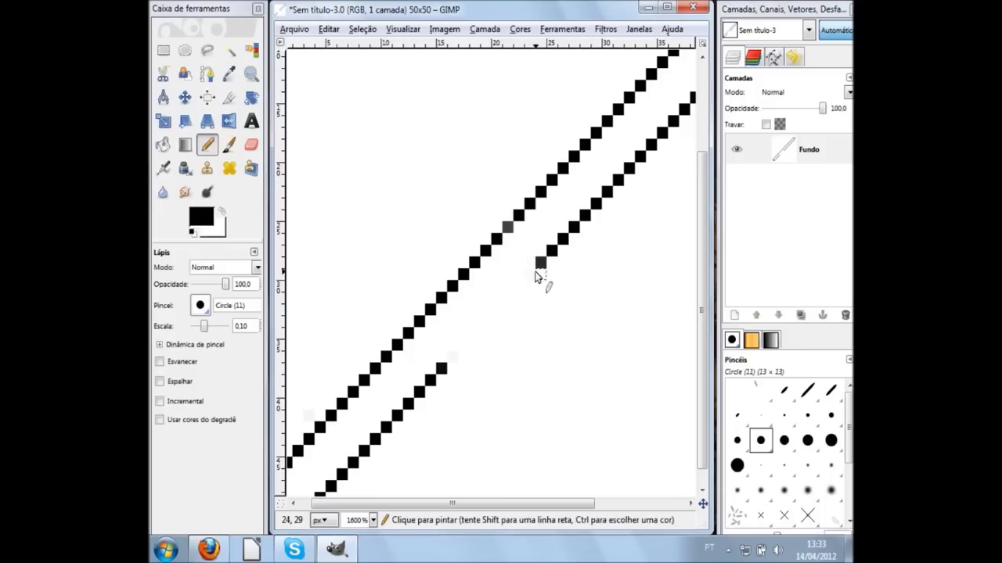
shift+click(450, 356)
Add connecting pixels between the blade edges near the hilt, undoing a stray bridge
ctrl+scroll(425, 416, down, 2)
ctrl+scroll(369, 369, up, 1)
ctrl+scroll(364, 387, up, 1)
ctrl+scroll(356, 415, down, 1)
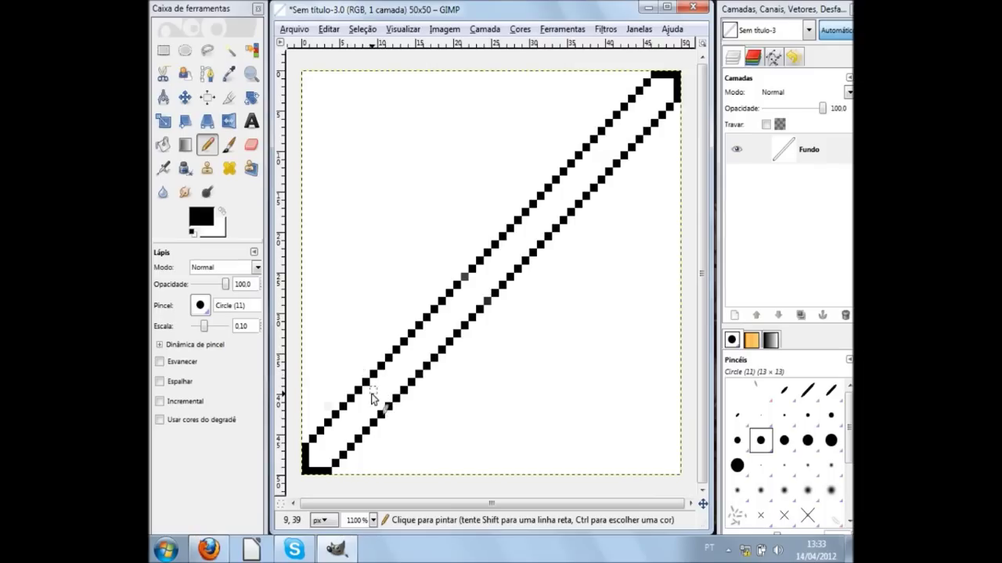
ctrl+scroll(374, 396, up, 1)
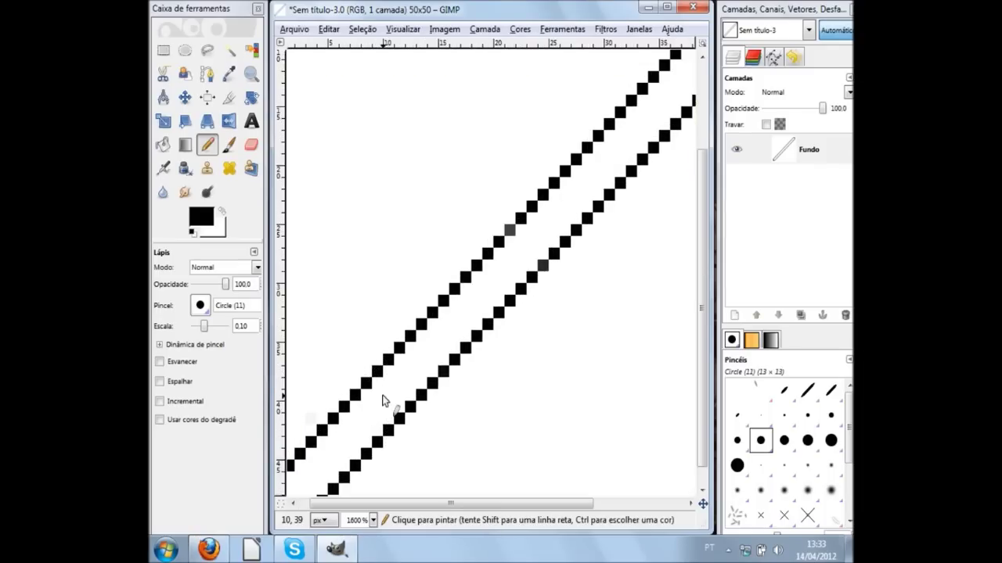
drag(374, 393, 387, 405)
ctrl+scroll(395, 446, down, 1)
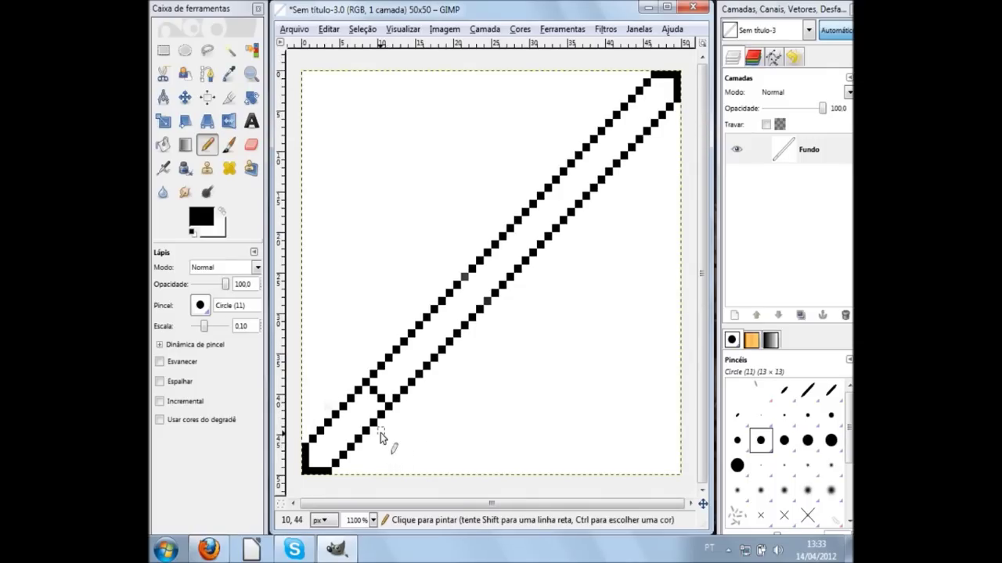
key(ctrl+z)
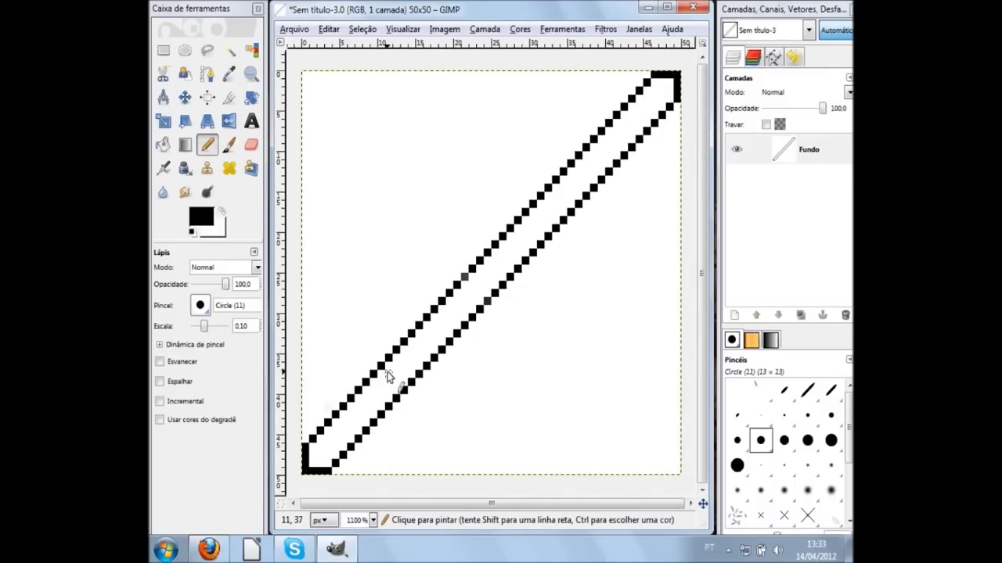
click(397, 387)
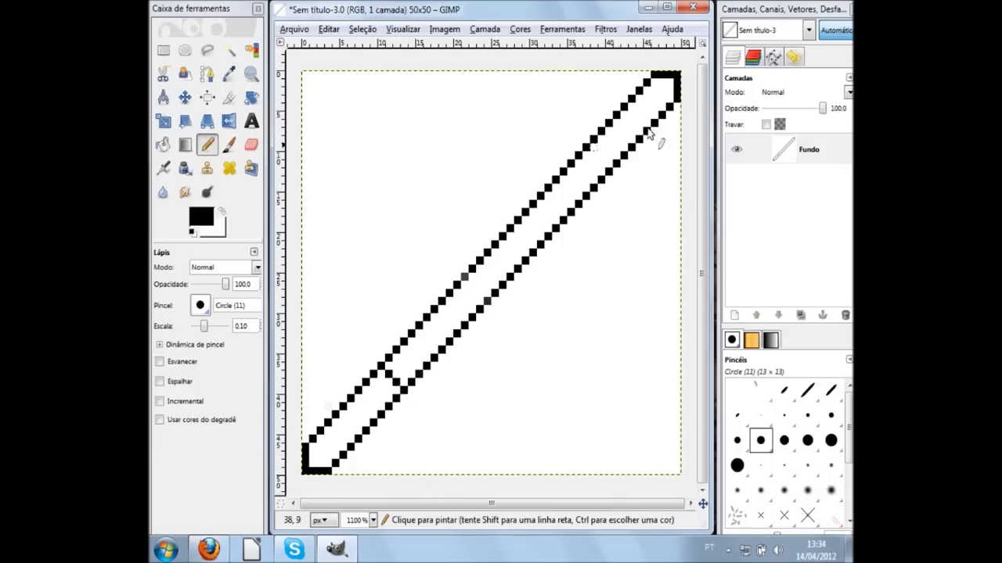
Extend the crossguard's upper-left arm with five more black pixels
ctrl+scroll(344, 332, up, 2)
click(418, 391)
click(401, 368)
click(385, 351)
click(370, 335)
click(354, 317)
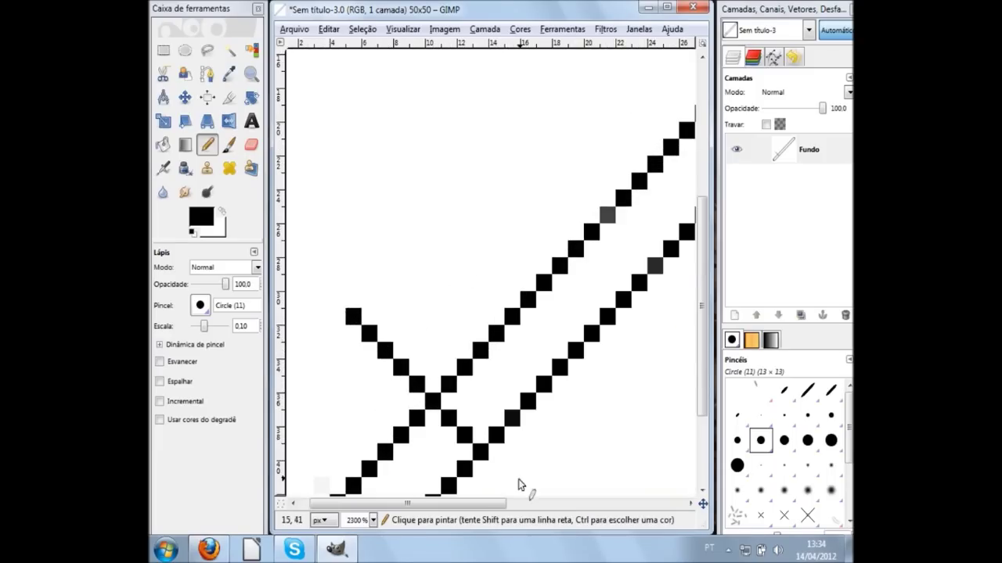
Extend the crossguard's lower-right arm out to its end with black pixels
click(512, 481)
scroll(511, 481, down, 3)
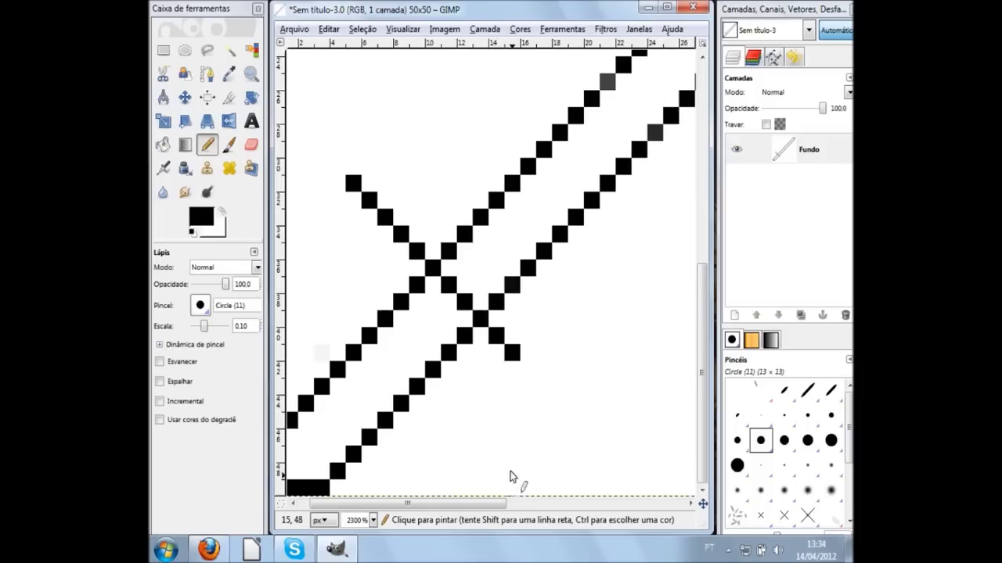
click(529, 369)
click(546, 387)
click(559, 404)
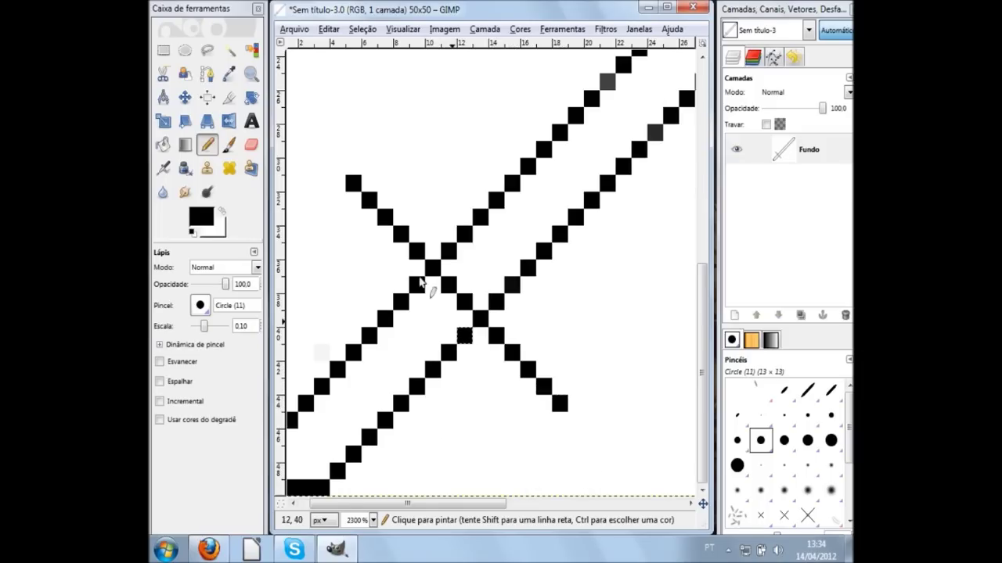
Thicken the descending crossguard diagonal and fill the gap where the diagonals cross
click(356, 202)
click(371, 217)
click(385, 232)
click(401, 249)
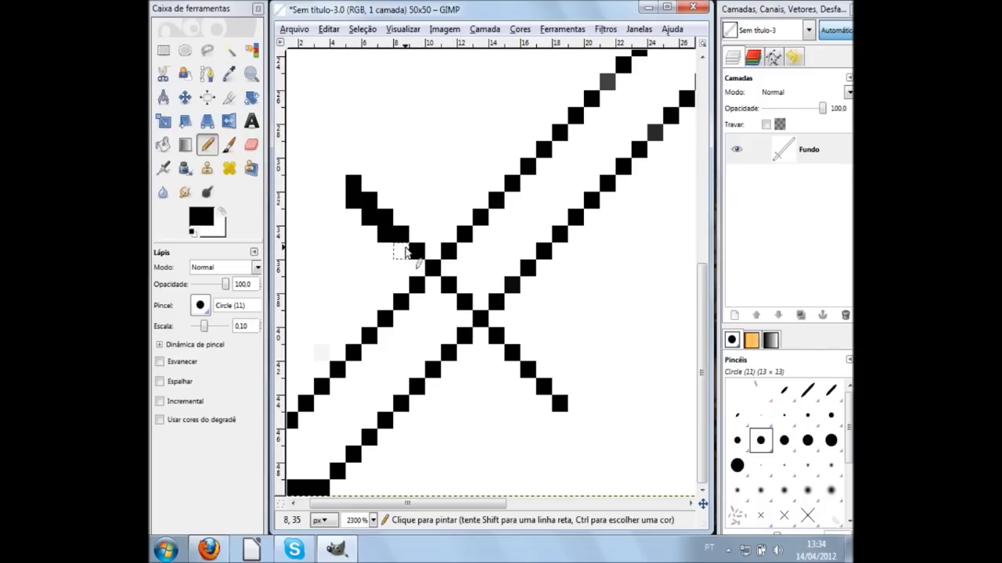
click(418, 266)
click(480, 335)
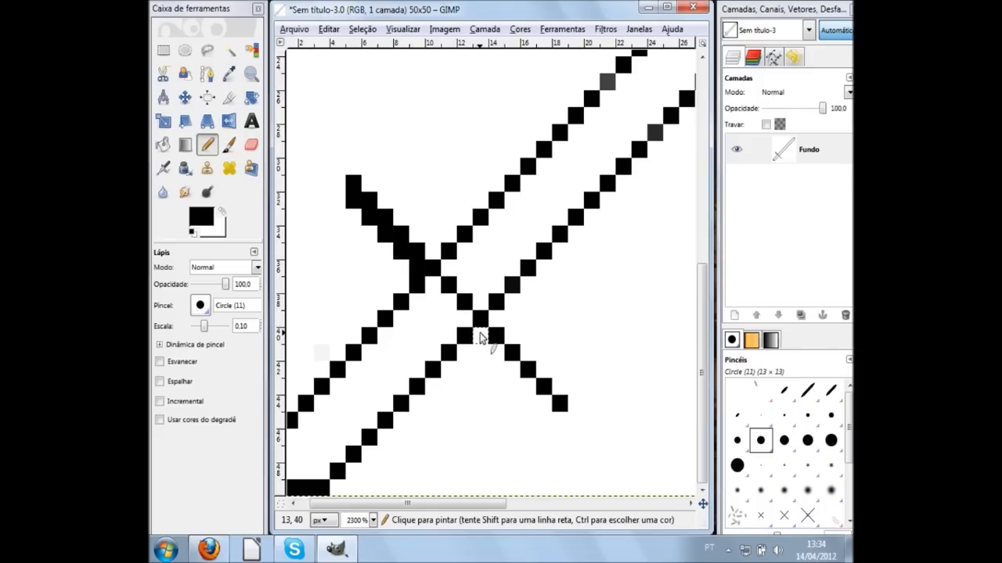
shift+click(544, 403)
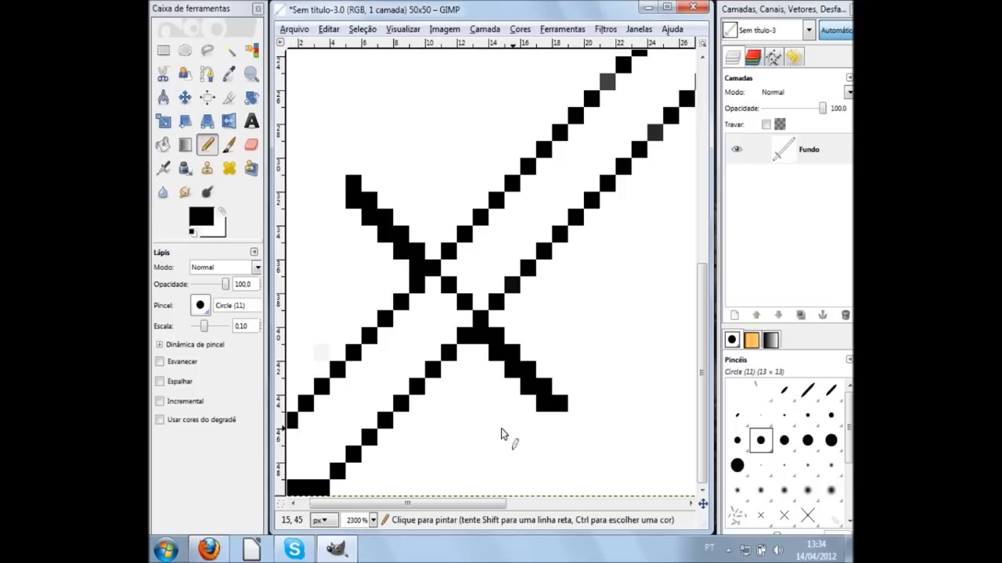
Zoom the view out to see the whole sword
scroll(501, 428, down, 3)
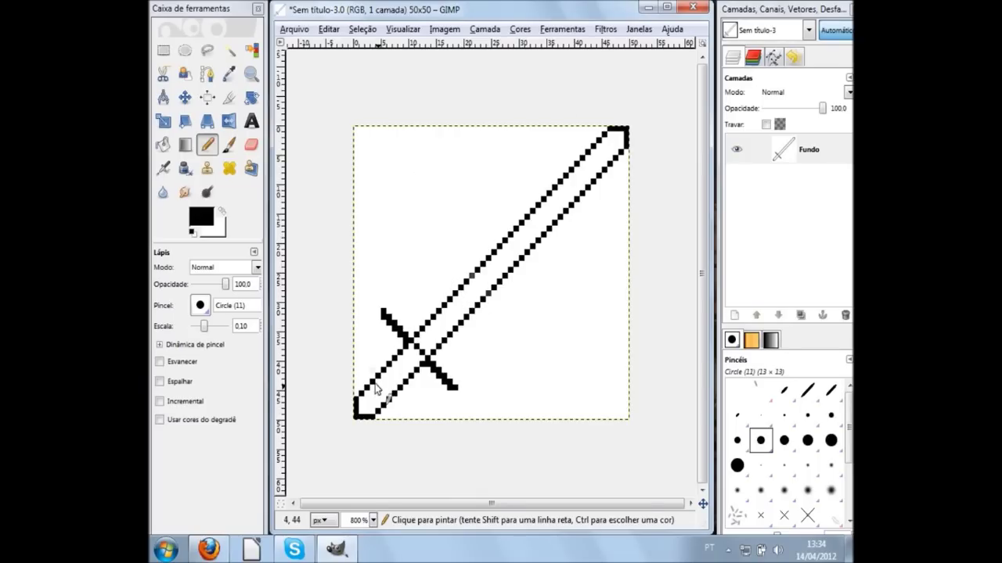
scroll(532, 231, down, 2)
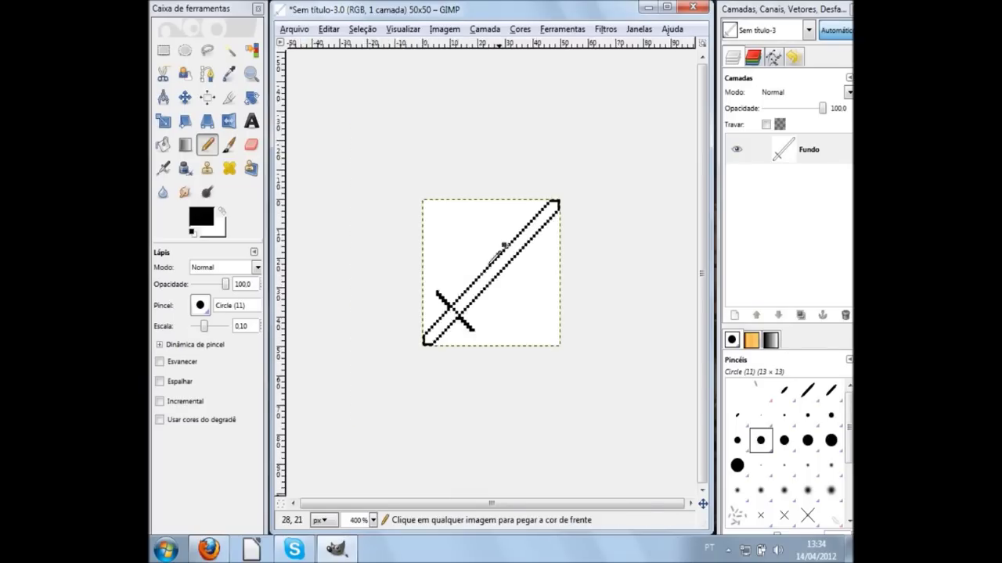
scroll(505, 239, down, 1)
scroll(493, 250, down, 2)
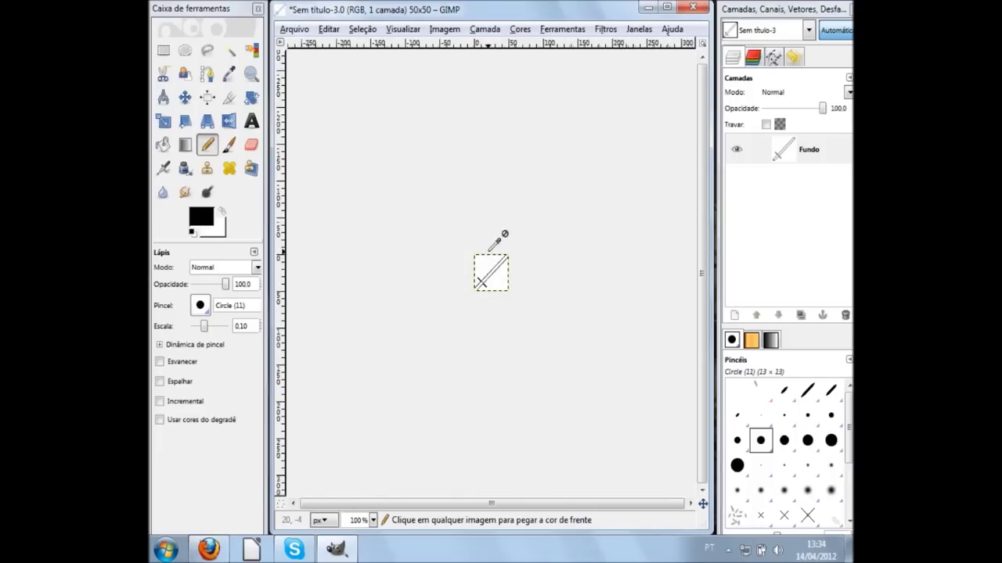
scroll(486, 255, up, 3)
scroll(491, 246, up, 2)
scroll(500, 241, up, 1)
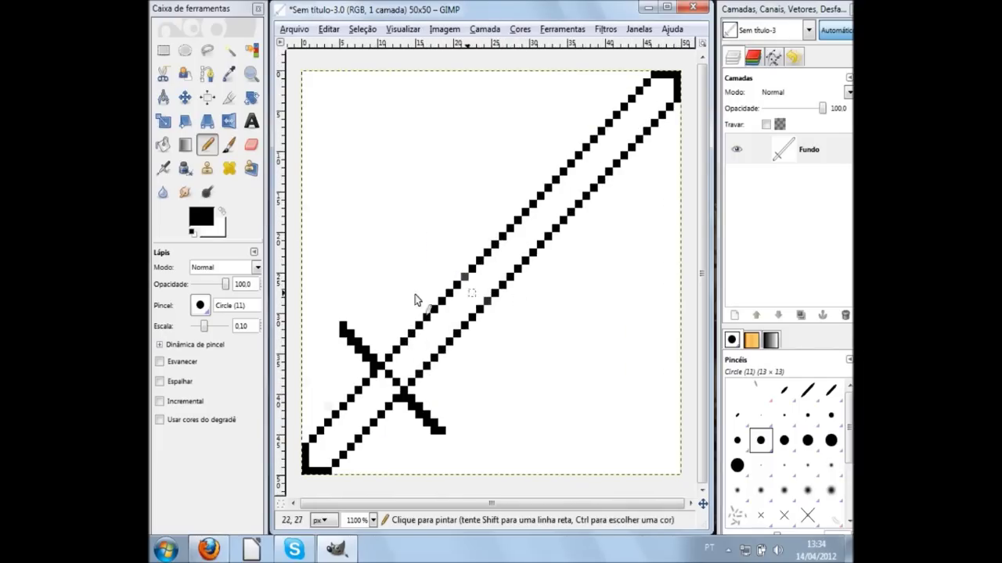
Set the foreground to light grey eae0e0 and pencil two lines inside the blade up to the tip
click(205, 217)
drag(220, 231, 279, 290)
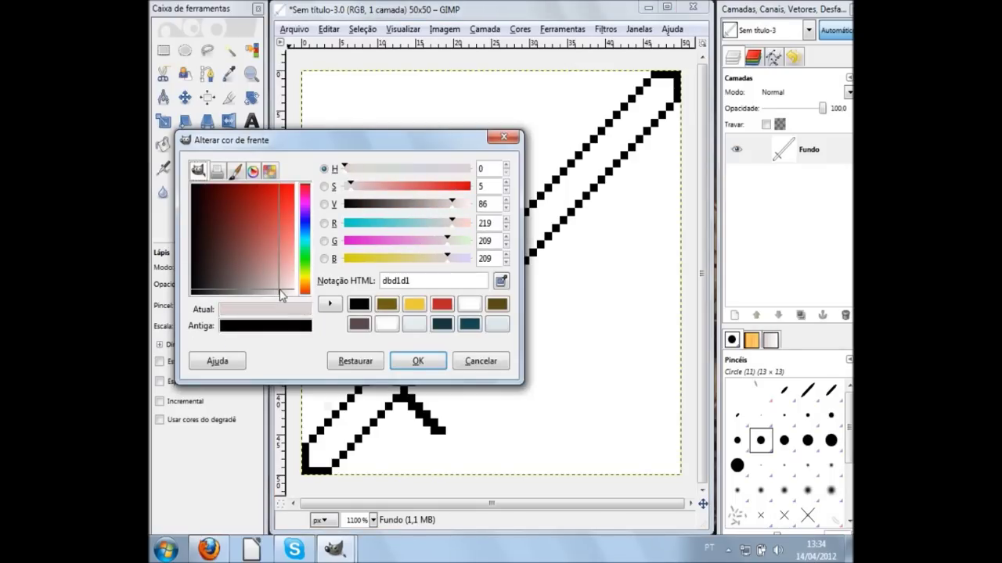
drag(282, 295, 288, 296)
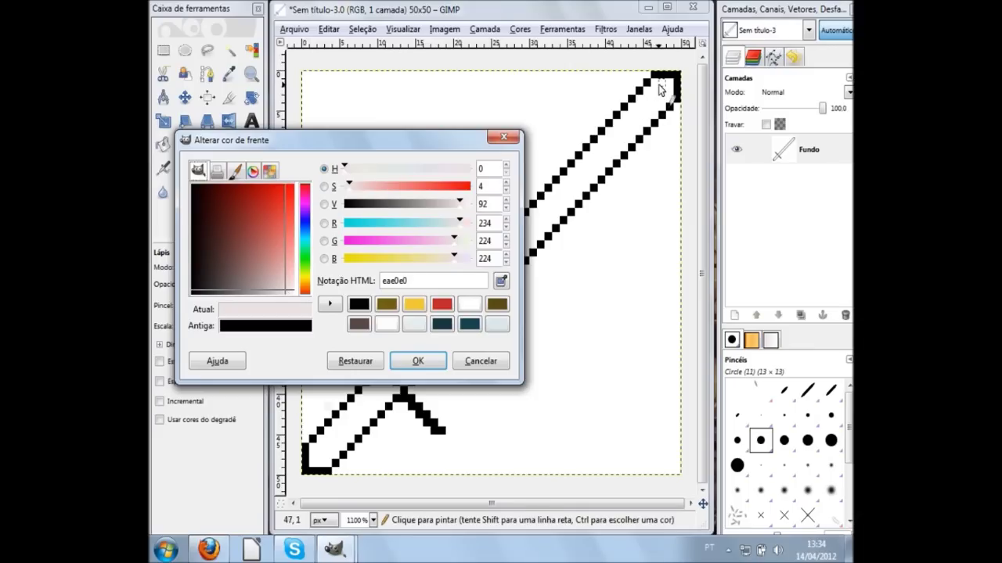
click(418, 361)
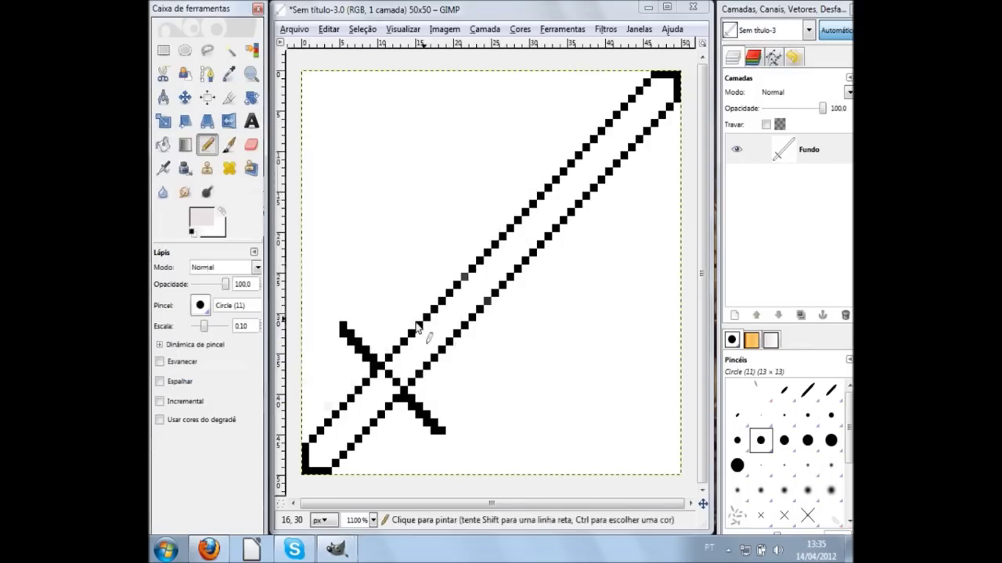
shift+click(656, 84)
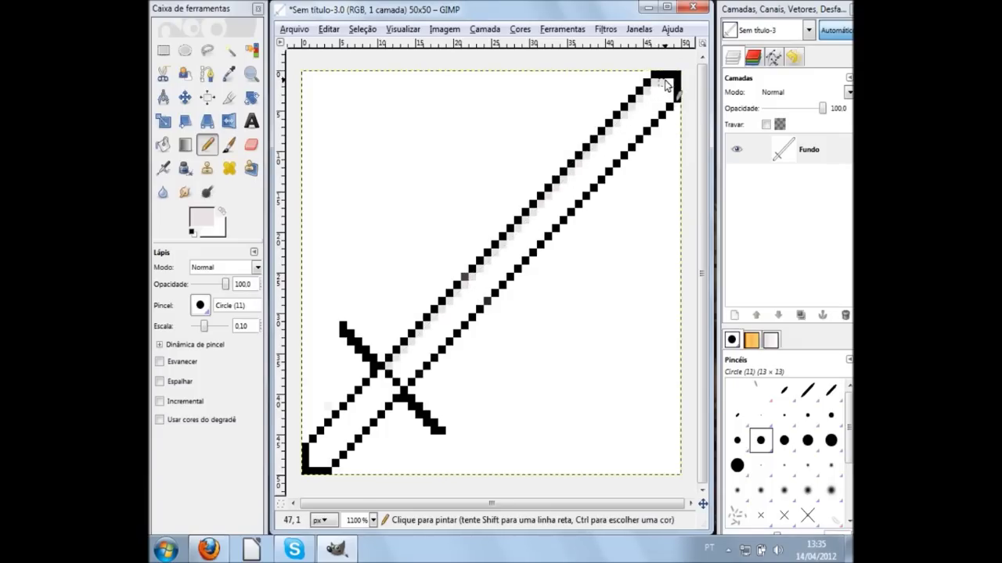
shift+click(397, 373)
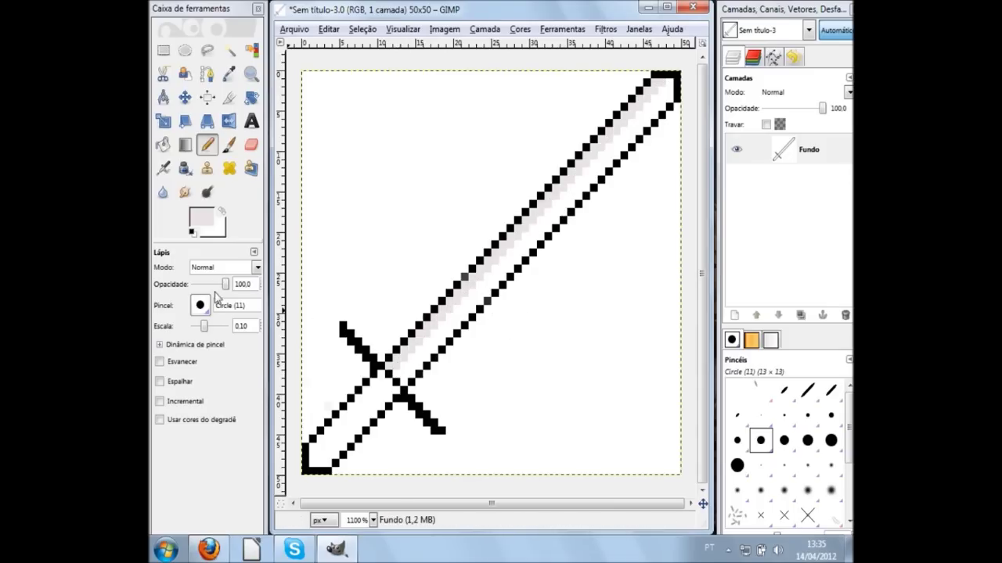
Darken the recent light grey foreground colour to c4bcbc
click(205, 224)
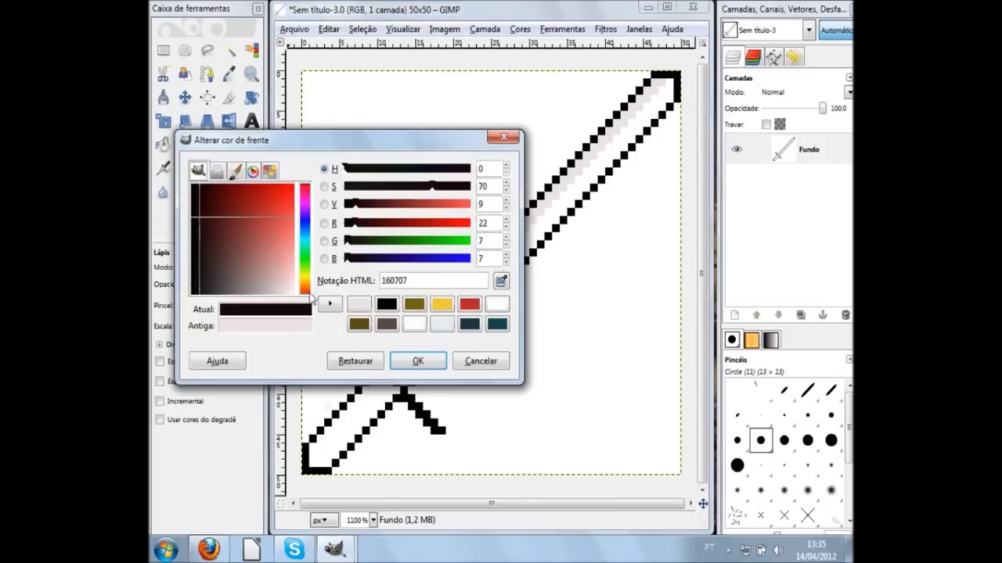
click(359, 305)
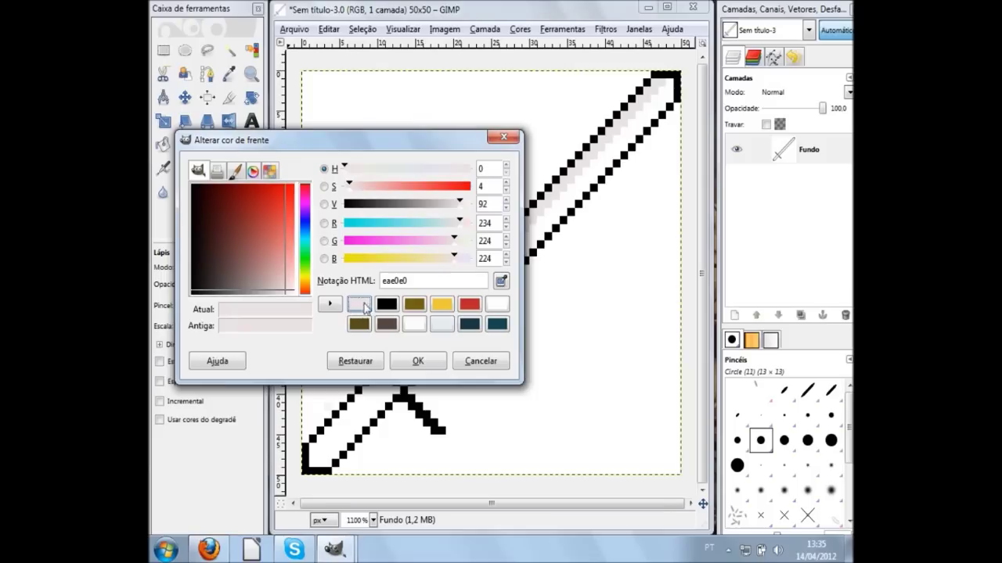
drag(285, 296, 272, 296)
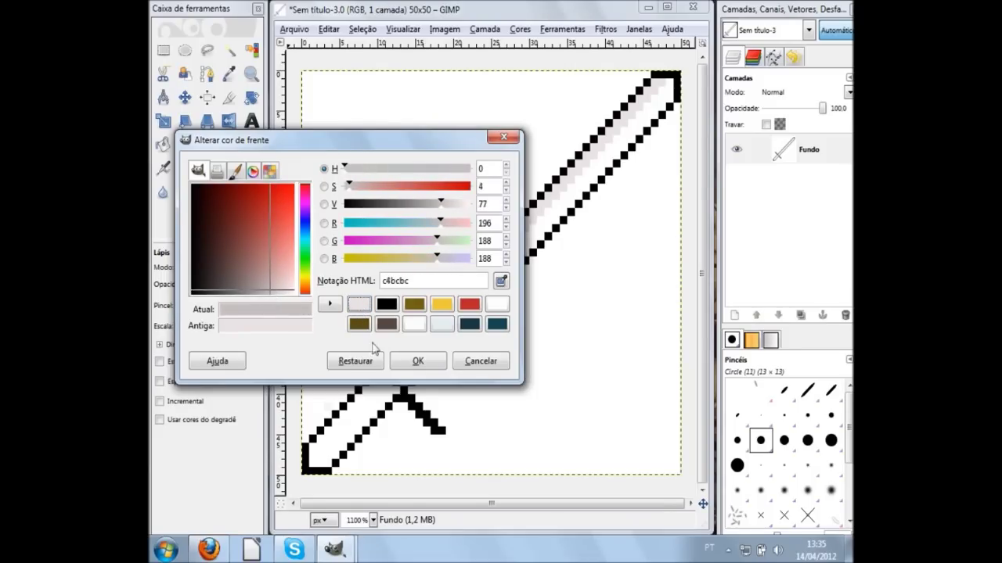
click(413, 362)
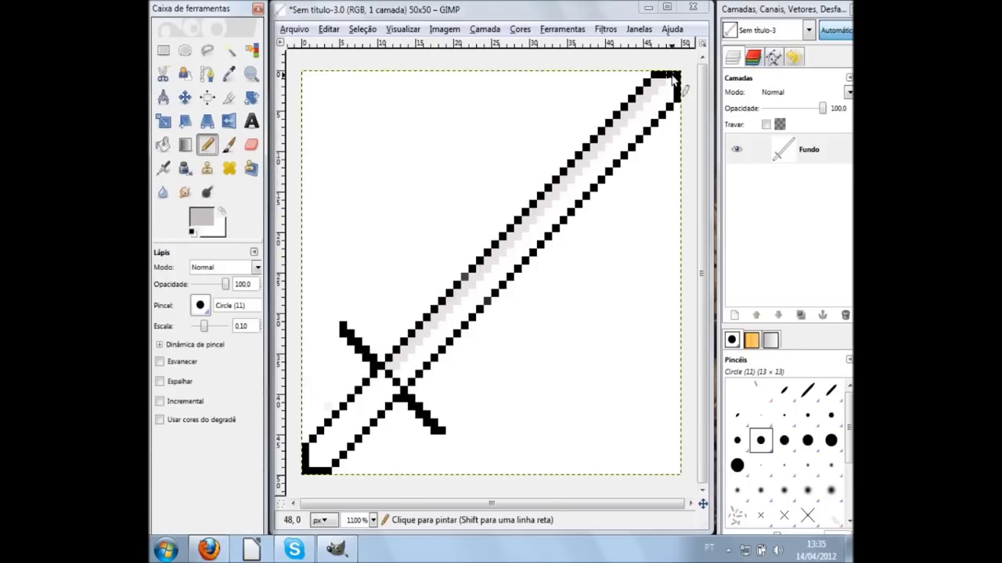
scroll(673, 78, up, 3)
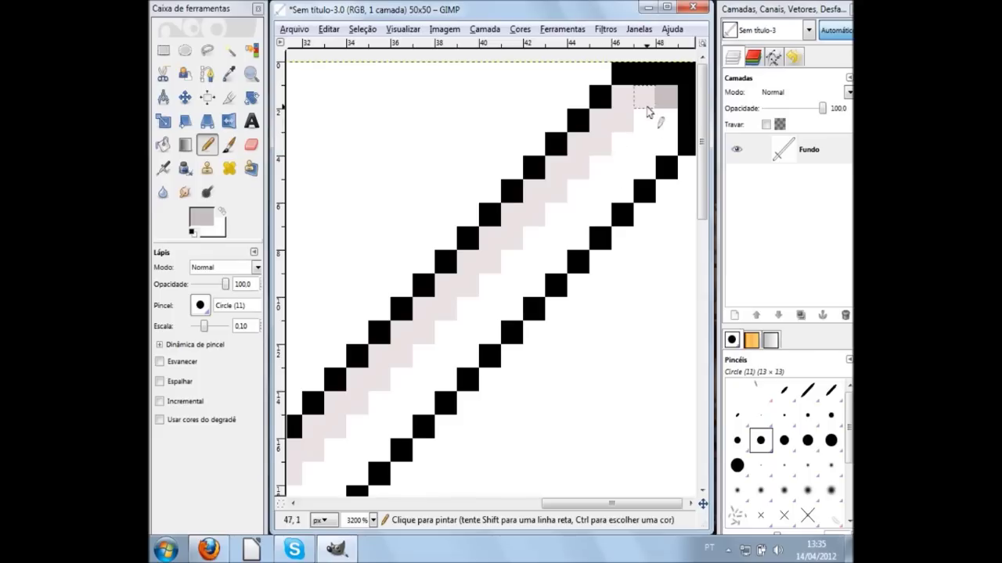
scroll(579, 232, down, 1)
scroll(457, 324, down, 2)
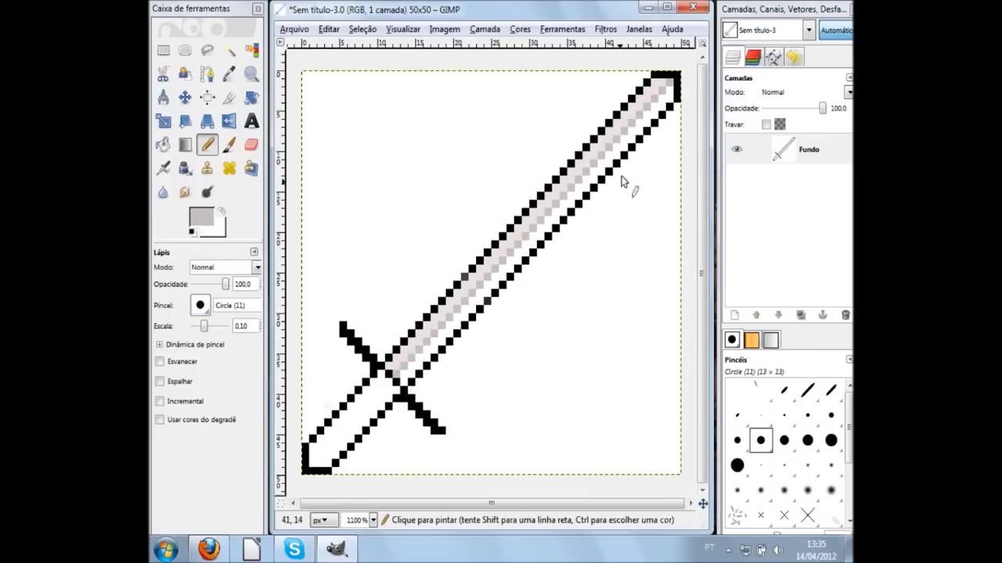
Set the foreground to grey b3abab and draw a line down the blade's centre
click(205, 222)
click(364, 306)
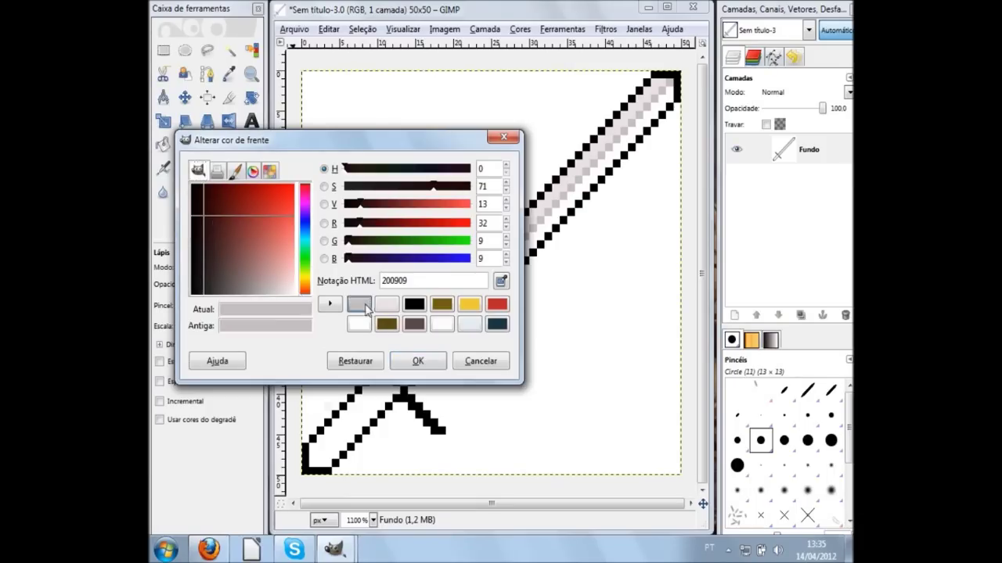
click(266, 292)
drag(266, 296, 263, 295)
click(420, 361)
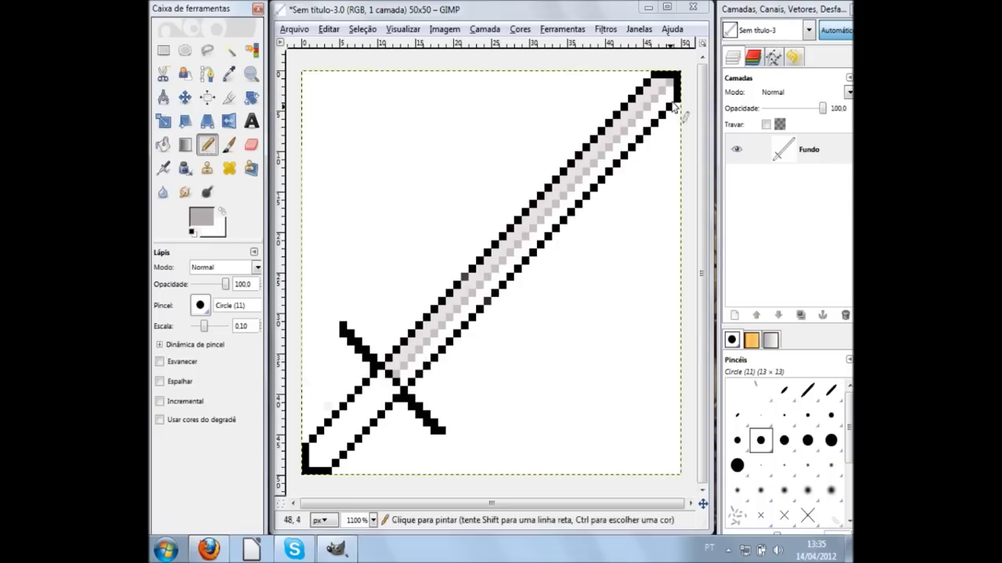
shift+click(400, 378)
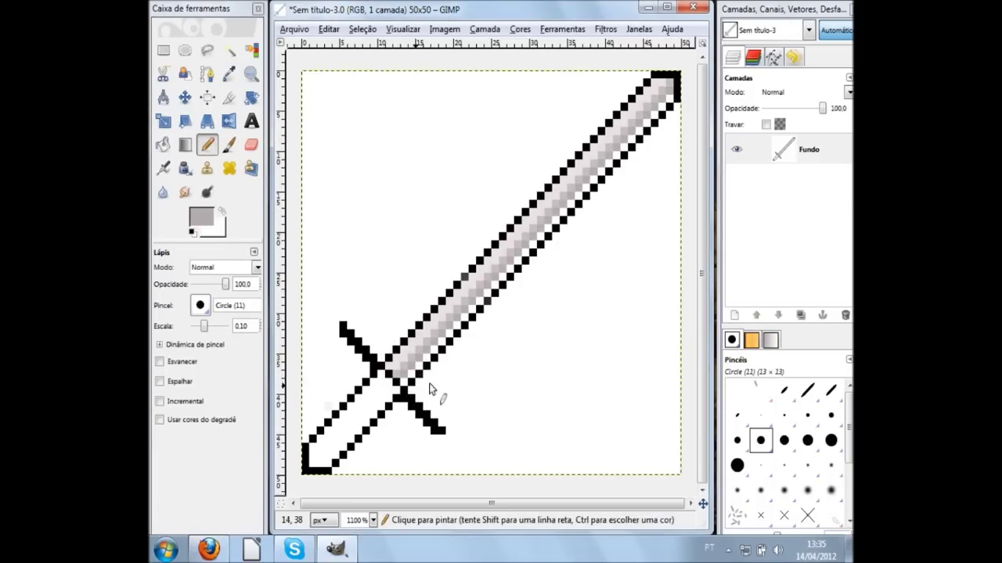
Darken the grey to a69d9d and draw another shading line along the blade
click(195, 224)
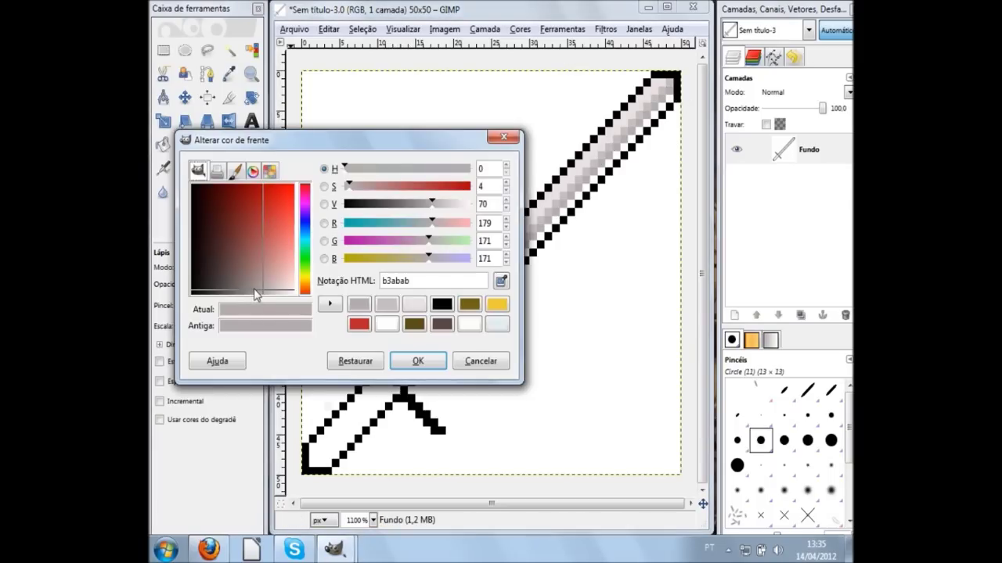
drag(261, 295, 259, 294)
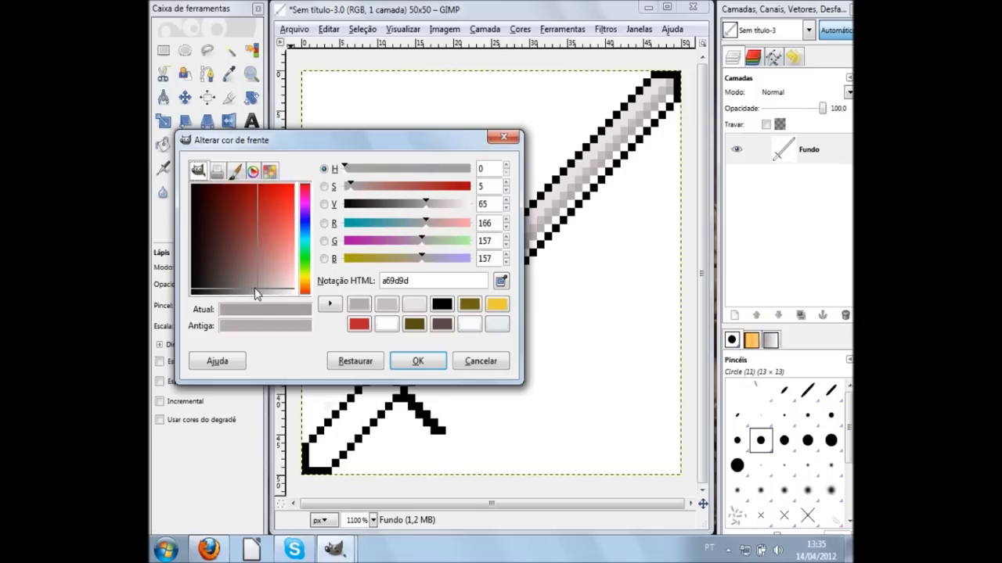
click(418, 361)
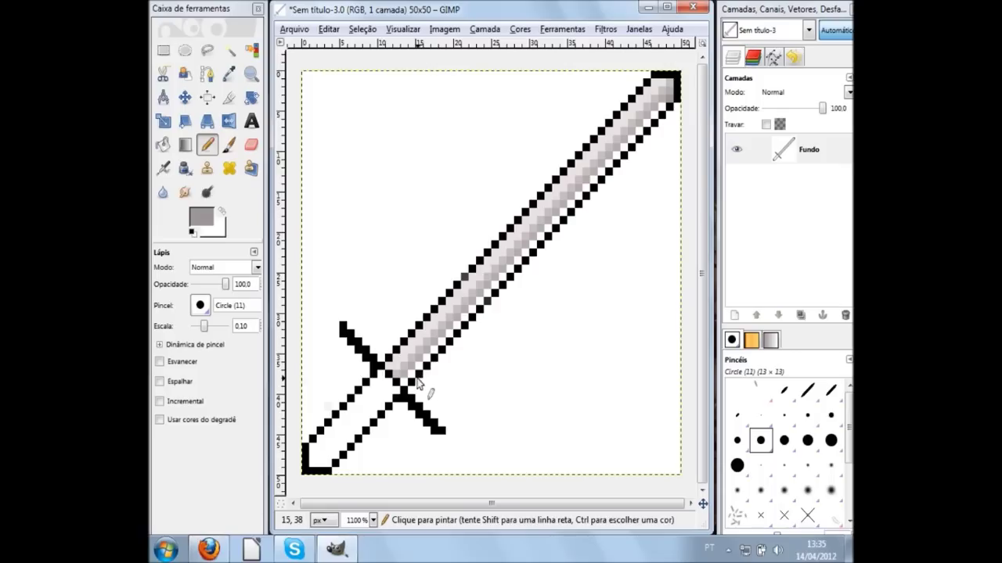
shift+click(405, 387)
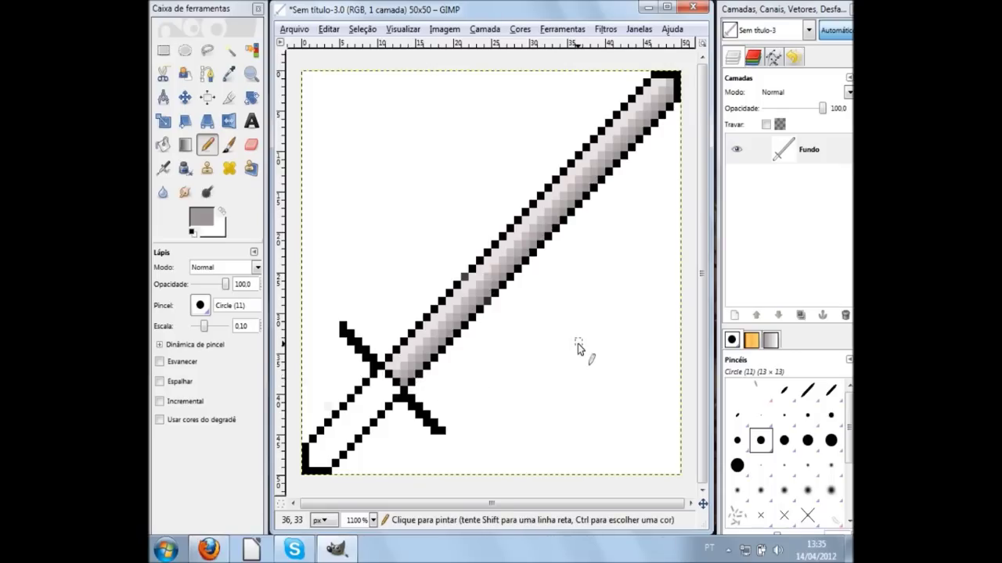
scroll(579, 347, down, 1)
scroll(587, 331, down, 1)
scroll(579, 330, down, 1)
ctrl+scroll(535, 335, down, 1)
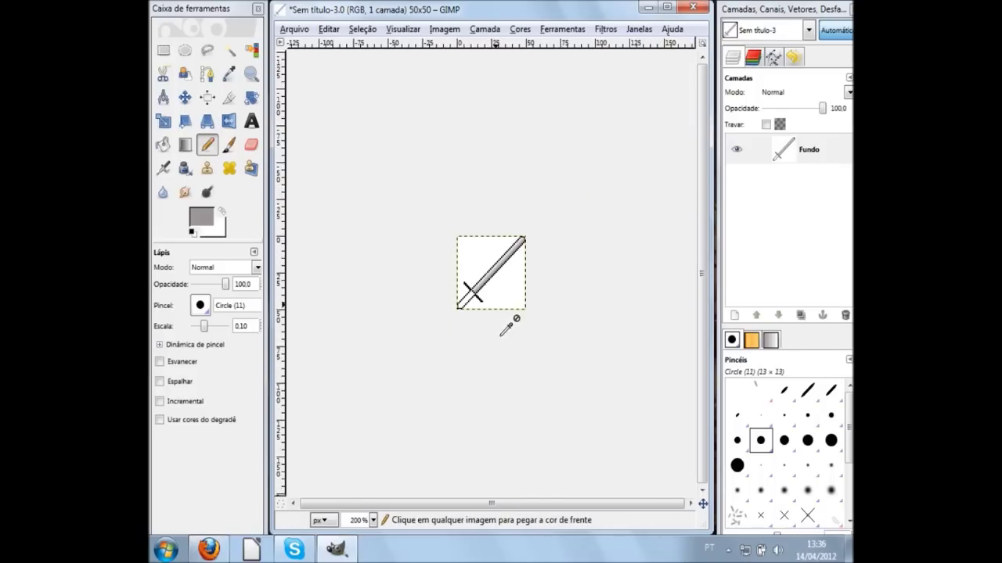
ctrl+scroll(487, 297, up, 3)
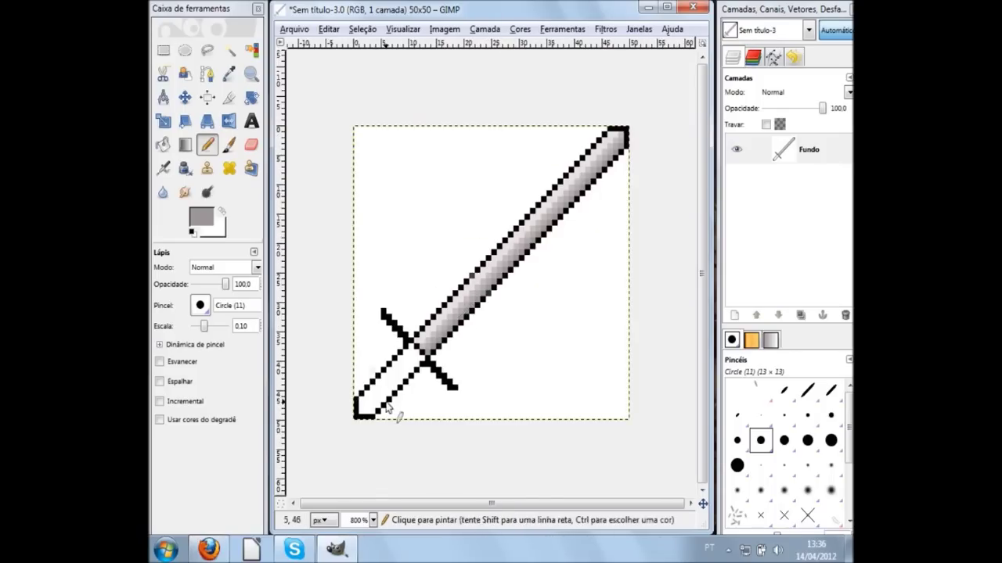
ctrl+scroll(353, 423, up, 1)
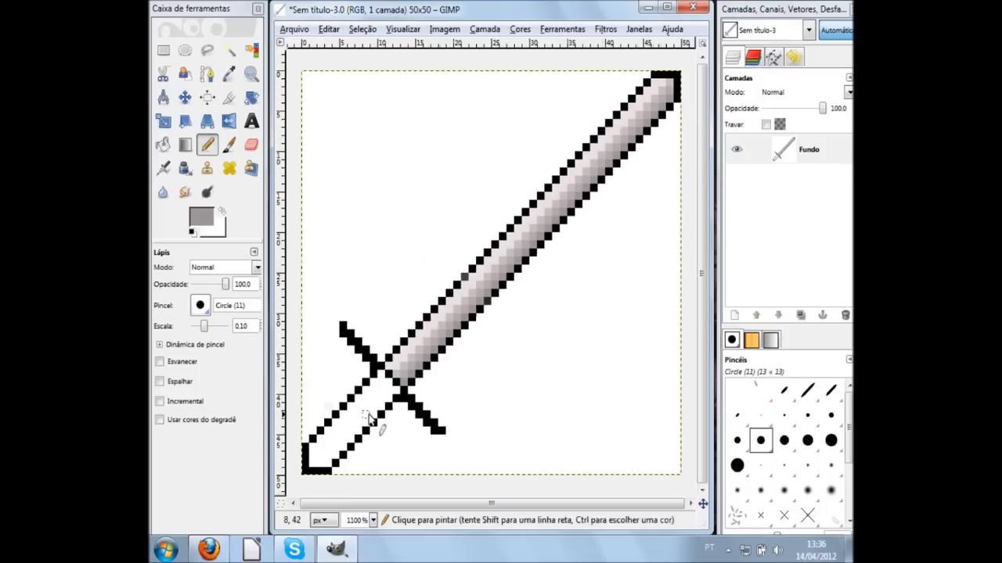
Set the drawing colour back to near-black 110505
click(198, 219)
drag(203, 219, 284, 313)
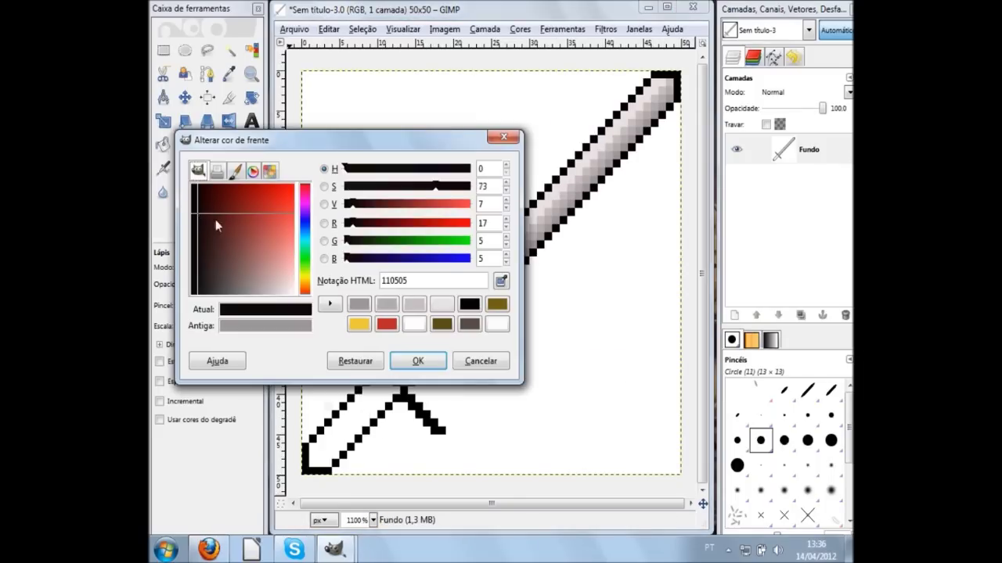
click(404, 359)
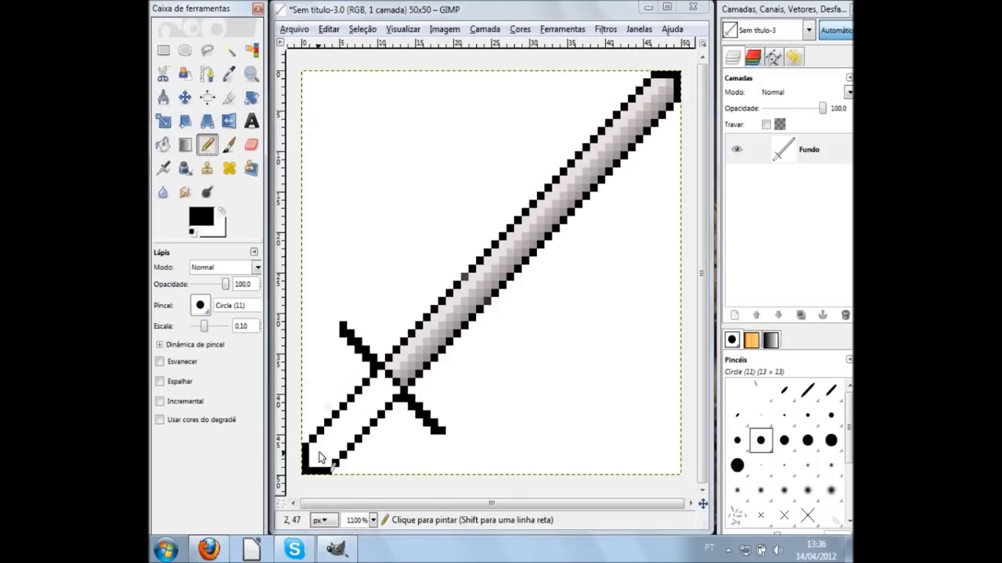
ctrl+scroll(322, 450, up, 1)
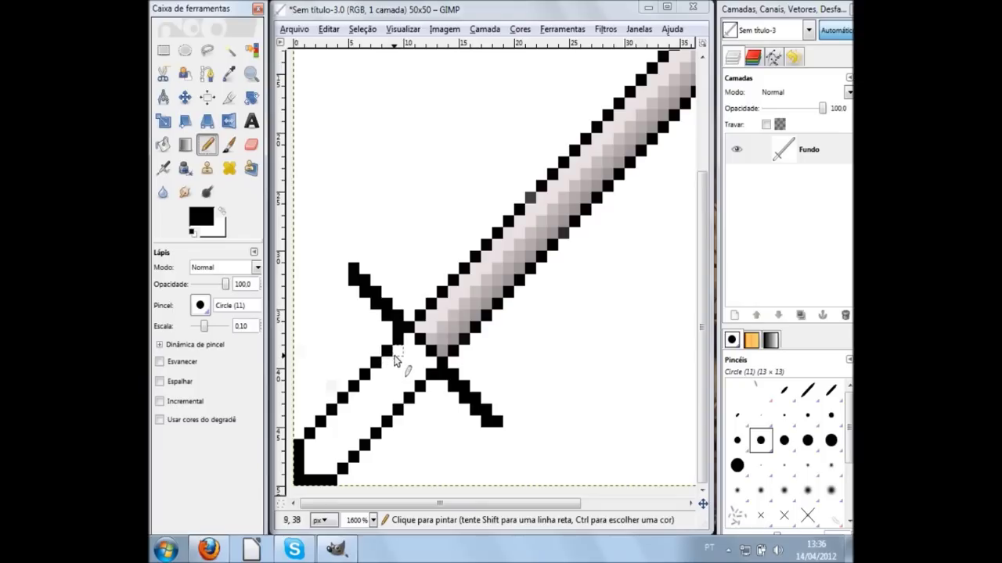
Draw black diagonal strokes across the handle and a black line inside the pommel
drag(396, 360, 408, 373)
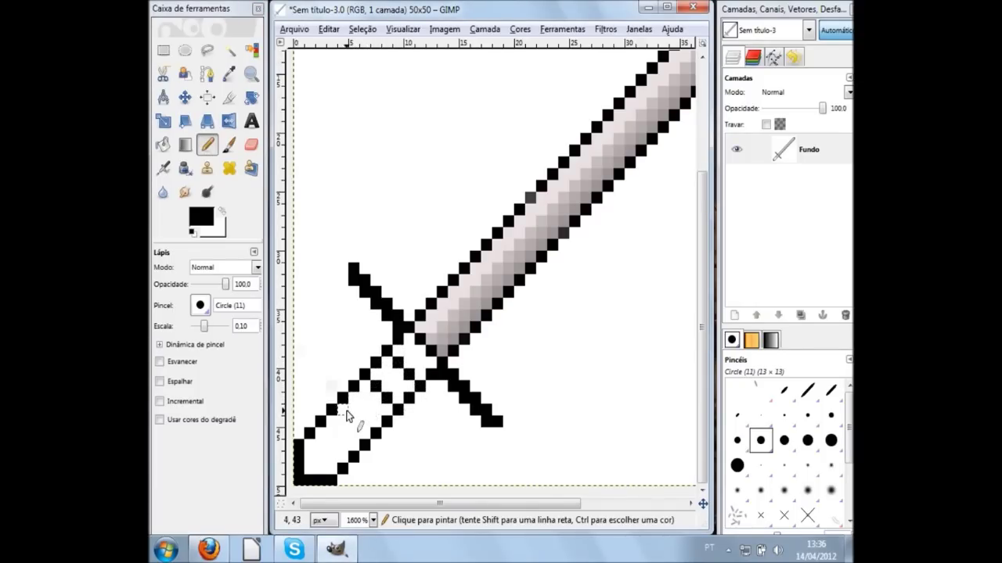
drag(353, 412, 362, 420)
mouse_move(315, 445)
mouse_down()
mouse_move(341, 468)
mouse_move(295, 435)
mouse_up()
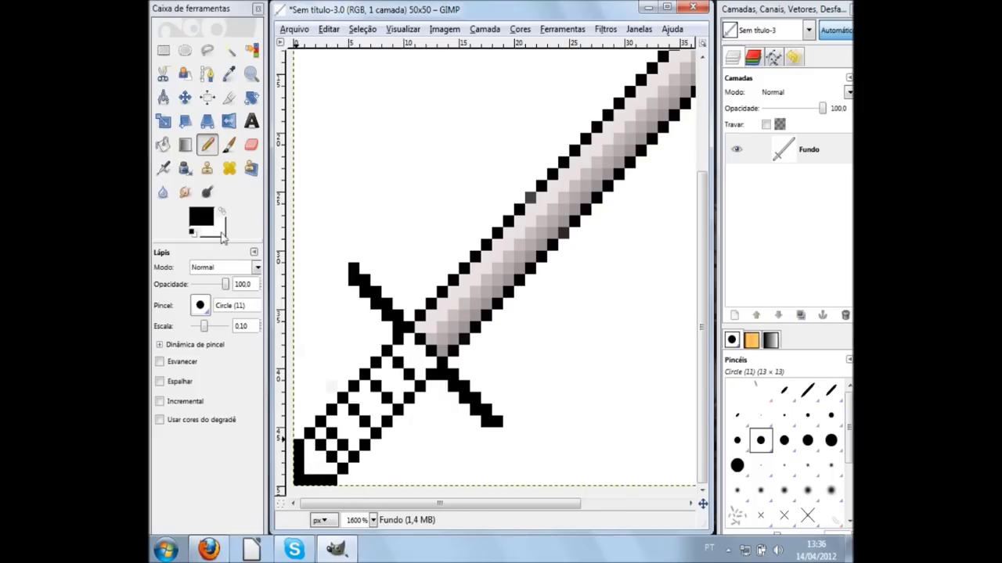
Pick bright red f90303 and paint the pommel with it
click(202, 218)
drag(266, 238, 292, 191)
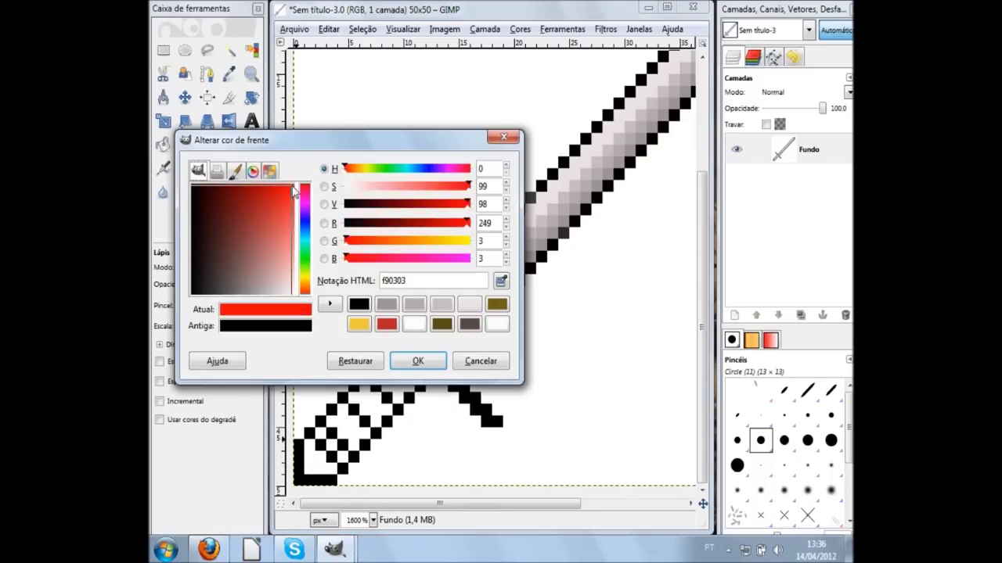
click(419, 362)
mouse_move(307, 456)
mouse_down()
mouse_move(308, 446)
mouse_move(328, 472)
mouse_move(321, 458)
mouse_up()
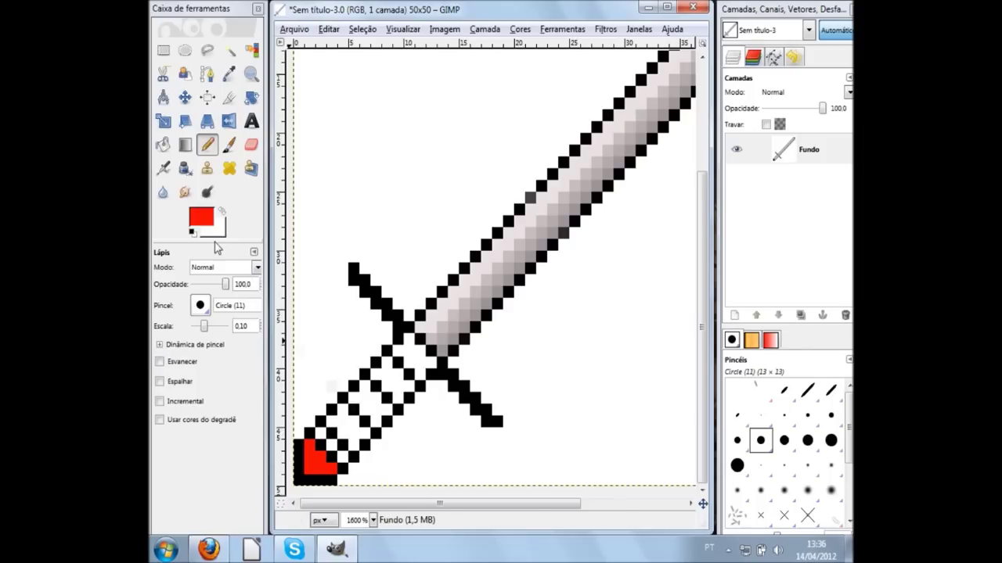
Change the drawing colour to orange-brown c15d1a
click(202, 218)
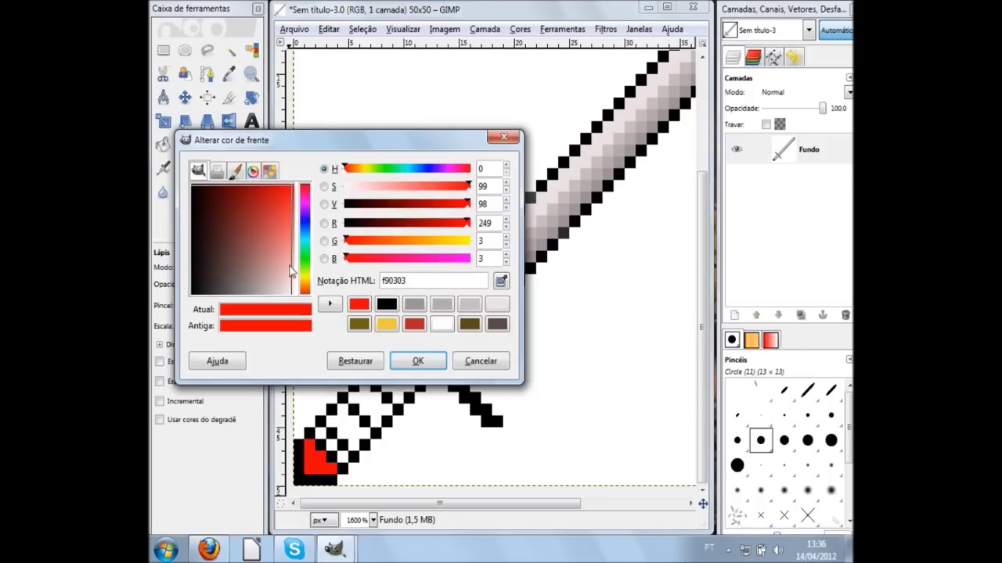
mouse_move(291, 269)
mouse_down()
mouse_move(277, 272)
mouse_move(260, 249)
mouse_move(271, 229)
mouse_up()
click(308, 288)
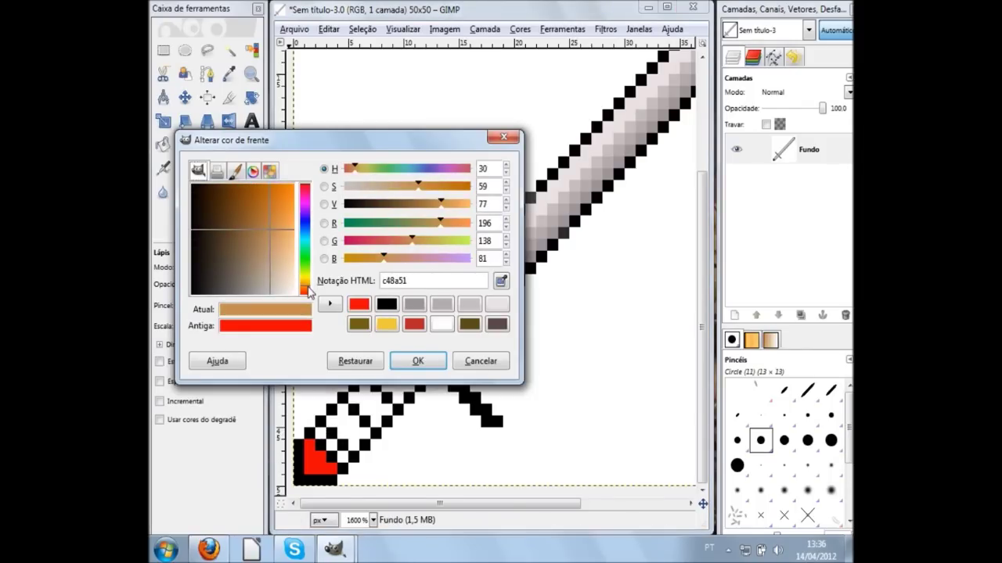
mouse_move(265, 229)
mouse_down()
mouse_move(242, 202)
mouse_move(264, 210)
mouse_move(266, 200)
mouse_move(273, 227)
mouse_move(251, 216)
mouse_move(258, 198)
mouse_move(269, 199)
mouse_up()
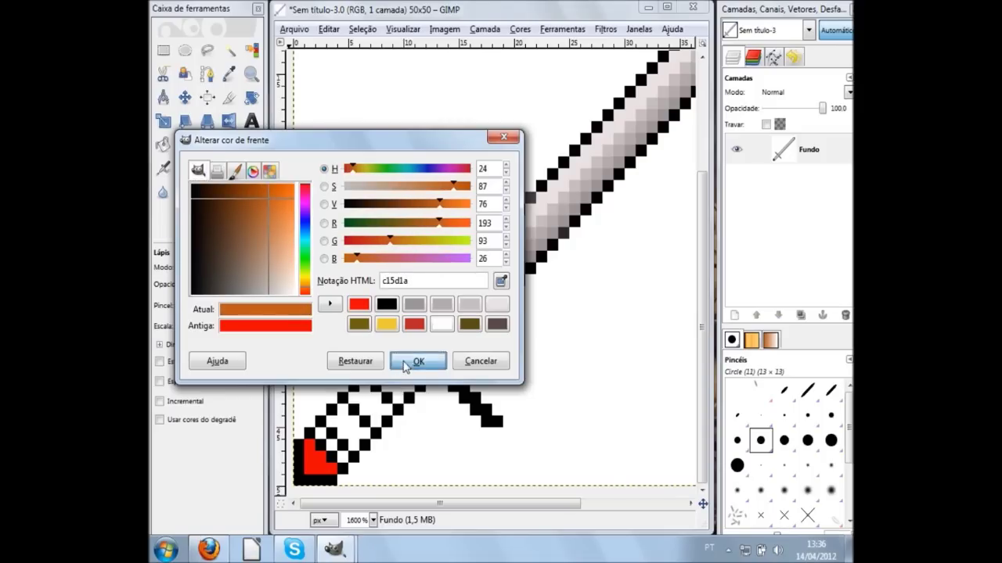
click(405, 362)
Paint orange diagonal stripes across the handle's wrap gaps
click(409, 343)
shift+click(431, 362)
click(387, 362)
shift+click(410, 387)
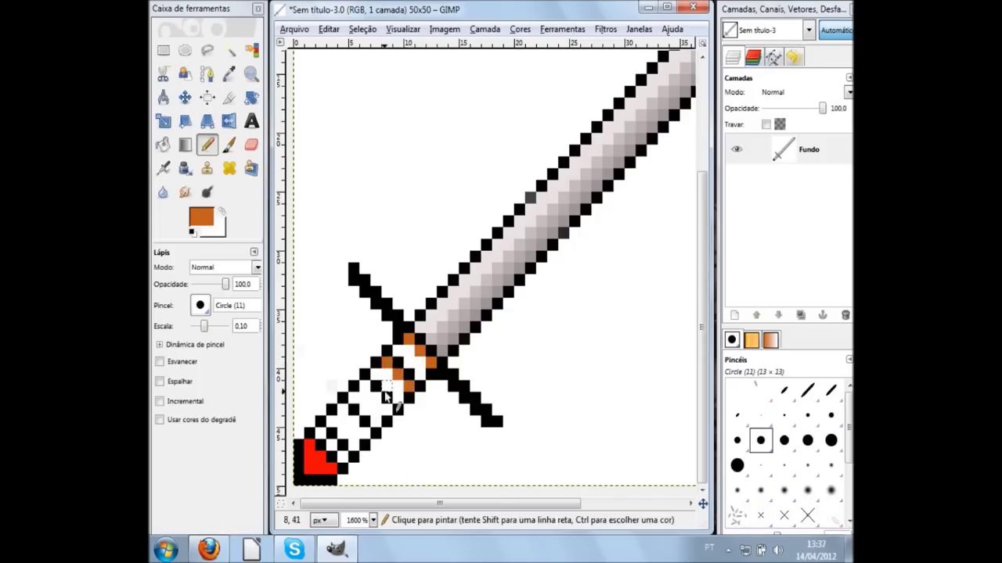
shift+click(386, 409)
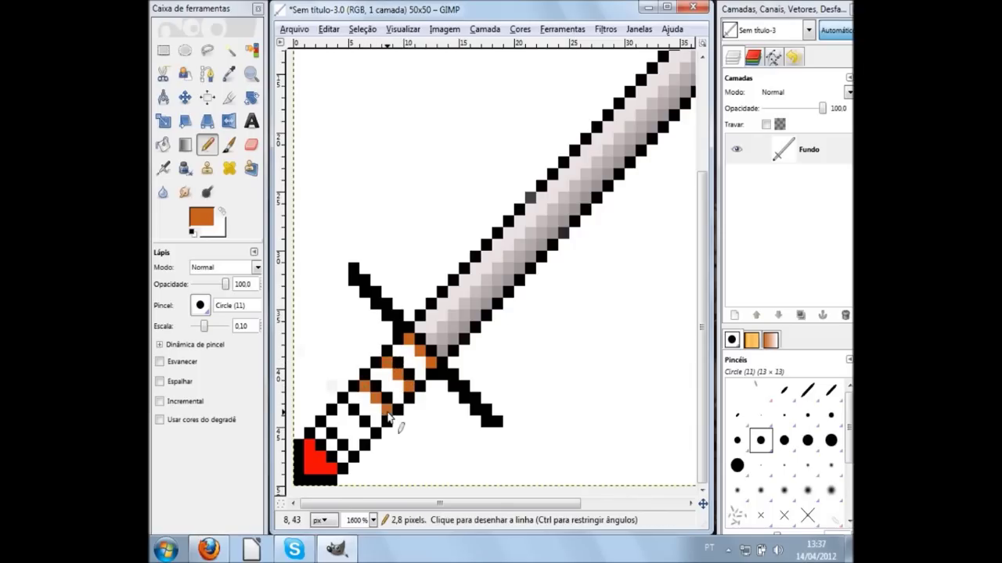
click(365, 433)
shift+click(342, 410)
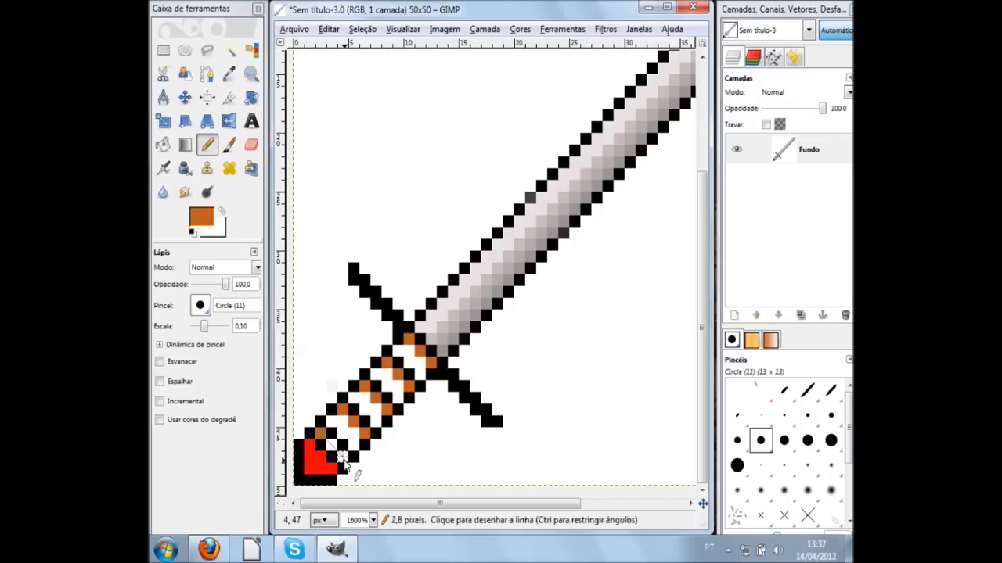
click(201, 222)
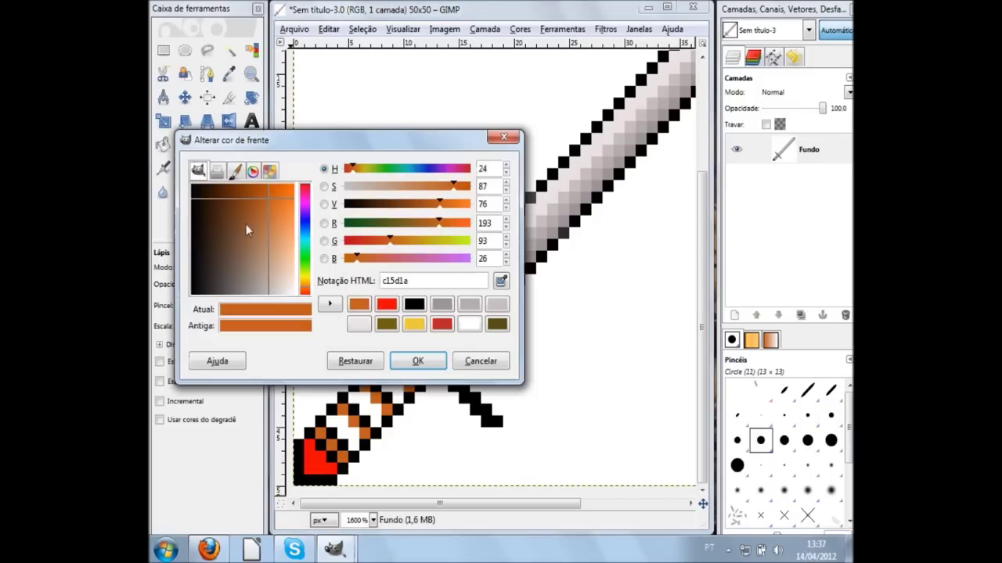
Choose dark brown 8e4210 and pencil it over the handle's remaining white and orange pixels
drag(265, 200, 248, 196)
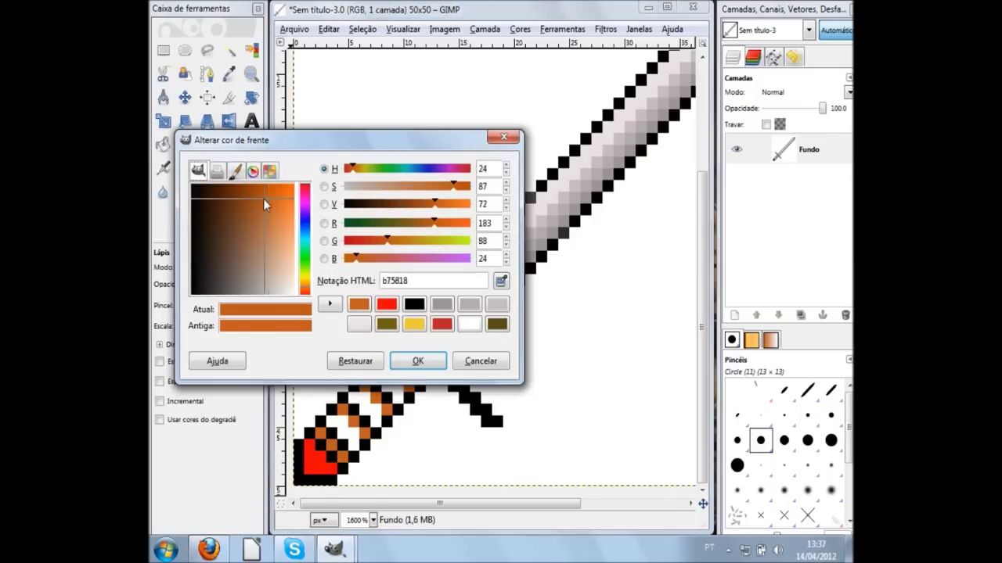
click(399, 369)
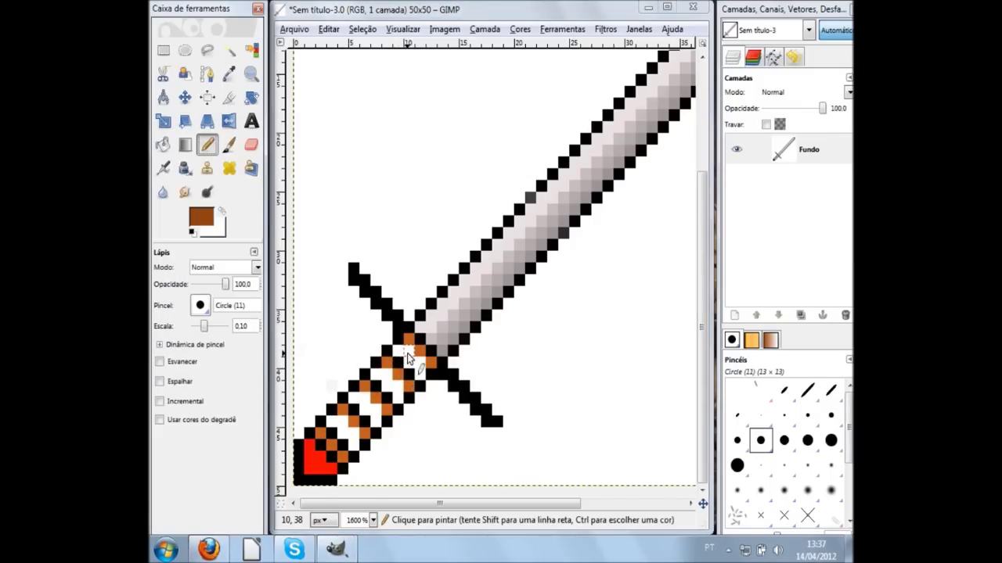
click(402, 354)
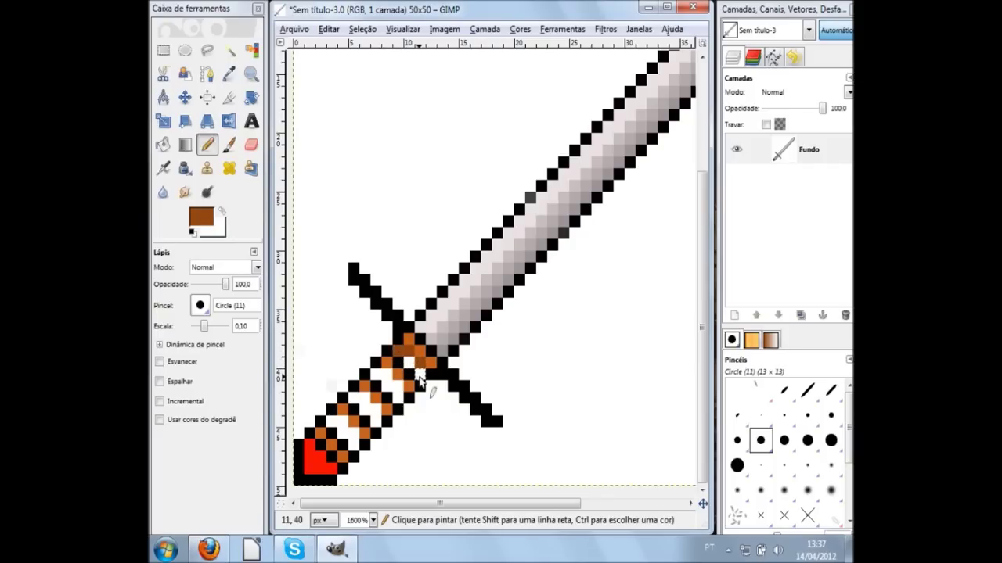
shift+click(419, 378)
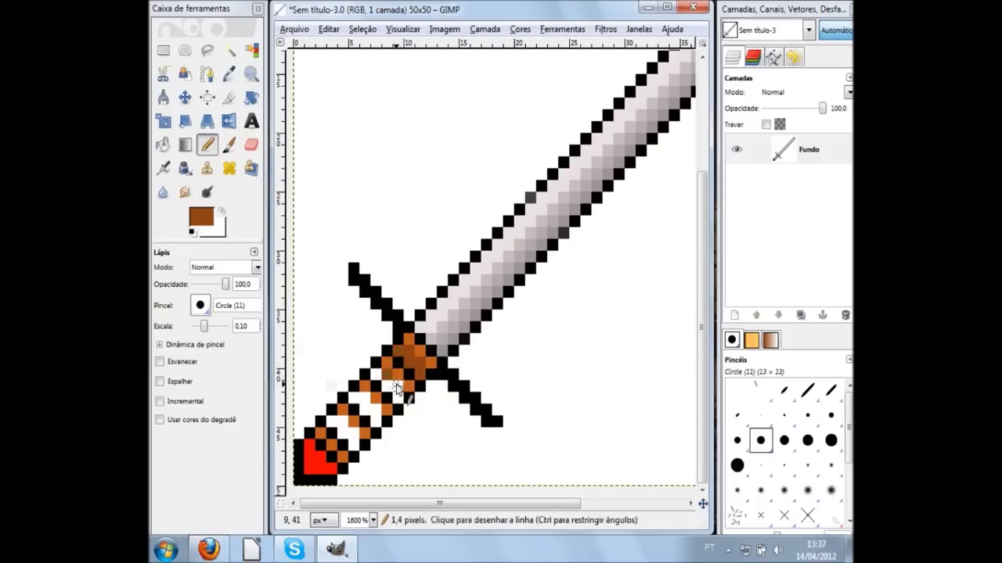
shift+click(403, 401)
shift+click(359, 411)
shift+click(365, 399)
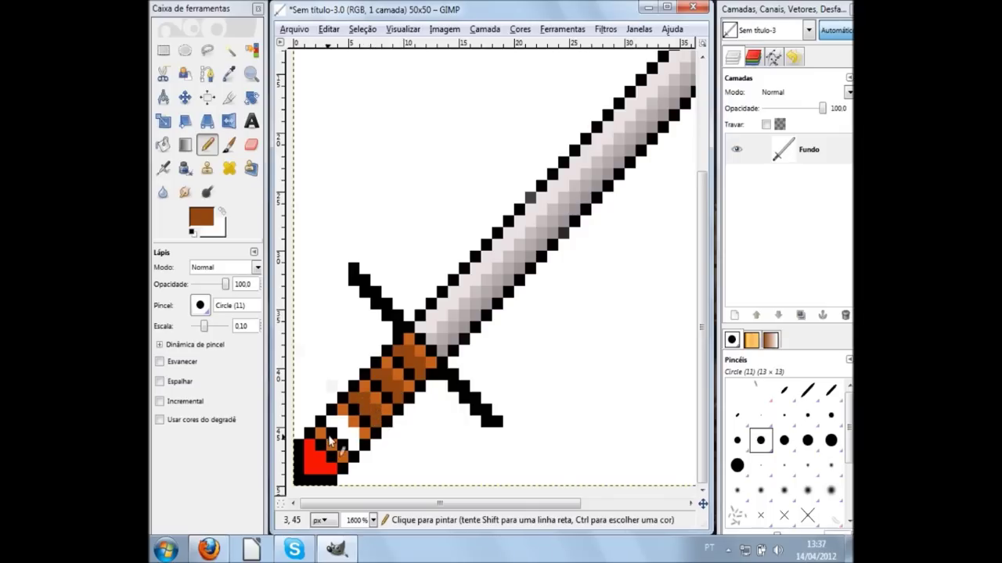
shift+click(352, 444)
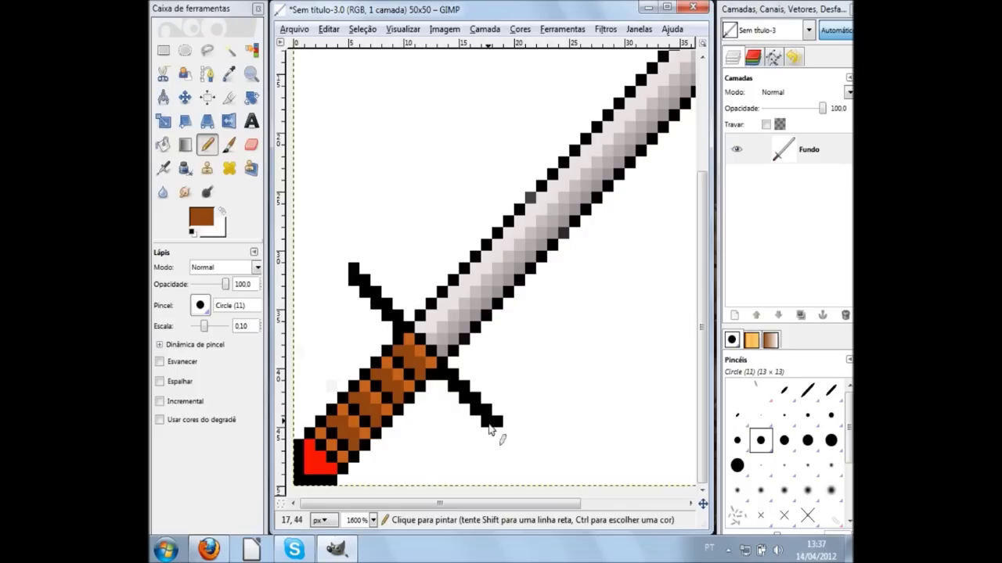
ctrl+scroll(517, 407, down, 3)
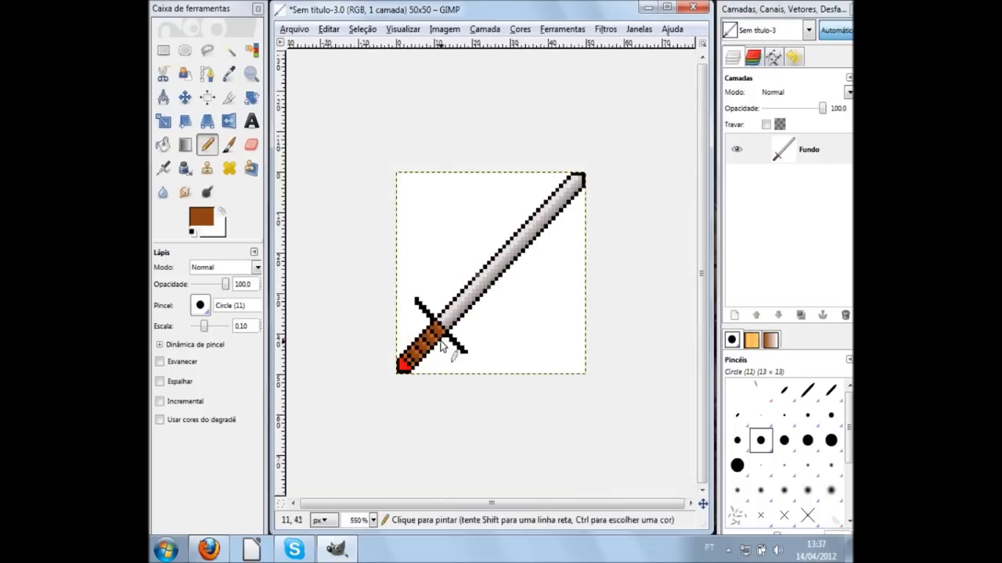
ctrl+scroll(440, 348, up, 2)
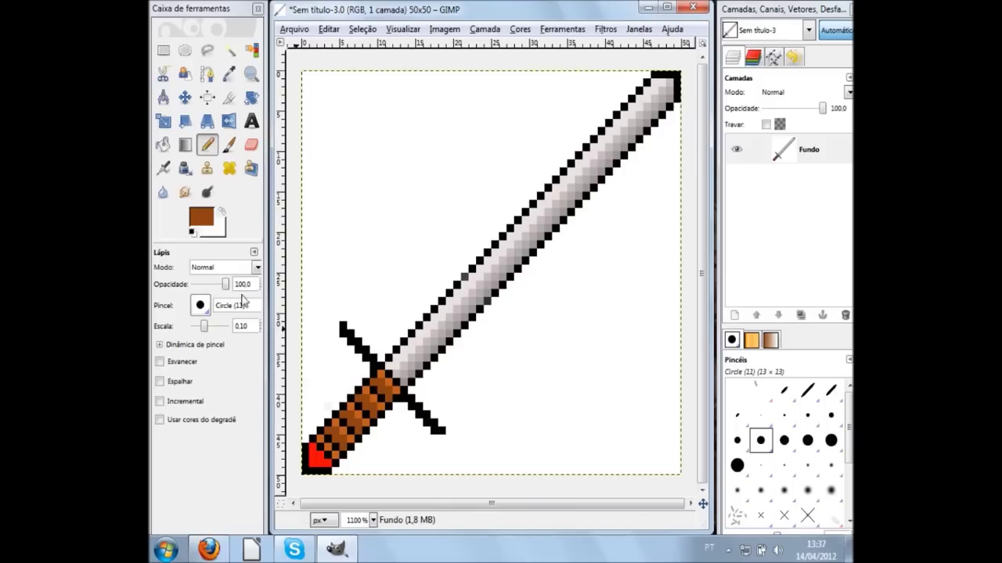
Switch to pure black 000000 and pencil lines filling the crossguard gaps
click(191, 226)
click(439, 300)
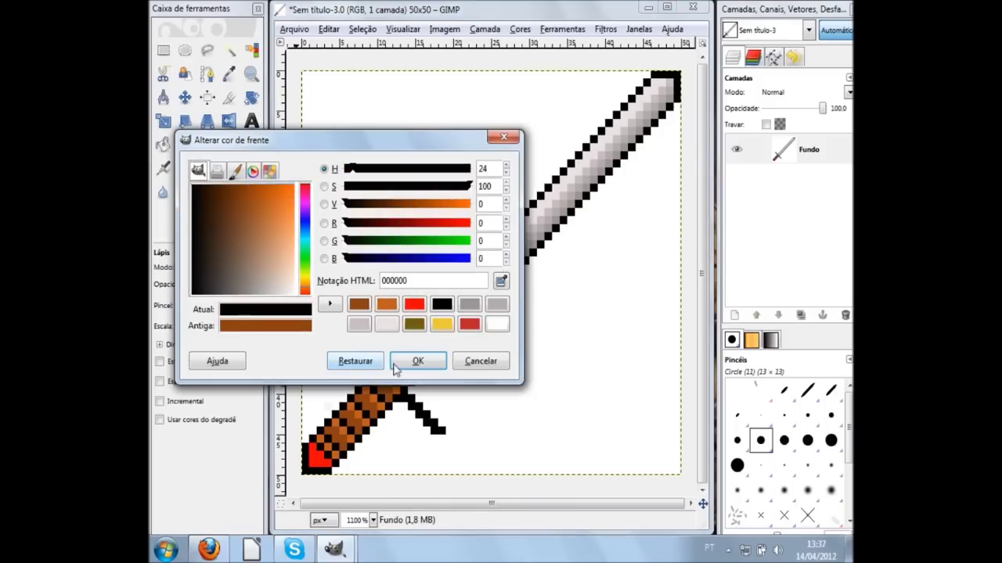
click(405, 360)
scroll(331, 374, up, 2)
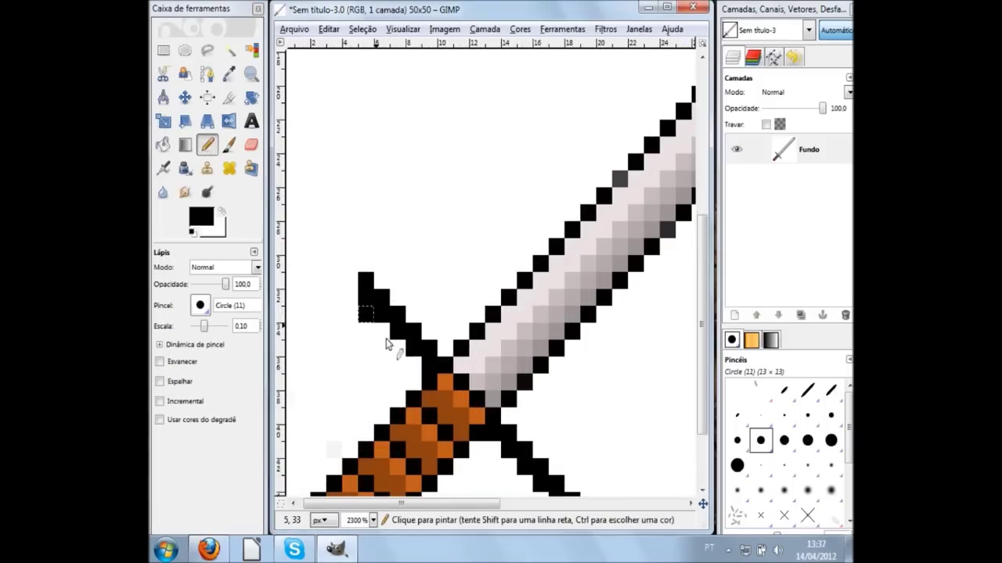
shift+click(413, 369)
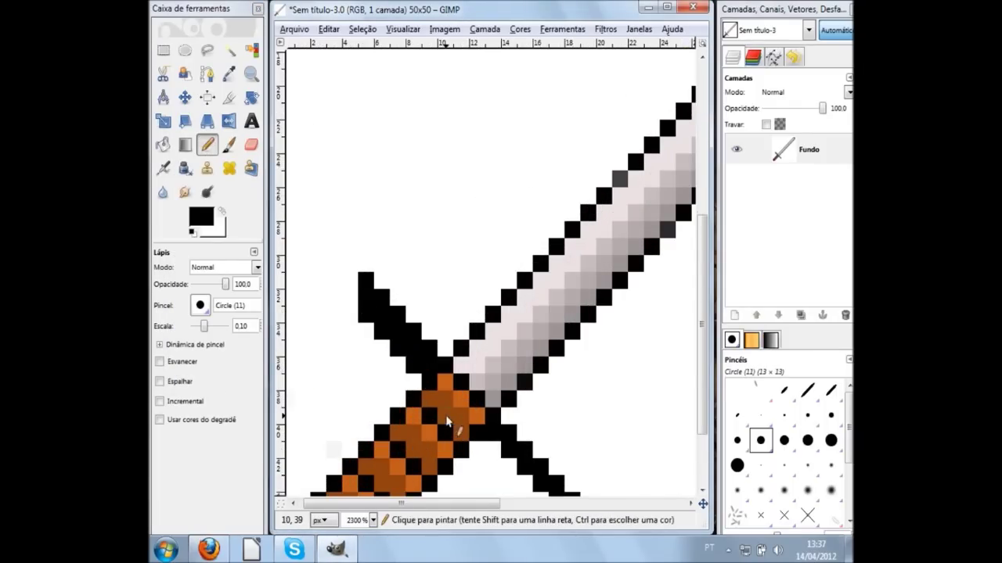
scroll(448, 422, down, 3)
click(493, 354)
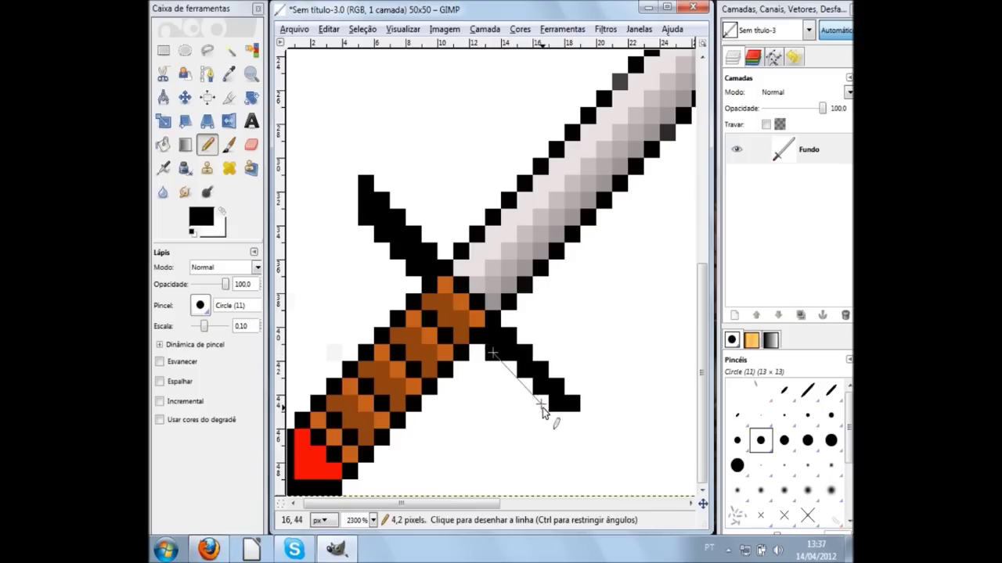
shift+click(543, 408)
scroll(609, 410, down, 2)
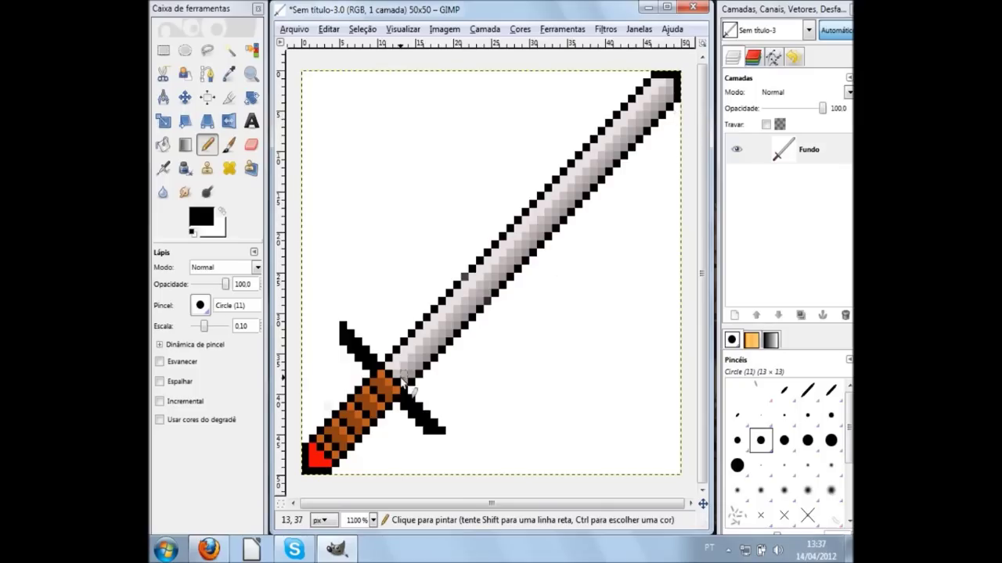
click(201, 213)
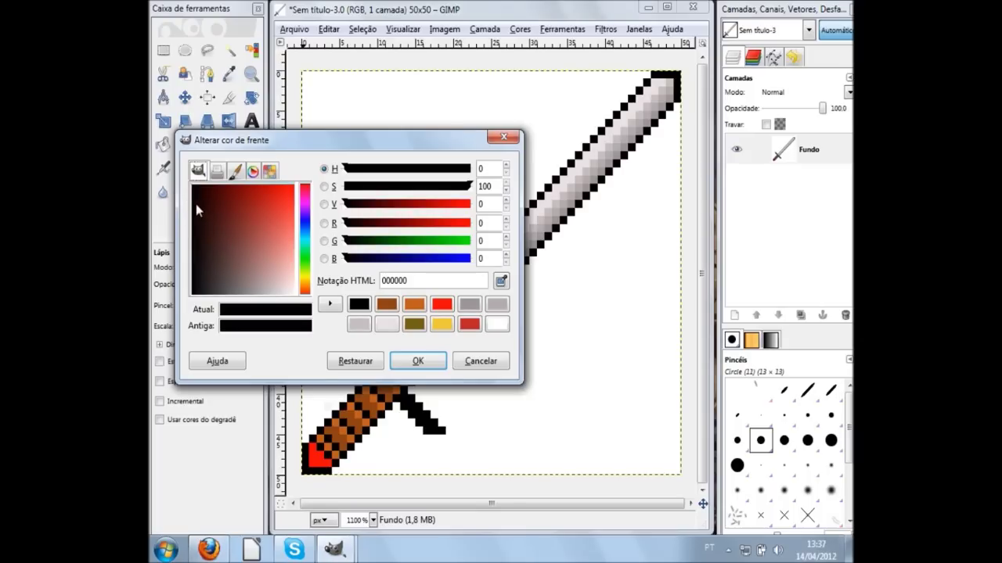
Pick a dark grey and draw shadow lines along the blade's and handle's lower edges
mouse_move(196, 189)
mouse_down()
mouse_move(203, 288)
mouse_move(193, 286)
mouse_move(211, 300)
mouse_up()
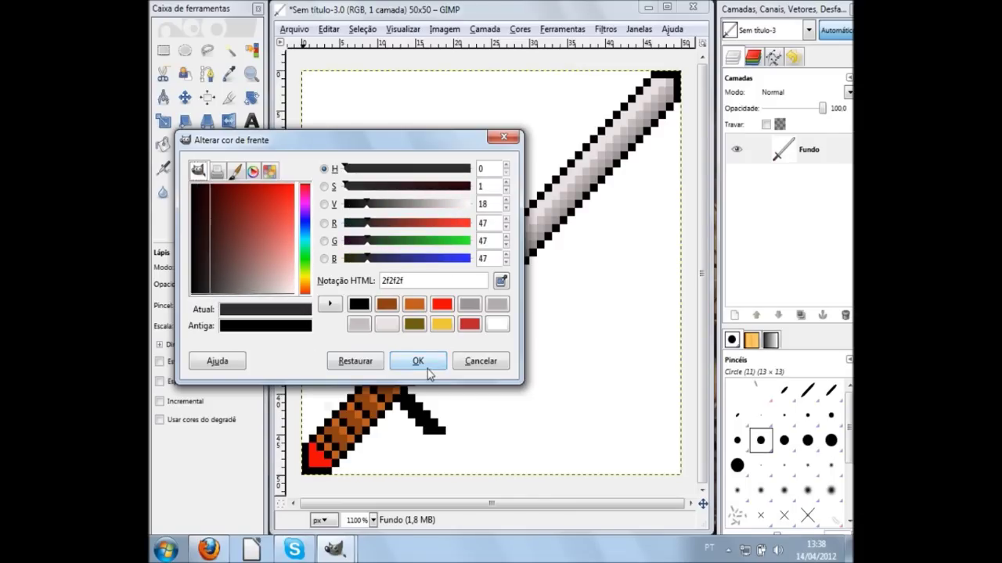
click(418, 361)
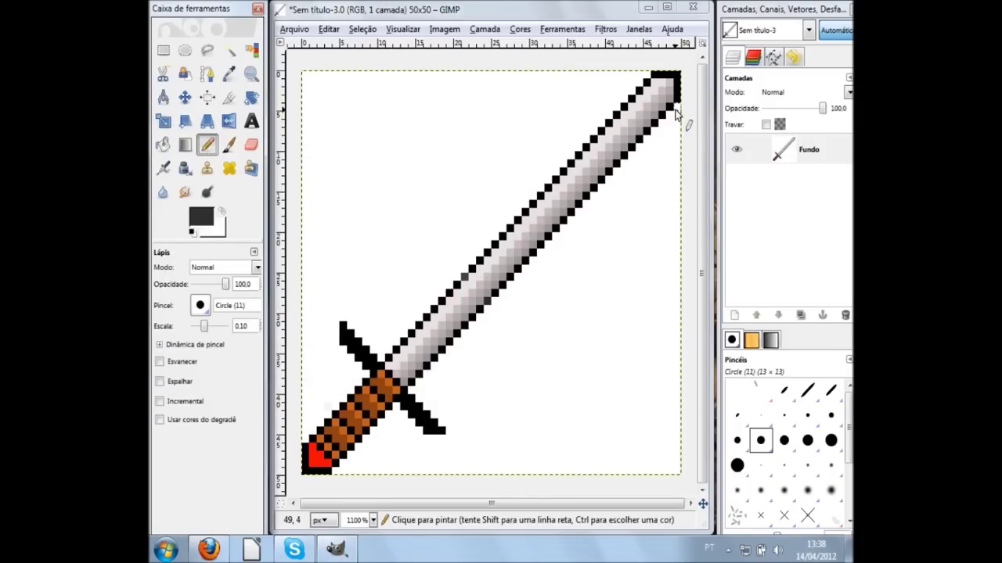
click(675, 112)
shift+click(414, 390)
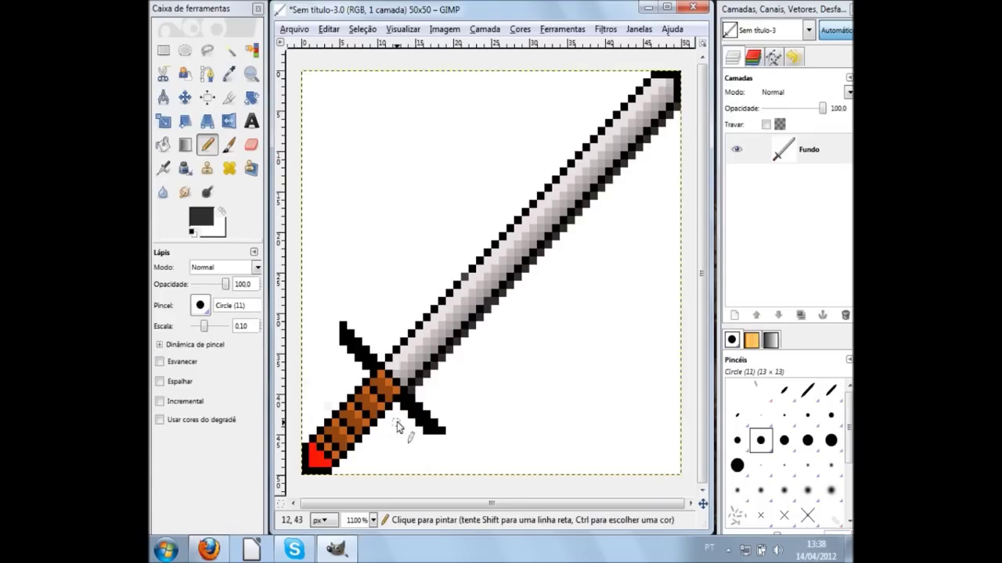
shift+click(338, 471)
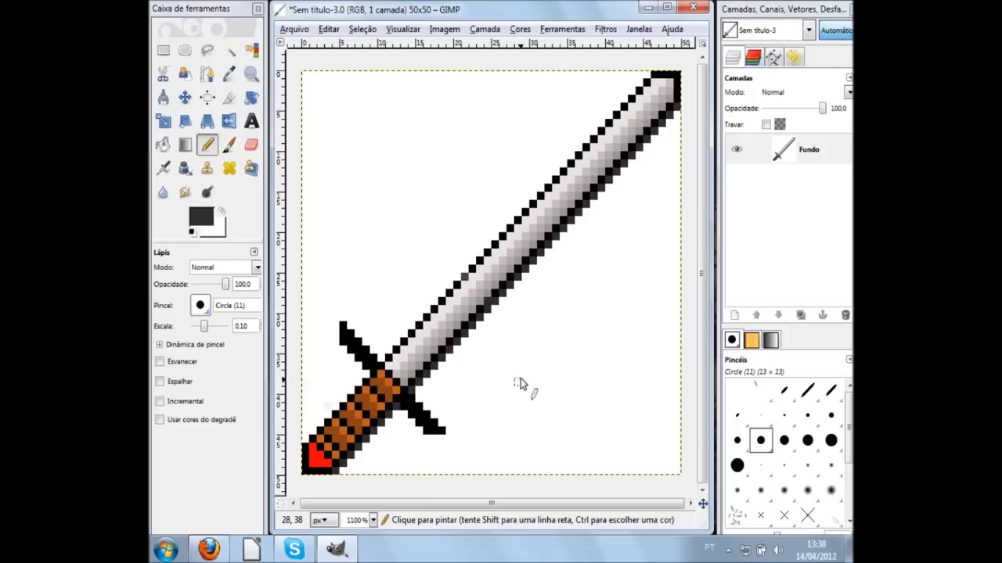
With a lighter grey, shade the blade, handle and crossguard's lower-right edges
click(207, 225)
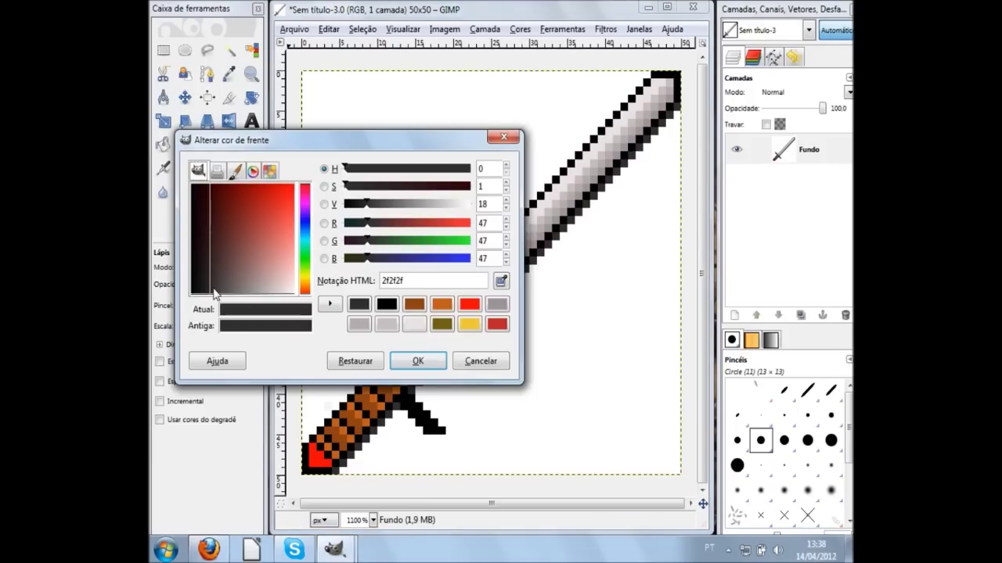
click(360, 309)
drag(212, 292, 233, 296)
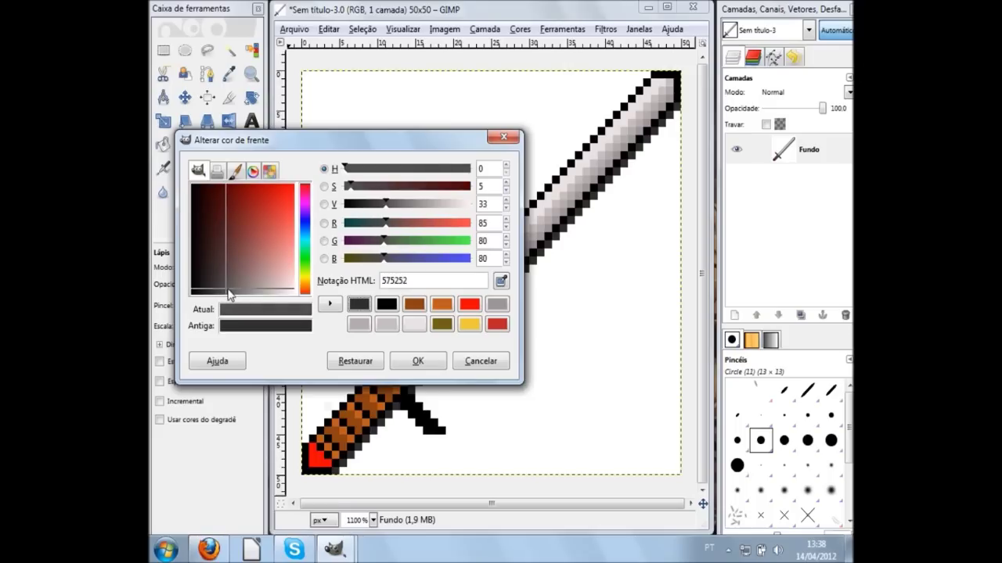
click(416, 360)
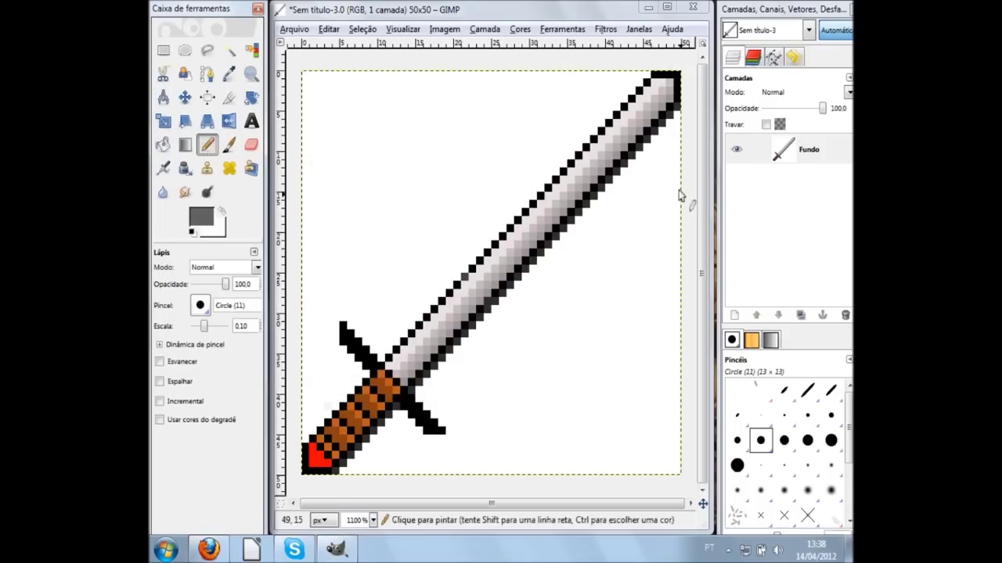
click(676, 114)
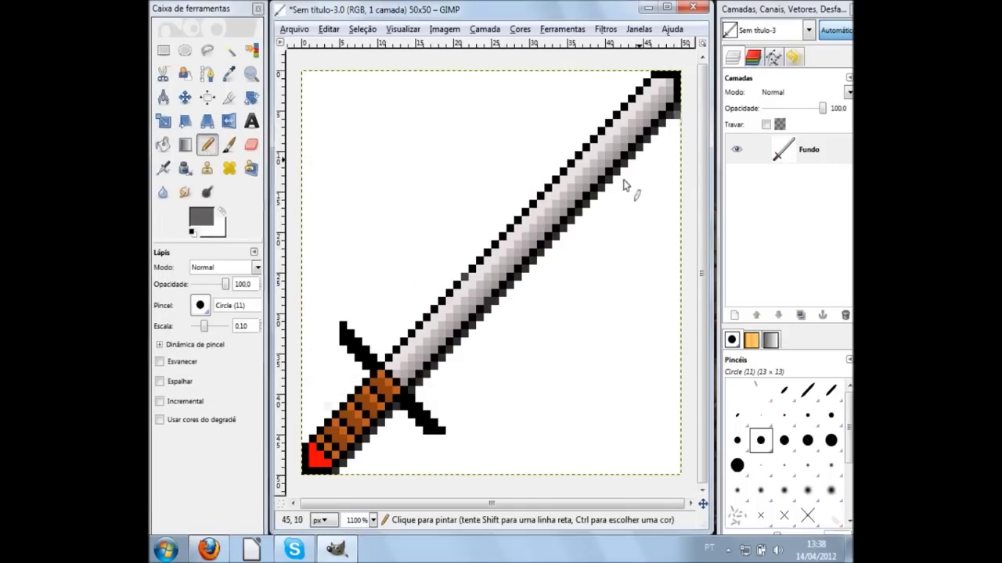
key(shift)
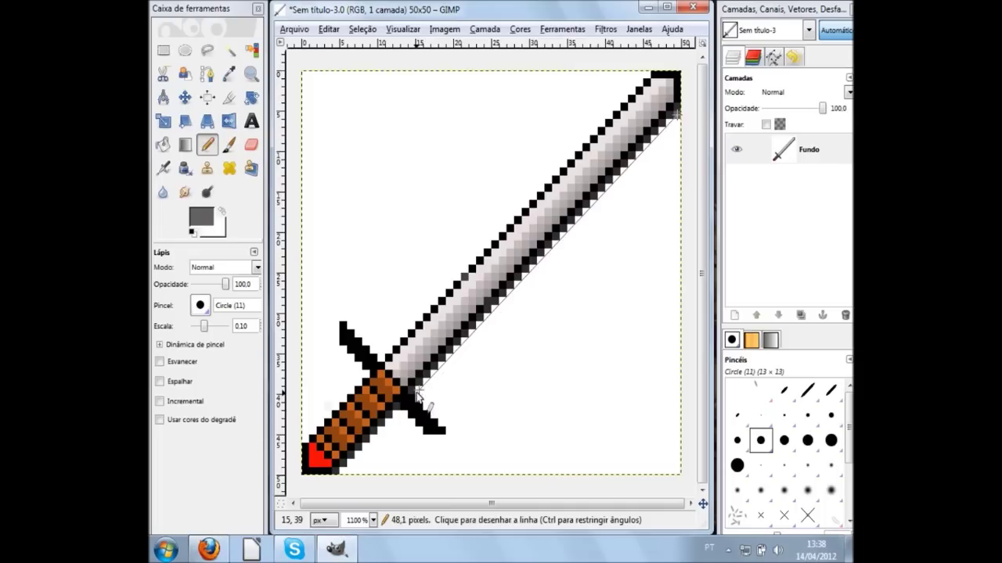
click(418, 394)
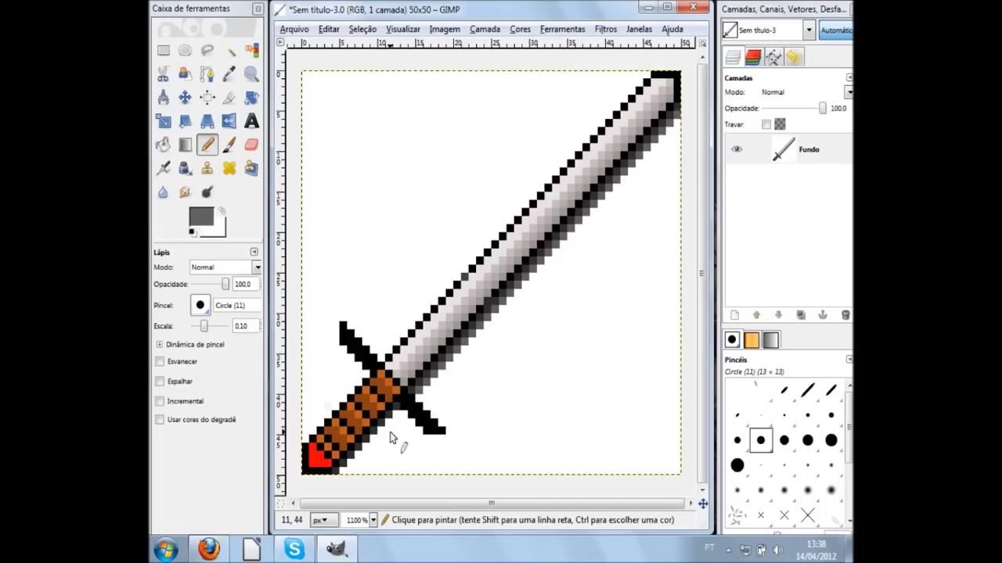
shift+click(342, 470)
drag(427, 441, 446, 437)
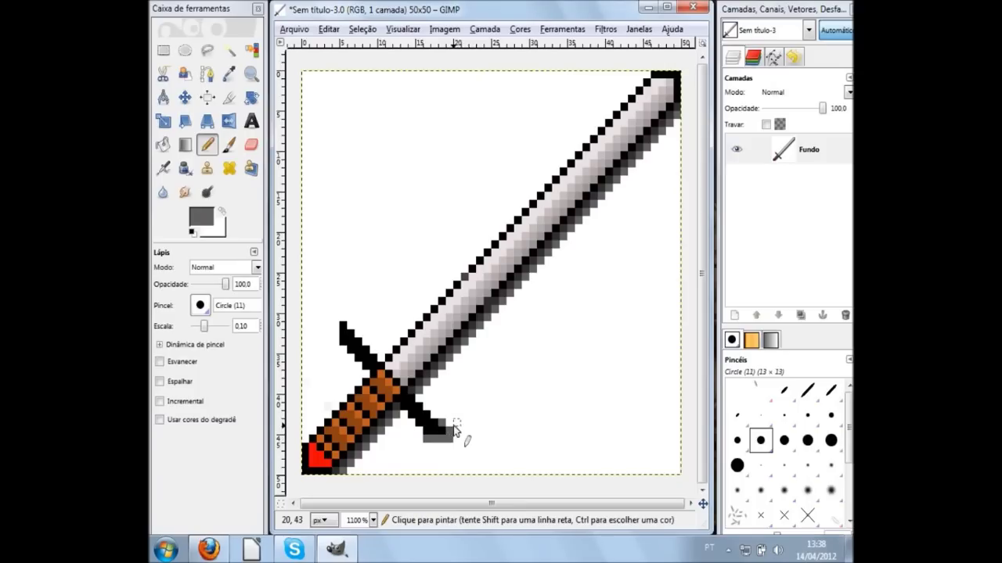
click(449, 426)
Zoom the canvas out from 1100% to about 150% to see the whole sword
ctrl+scroll(537, 389, down, 2)
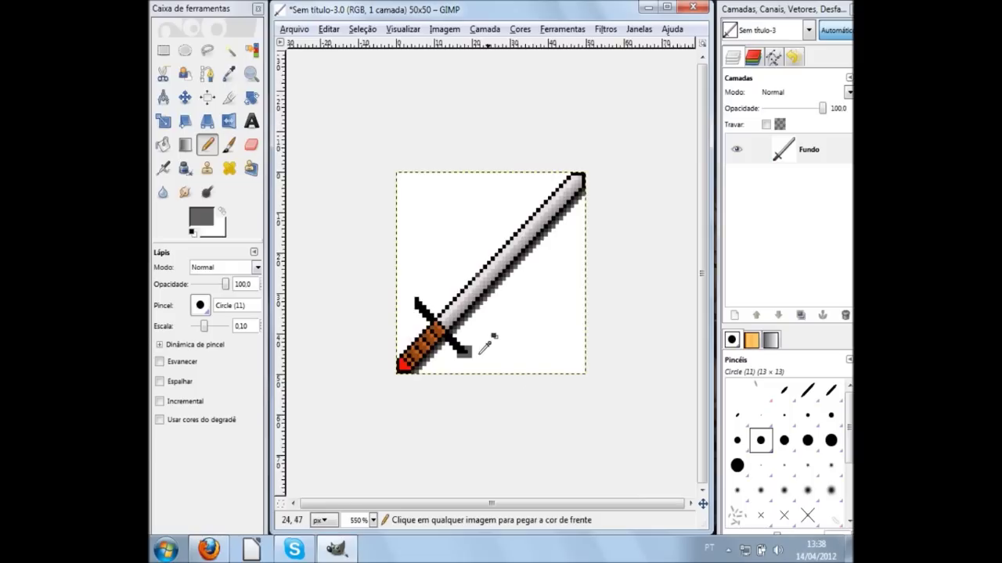
key(ctrl)
ctrl+scroll(577, 201, down, 1)
ctrl+scroll(580, 201, down, 2)
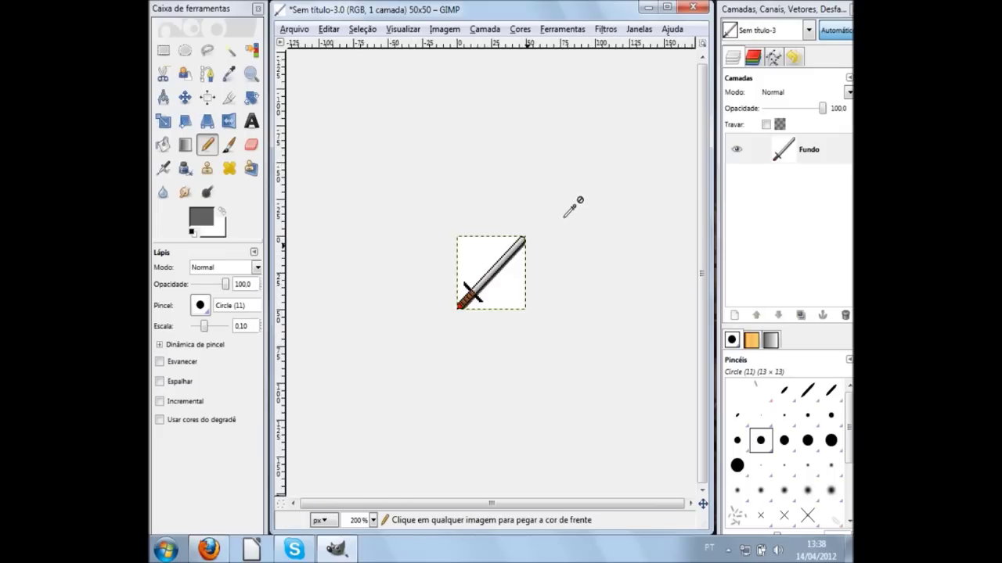
ctrl+scroll(575, 205, down, 1)
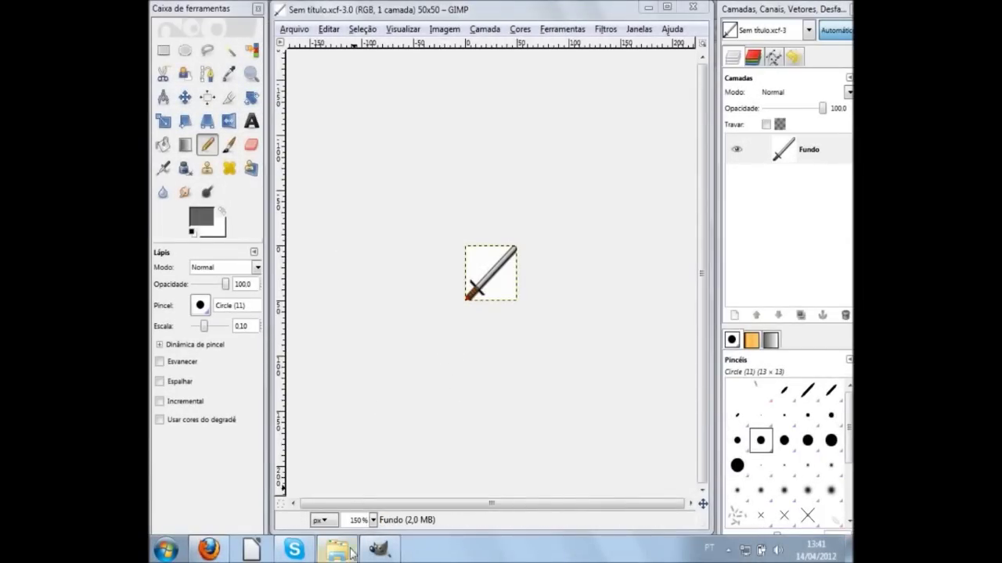
Show the Video Aula Gimp 03 folder as large icons, then return to GIMP
click(336, 550)
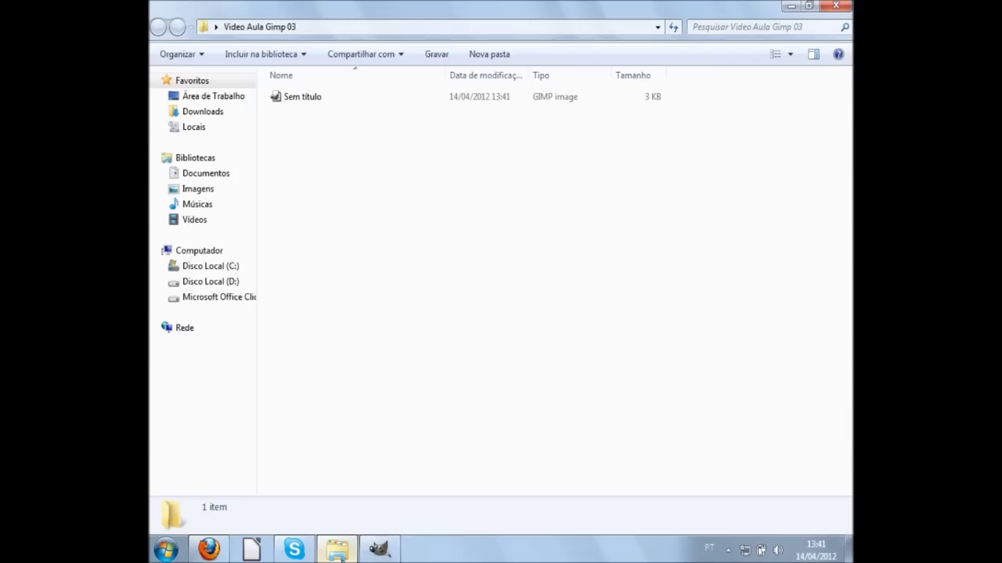
scroll(444, 251, up, 2)
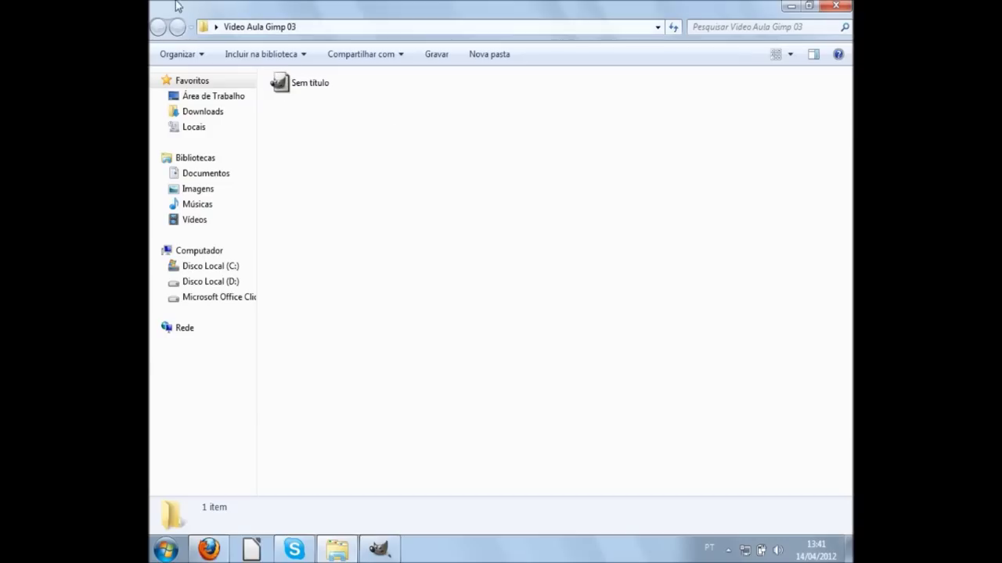
scroll(432, 175, up, 1)
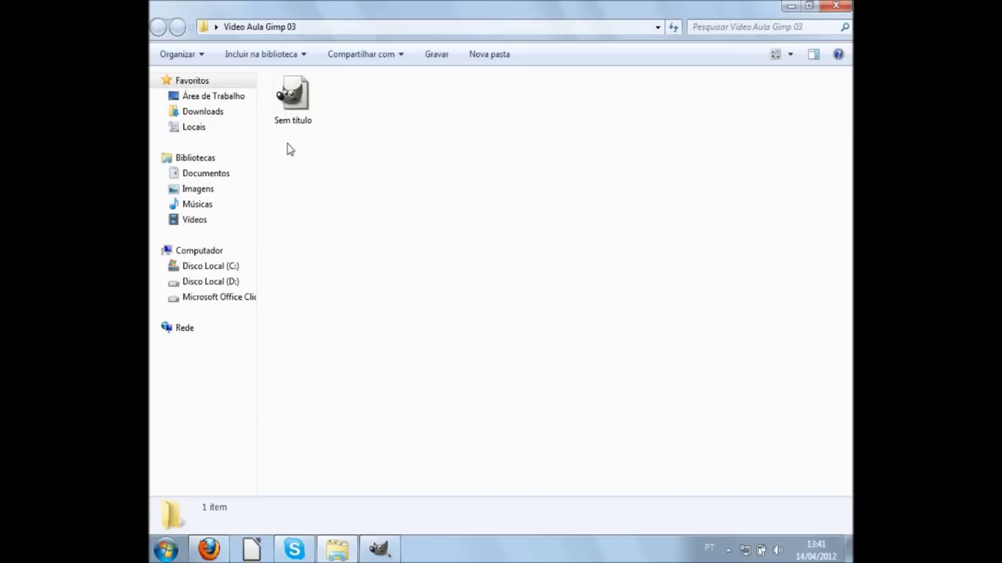
click(372, 550)
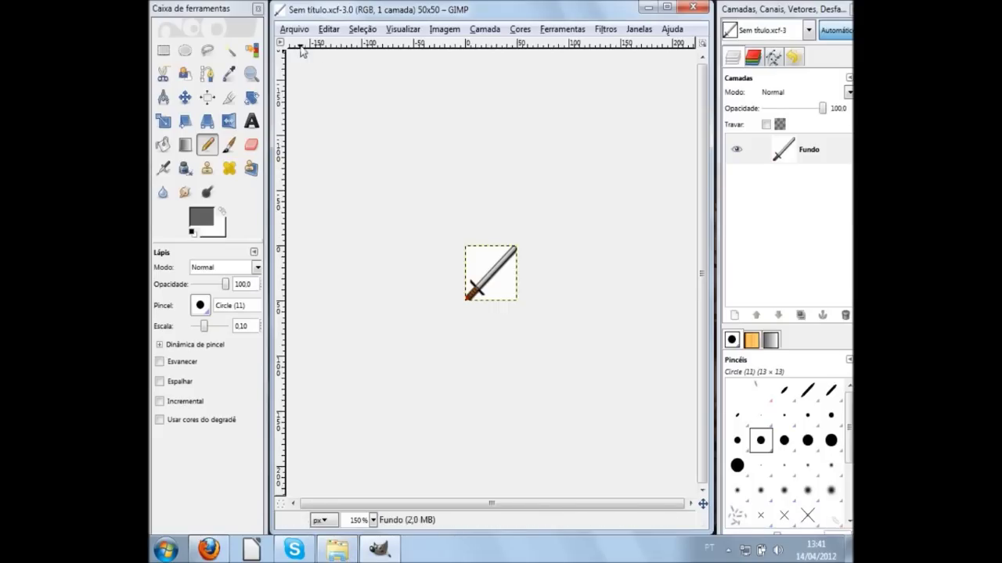
Save the sword drawing as espada.jpg with JPEG quality 100
click(300, 32)
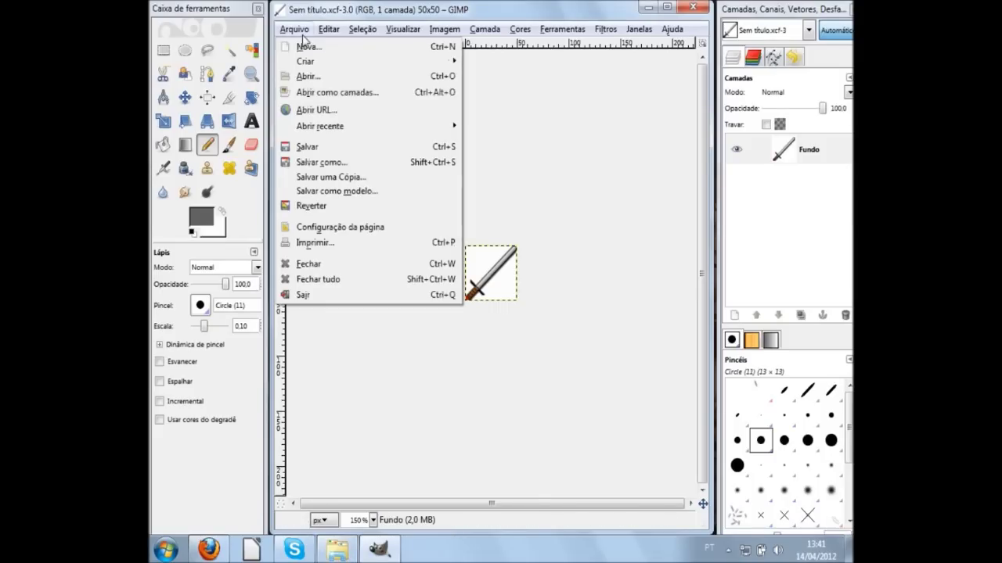
click(346, 160)
click(407, 248)
drag(444, 229, 437, 246)
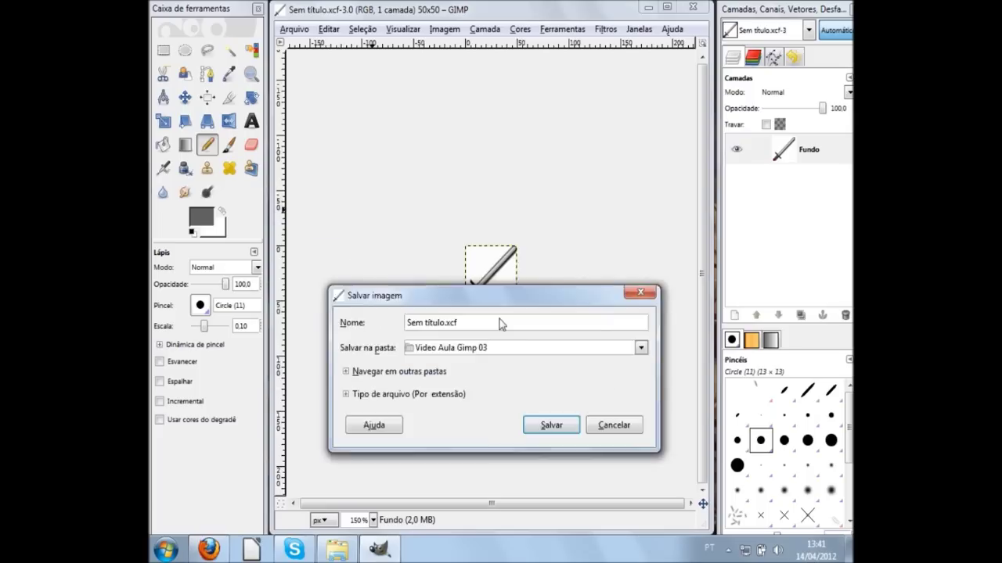
triple_click(410, 267)
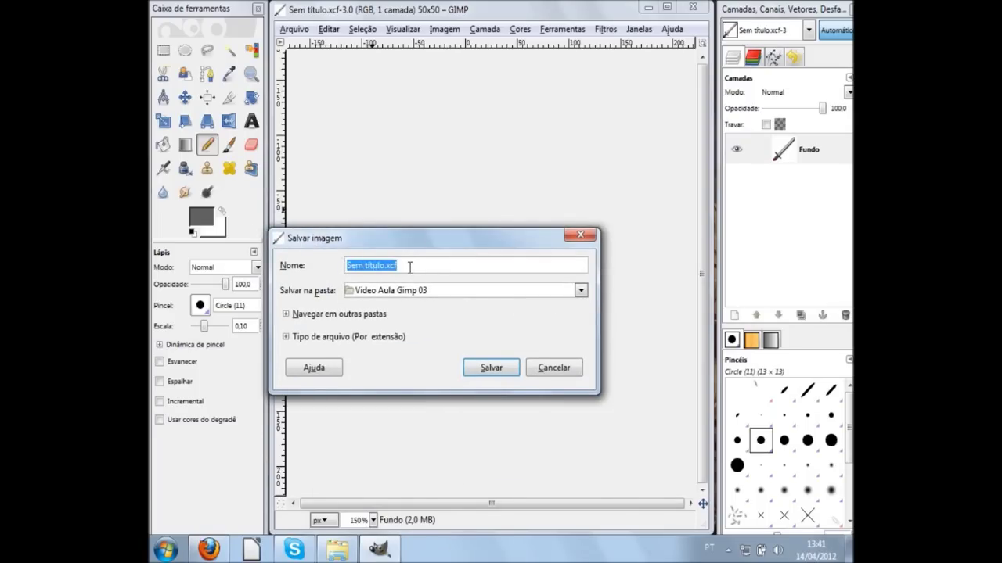
text(es)
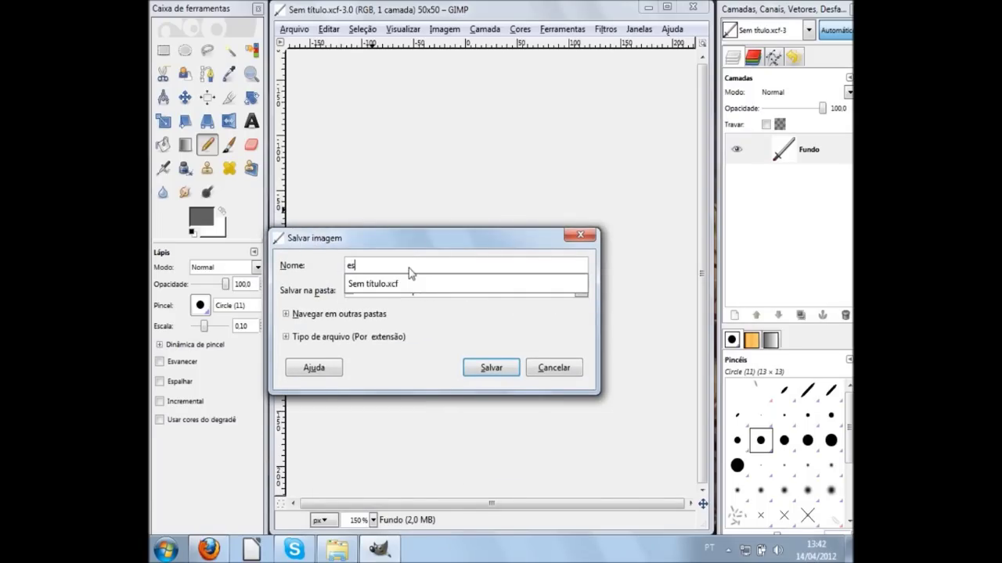
text(pada.jpg)
click(484, 375)
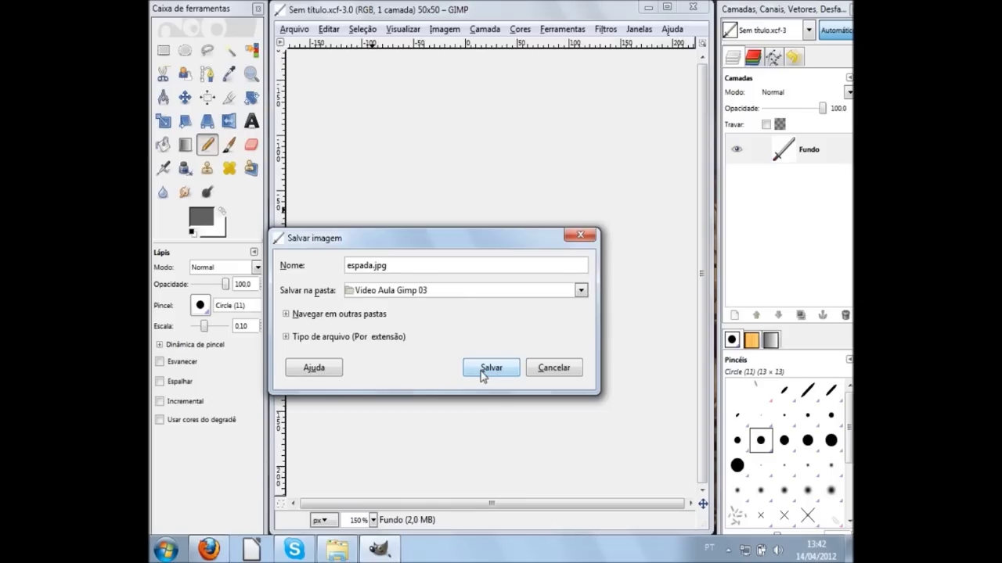
click(488, 374)
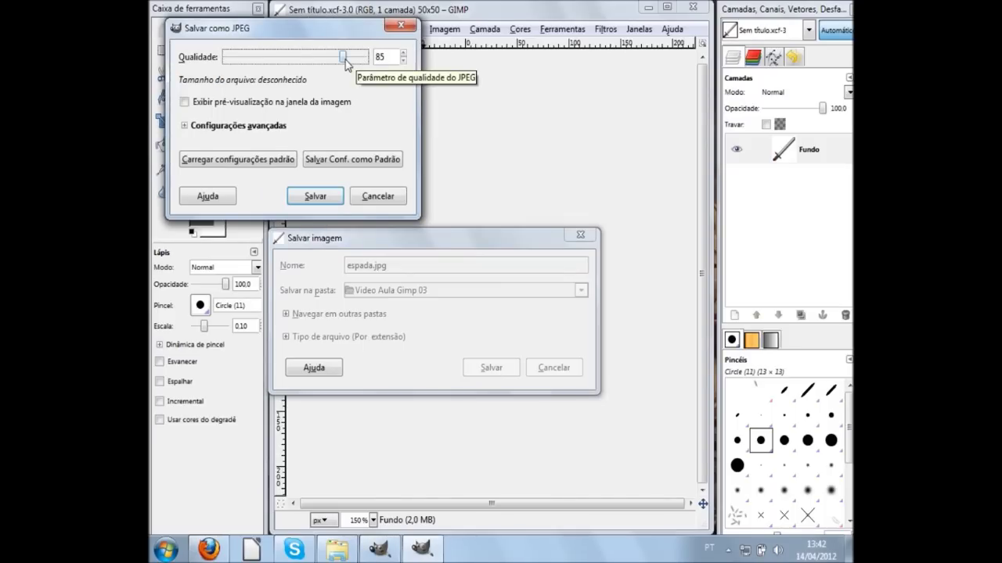
drag(342, 58, 370, 57)
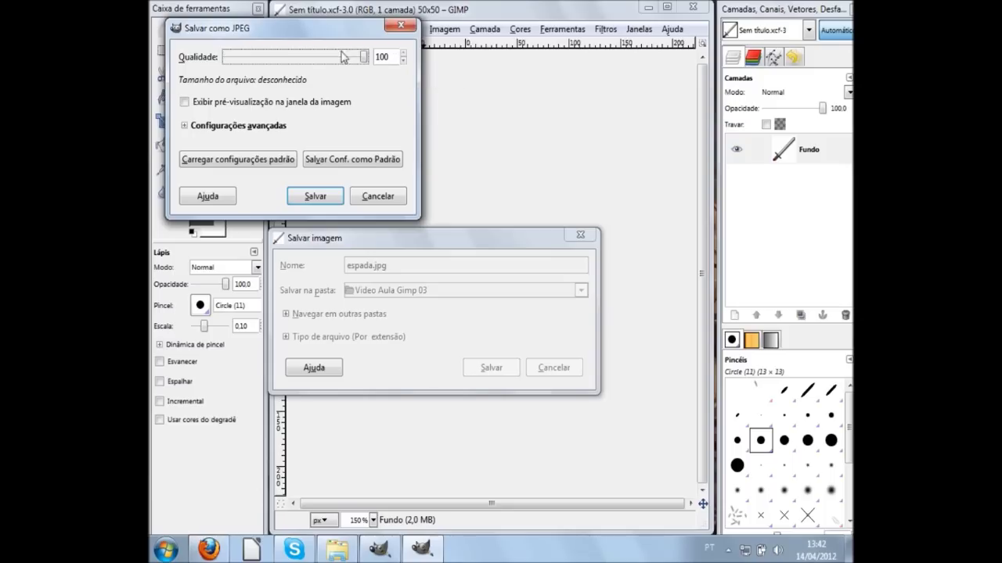
click(330, 196)
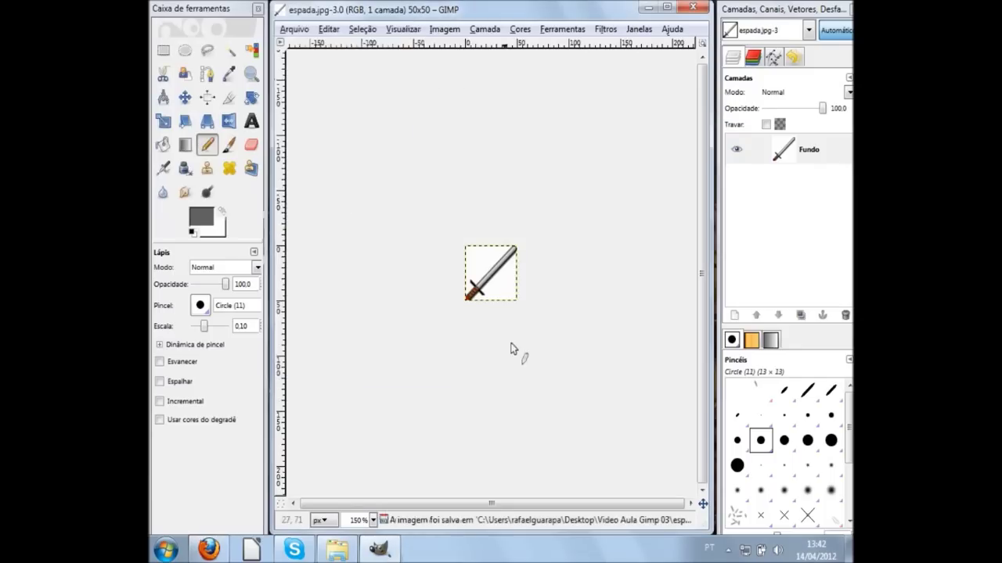
Open espada from the project folder in Photo Viewer and zoom in on its pixels
click(338, 550)
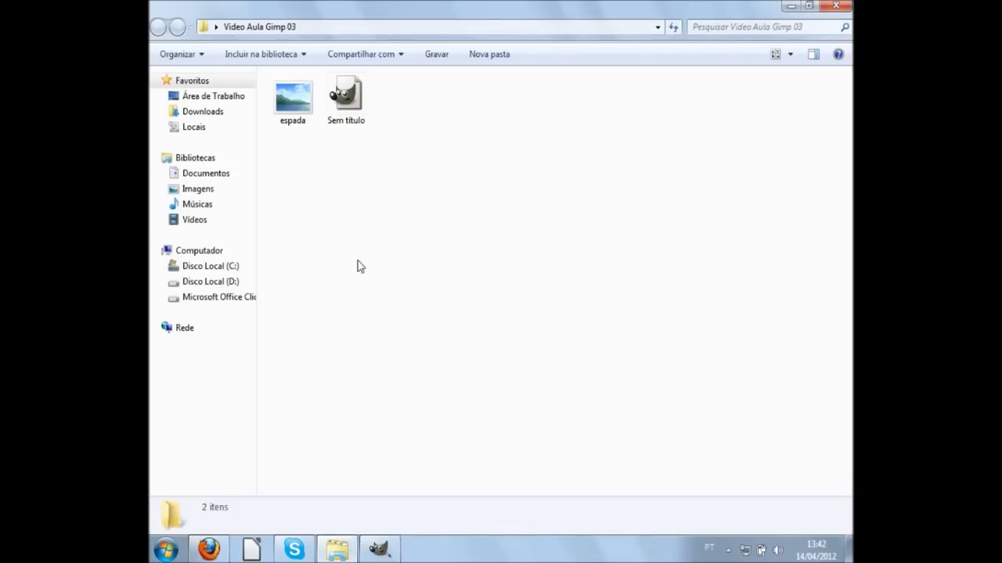
click(301, 121)
double_click(301, 121)
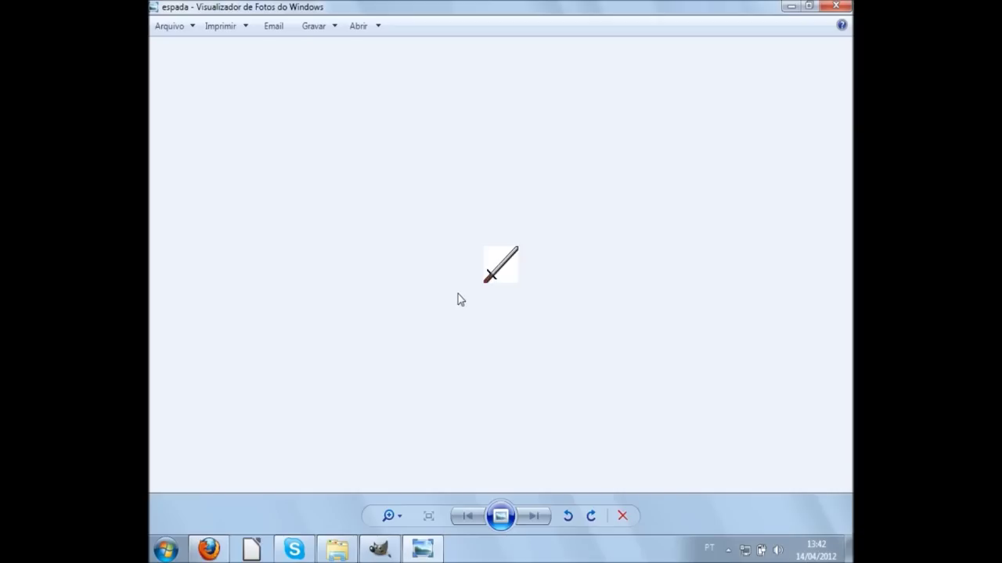
scroll(510, 283, up, 5)
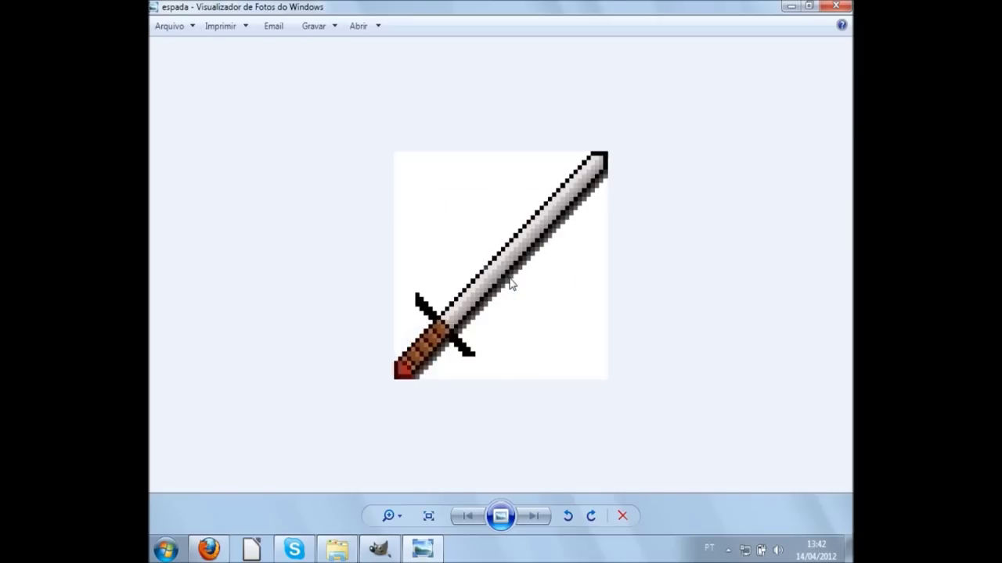
scroll(509, 284, up, 1)
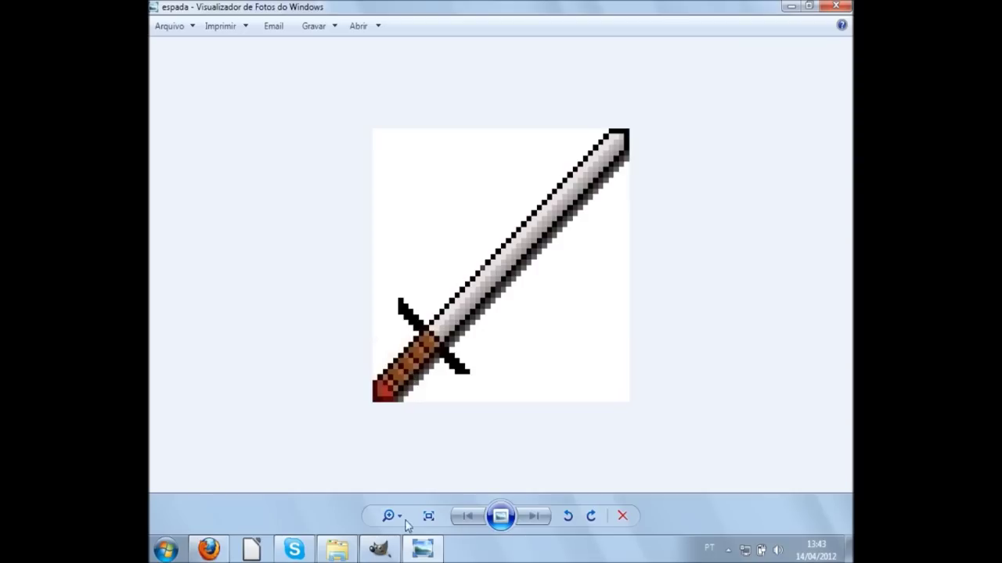
click(388, 552)
key(Delete)
scroll(506, 266, up, 3)
scroll(501, 263, up, 3)
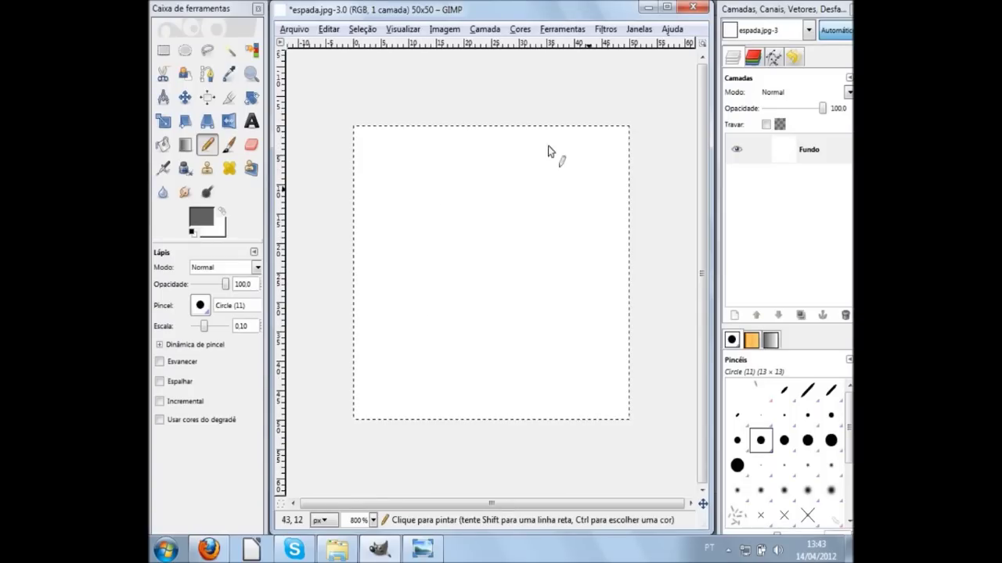
mouse_move(389, 332)
mouse_down()
mouse_move(503, 288)
mouse_move(554, 206)
mouse_up()
key(ctrl+z)
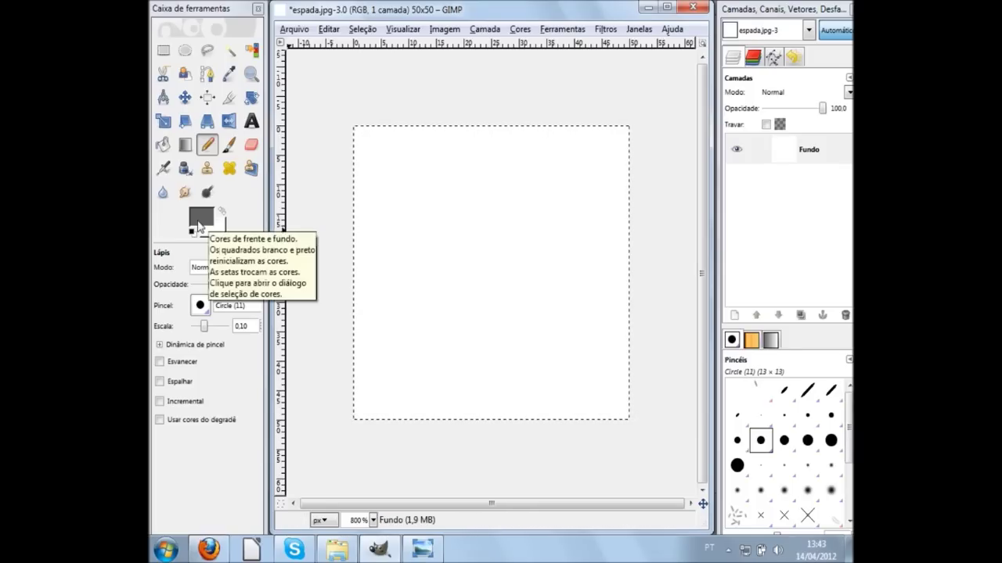
click(200, 225)
mouse_move(198, 225)
mouse_down()
mouse_move(252, 245)
mouse_move(270, 213)
mouse_move(195, 215)
mouse_move(250, 284)
mouse_move(262, 237)
mouse_move(206, 223)
mouse_up()
click(479, 362)
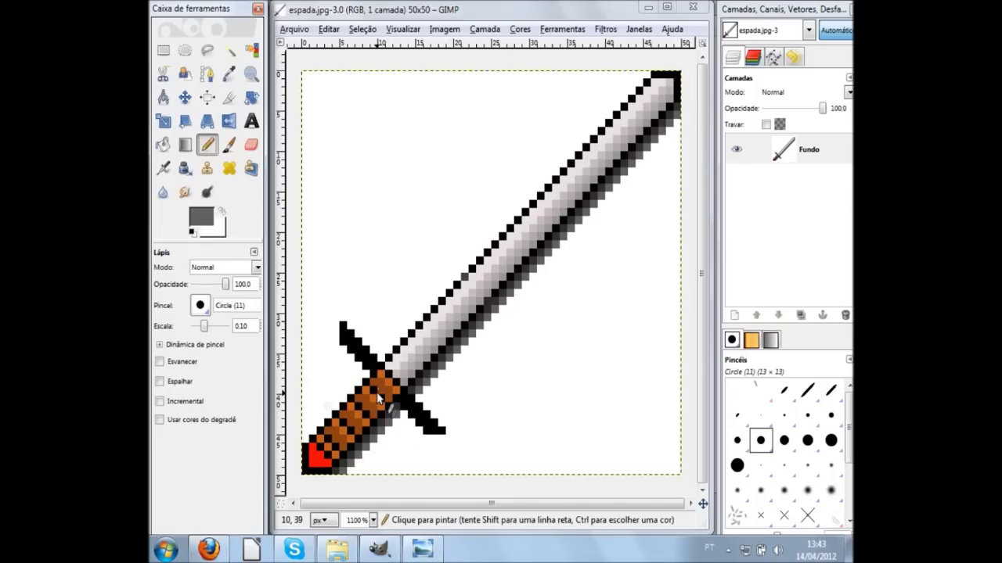
scroll(360, 418, up, 3)
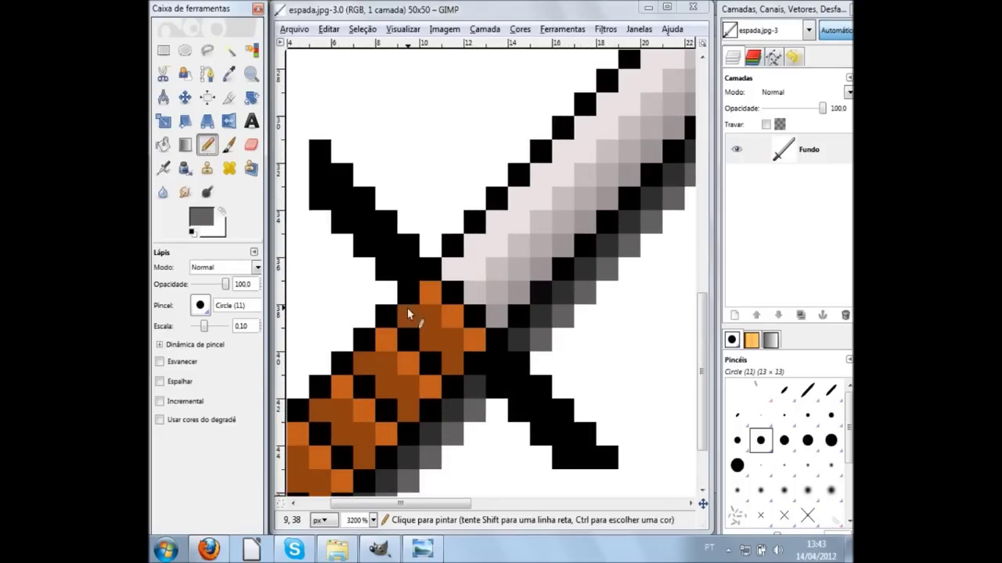
scroll(457, 354, down, 2)
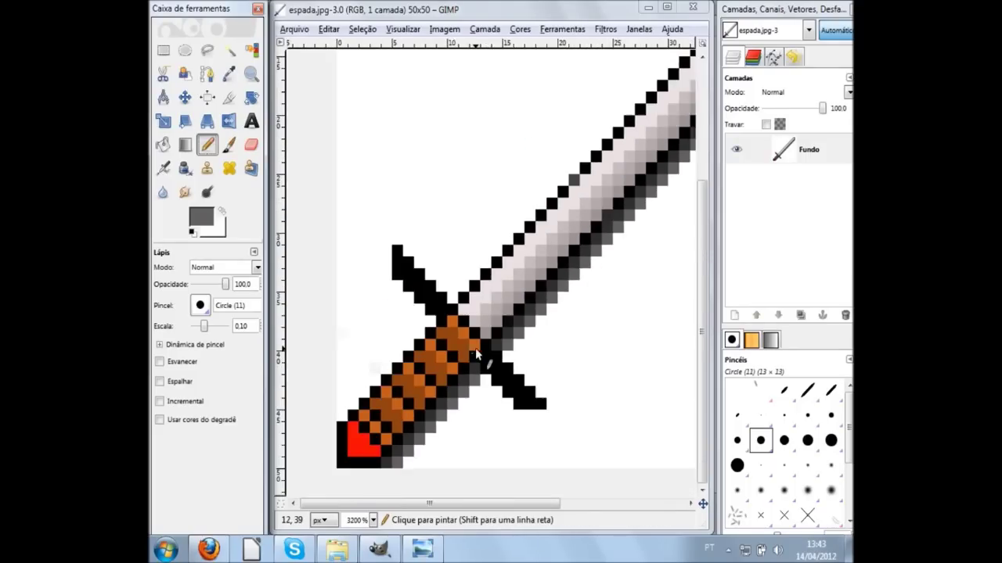
scroll(476, 335, down, 3)
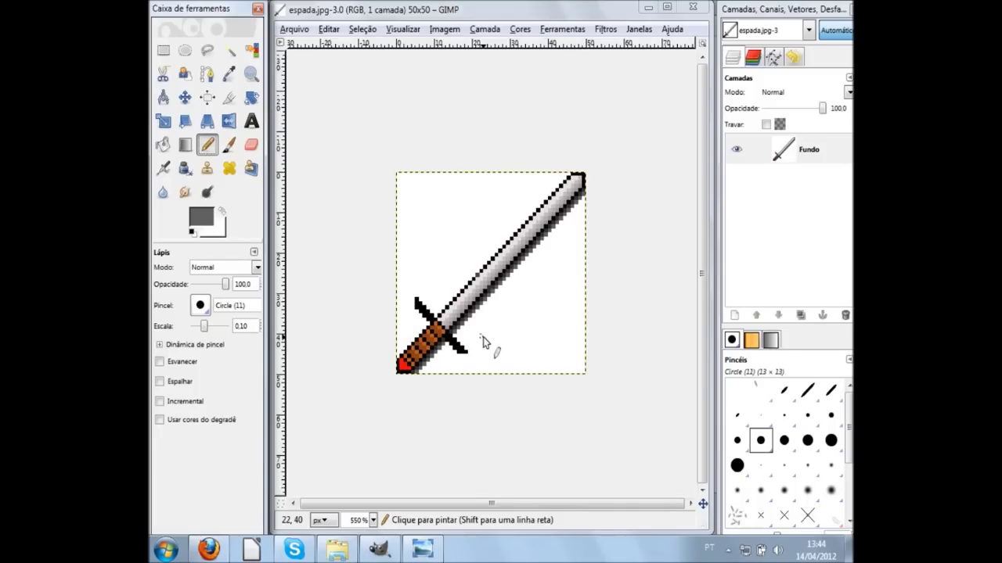
Switch from the espada preview back to the sword drawing in GIMP
click(423, 549)
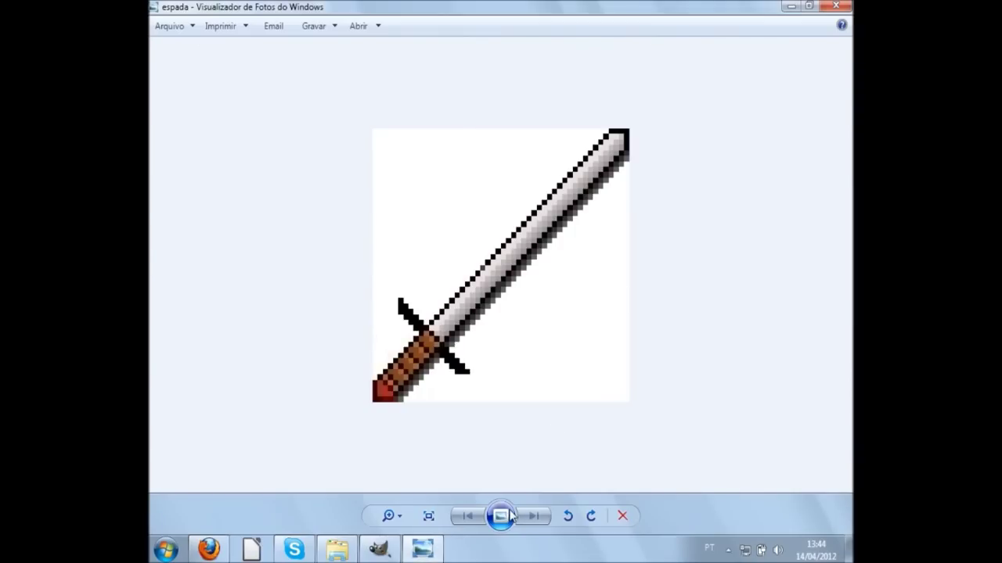
click(379, 550)
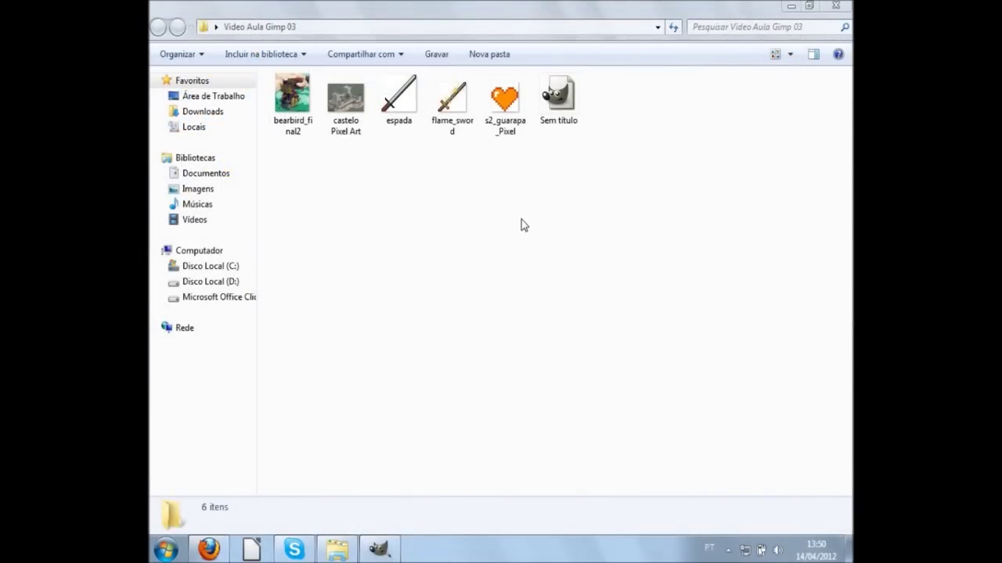
Open the flame_sword example in Photo Viewer and zoom around it
click(466, 114)
click(522, 131)
click(454, 126)
double_click(454, 123)
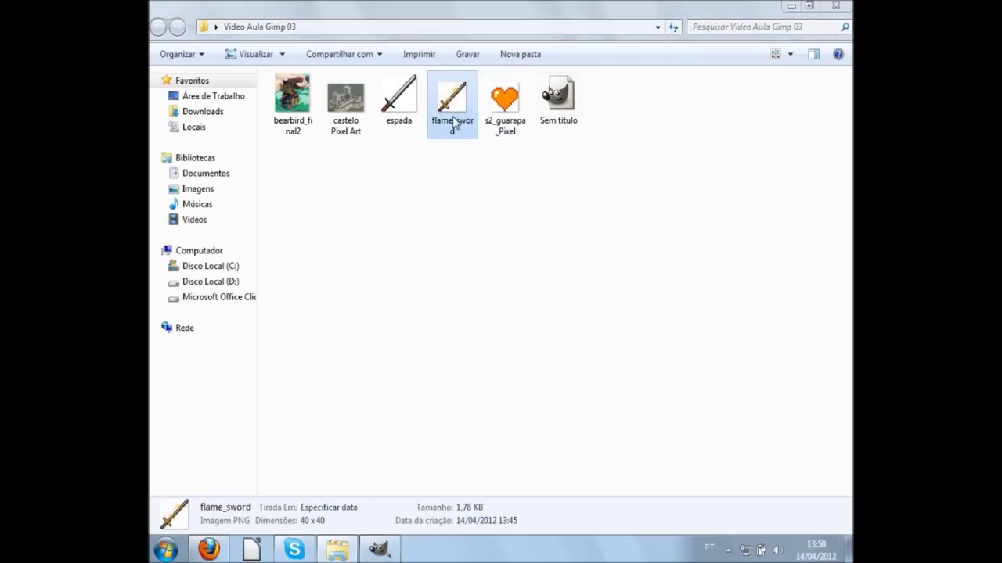
scroll(501, 289, up, 3)
scroll(493, 285, up, 2)
scroll(501, 294, down, 2)
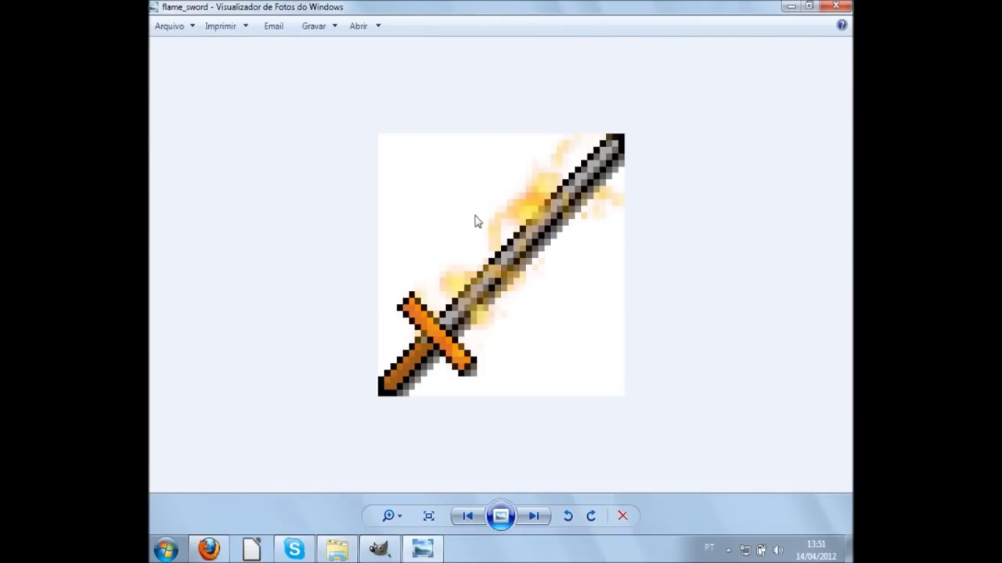
View the next example, the pixel heart, zoomed in, then return to GIMP
click(533, 516)
scroll(540, 298, up, 2)
scroll(517, 311, up, 1)
scroll(517, 311, up, 2)
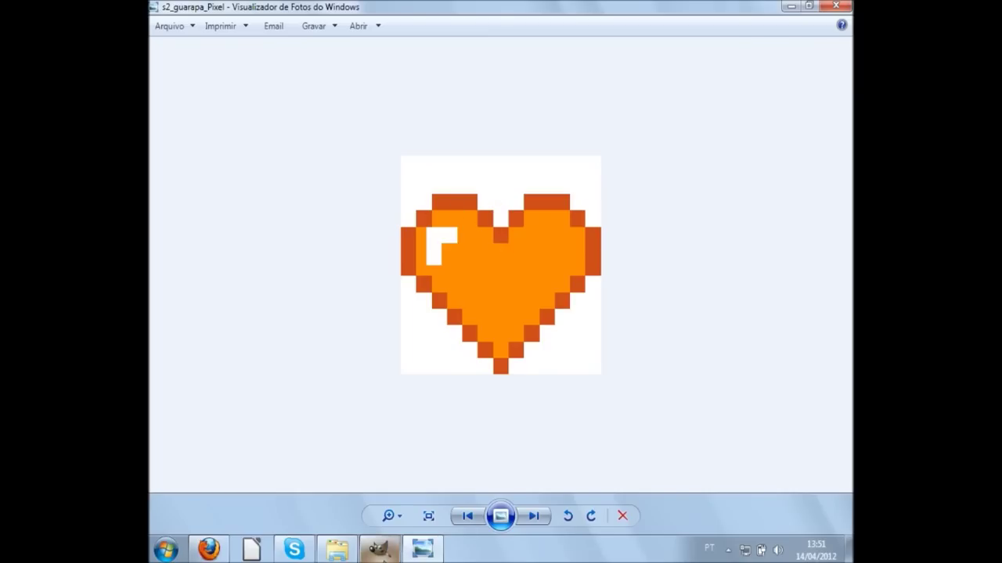
click(382, 552)
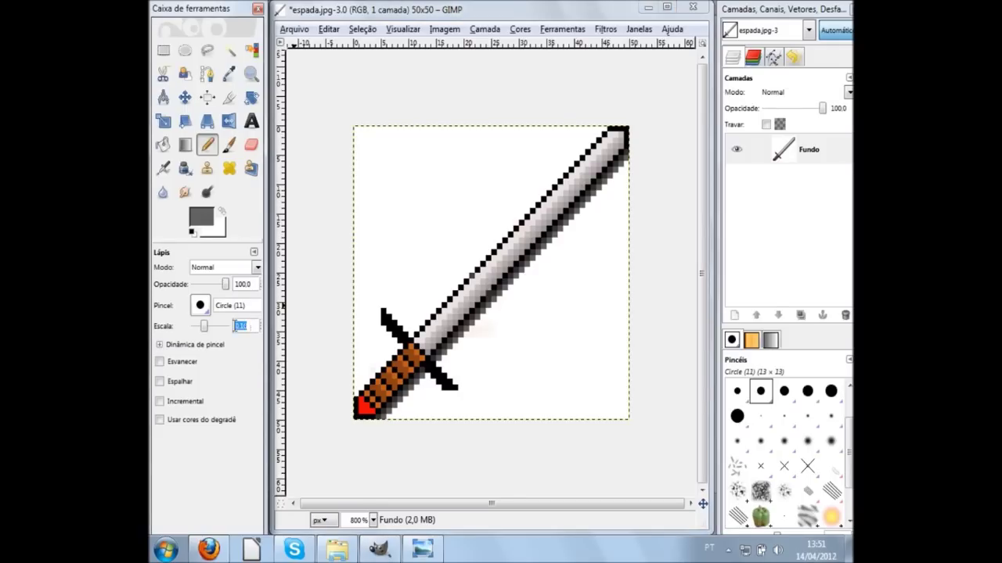
Set the pencil scale to 0,25 and test it with a few pixels, undoing them afterwards
text(0,25)
key(Return)
click(389, 246)
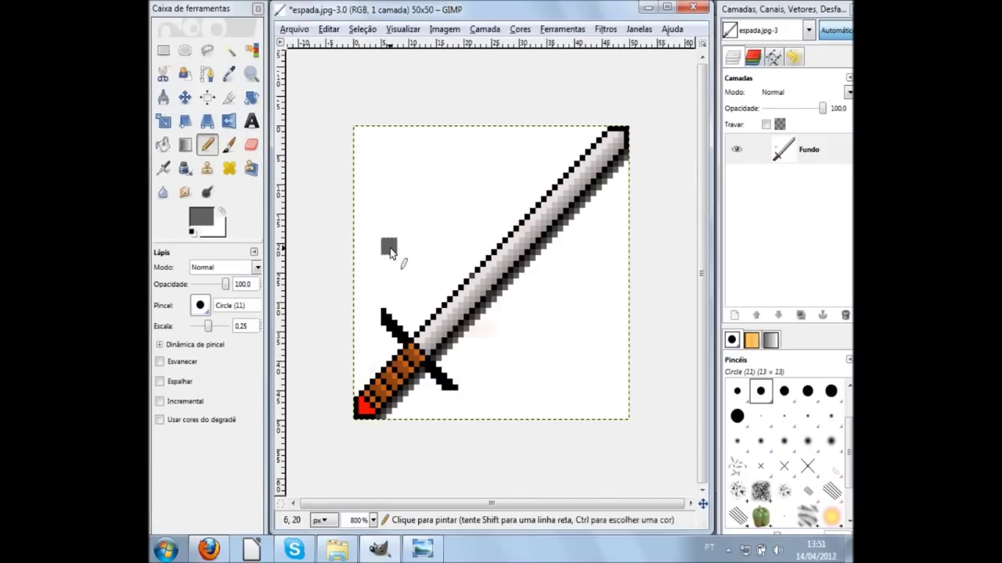
click(405, 228)
click(421, 224)
key(ctrl+z)
key(ctrl+z)
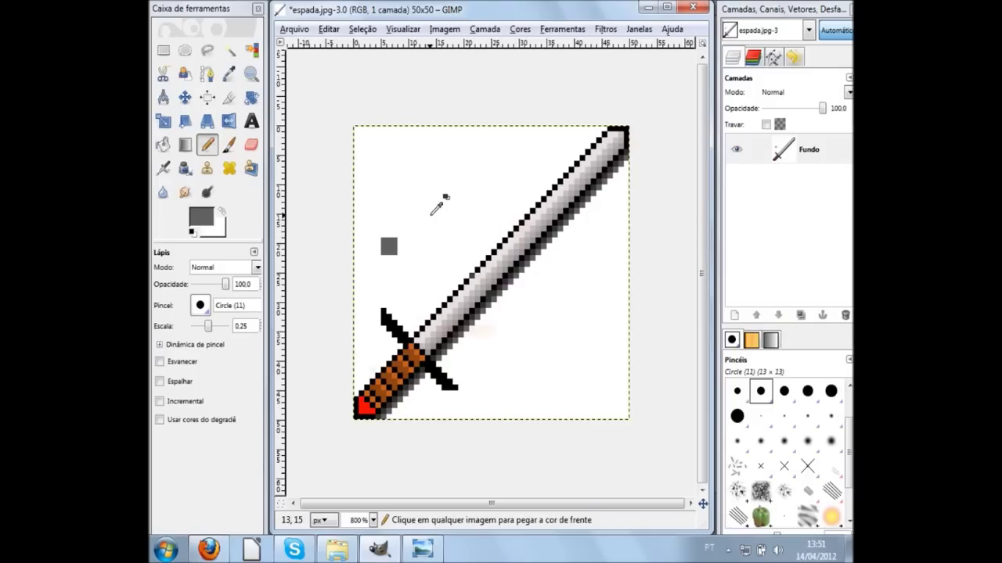
key(ctrl+z)
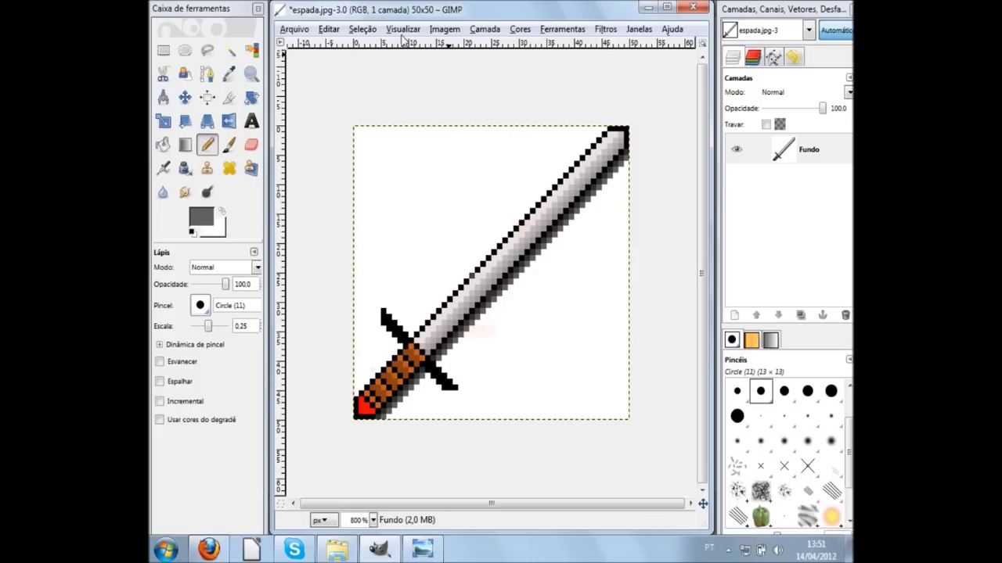
Turn the canvas grid (Exibir grade) on, then switch it off again
click(402, 31)
click(468, 228)
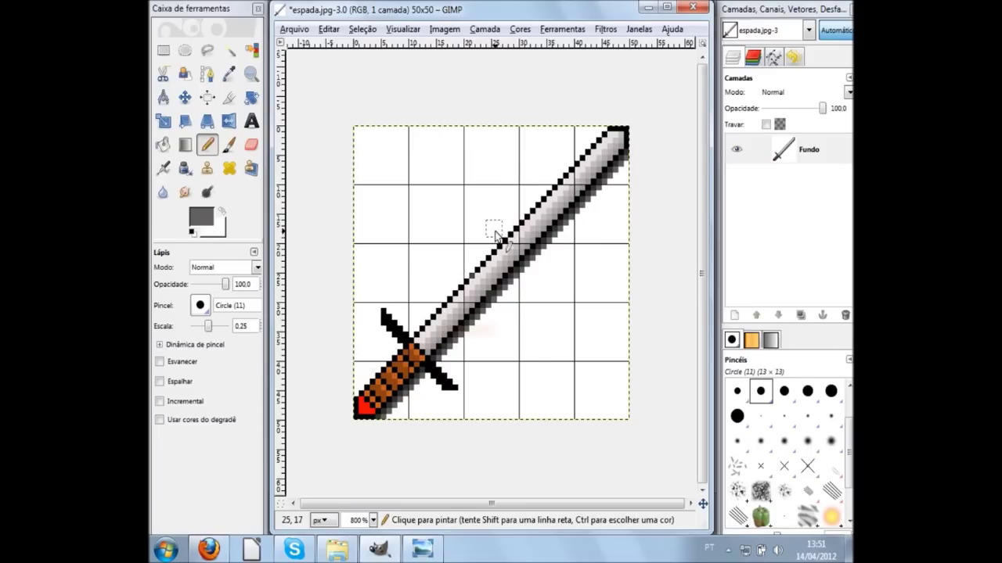
click(408, 31)
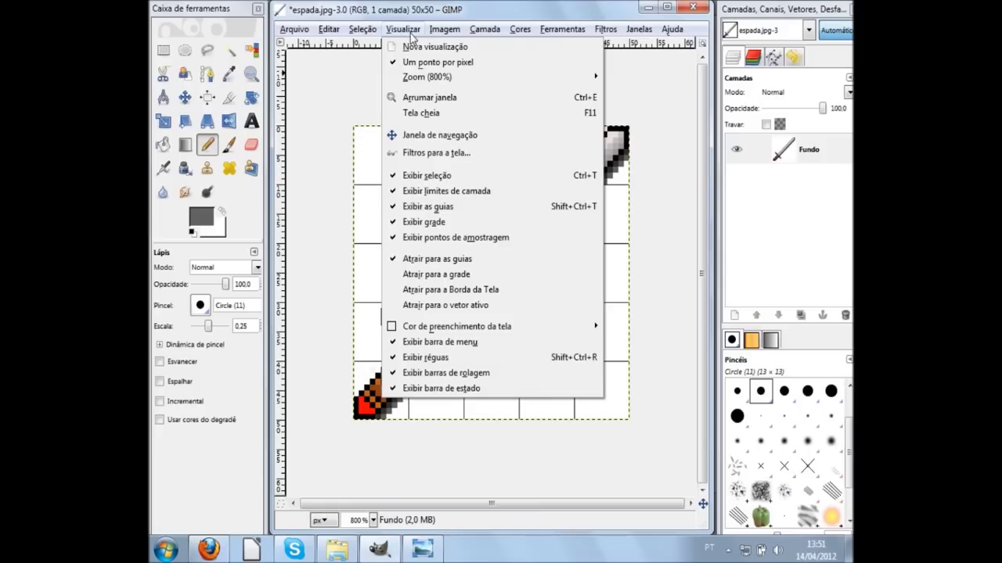
click(437, 223)
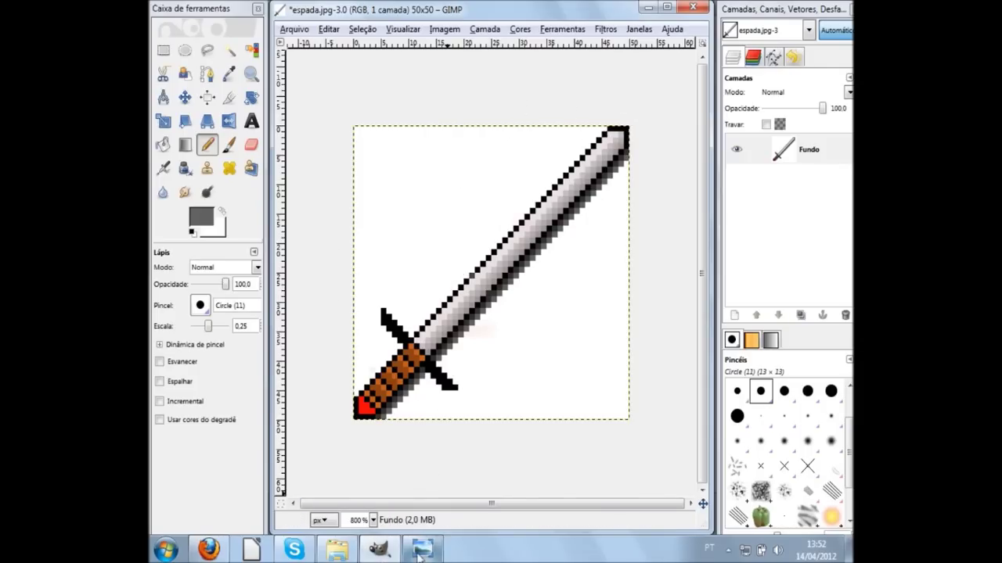
Step back in Photo Viewer to castelo Pixel Art and zoom in closely
mouse_move(422, 550)
click(422, 462)
click(467, 516)
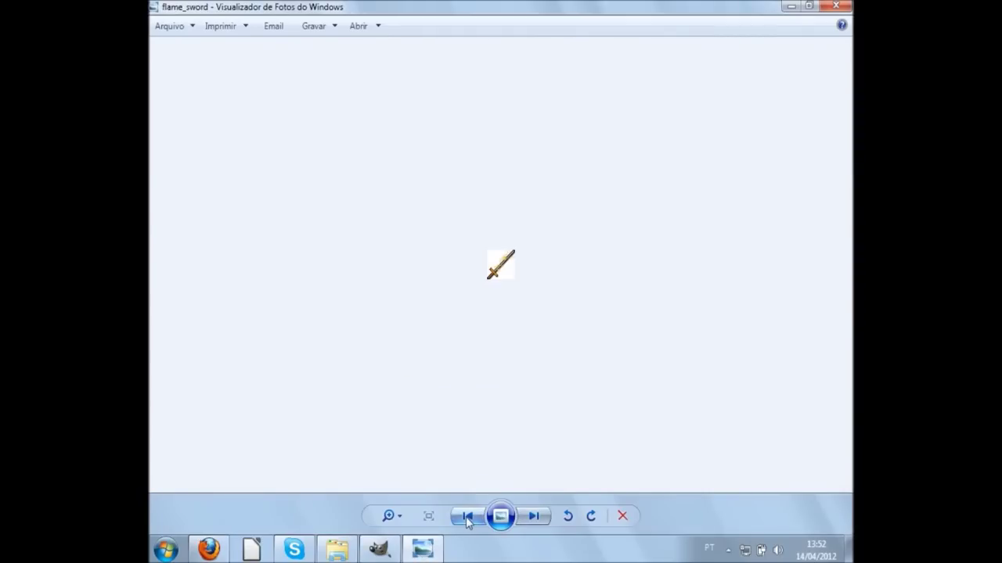
click(467, 518)
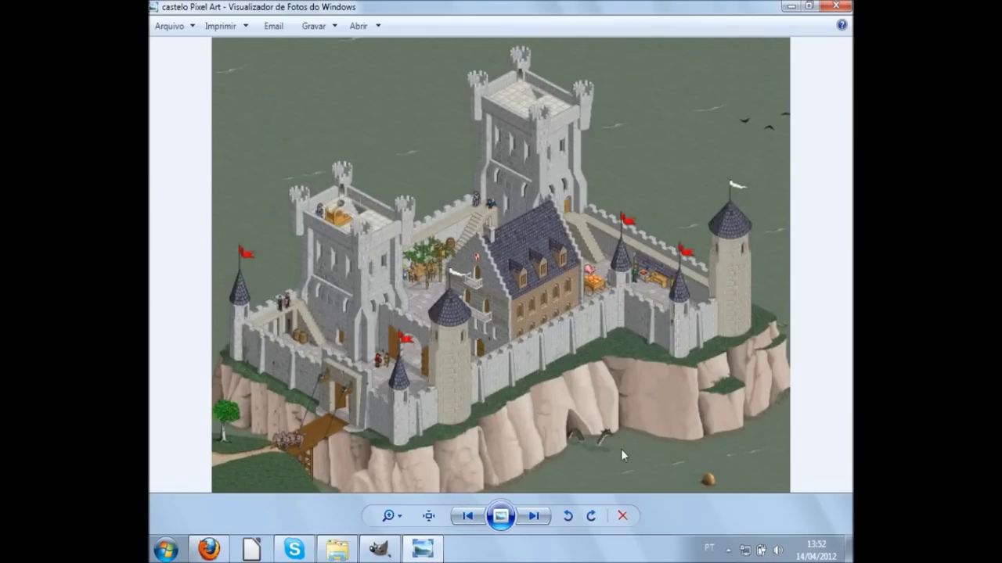
scroll(628, 403, up, 2)
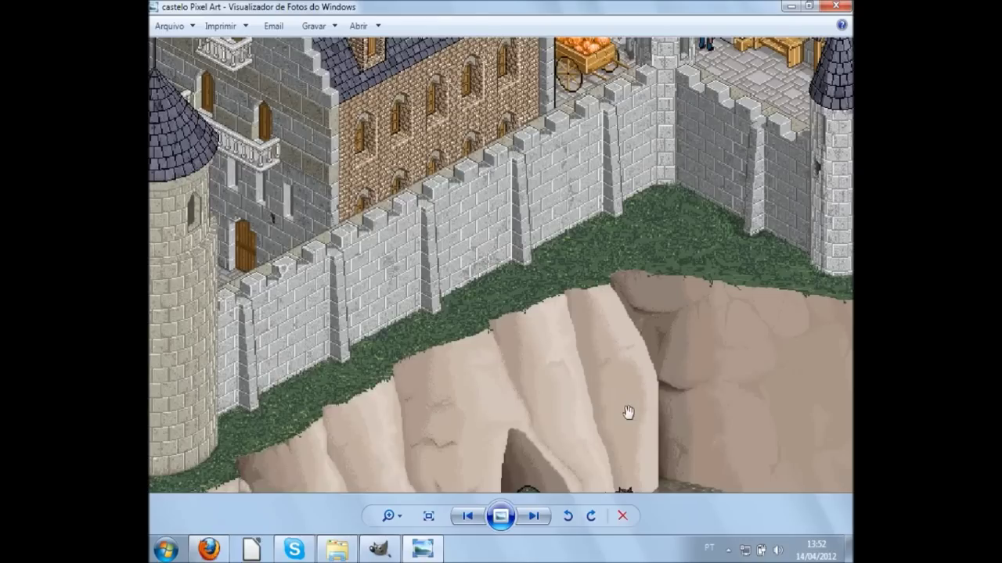
scroll(574, 193, up, 2)
scroll(544, 368, up, 1)
scroll(537, 349, up, 1)
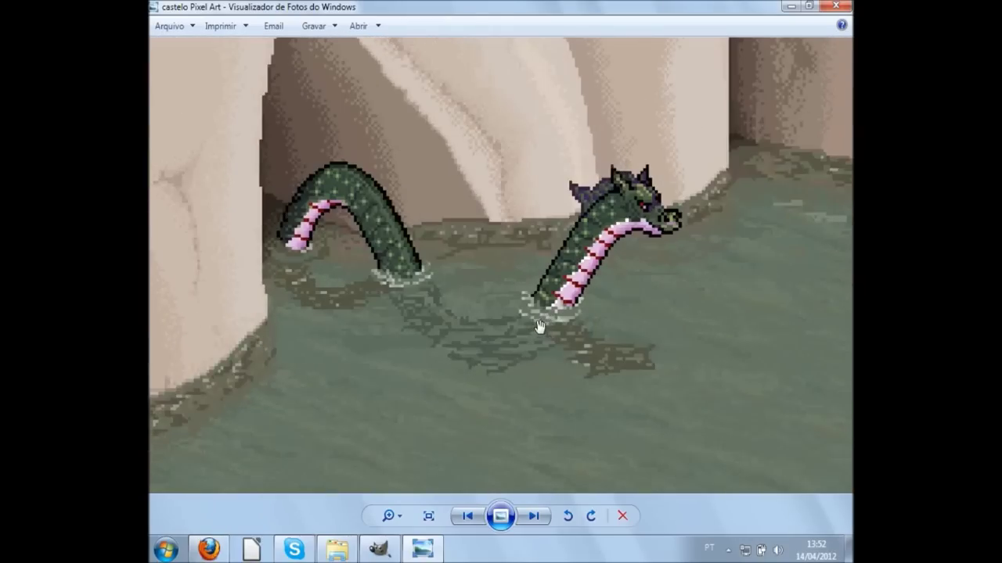
scroll(548, 325, up, 1)
scroll(670, 219, up, 1)
scroll(618, 280, up, 1)
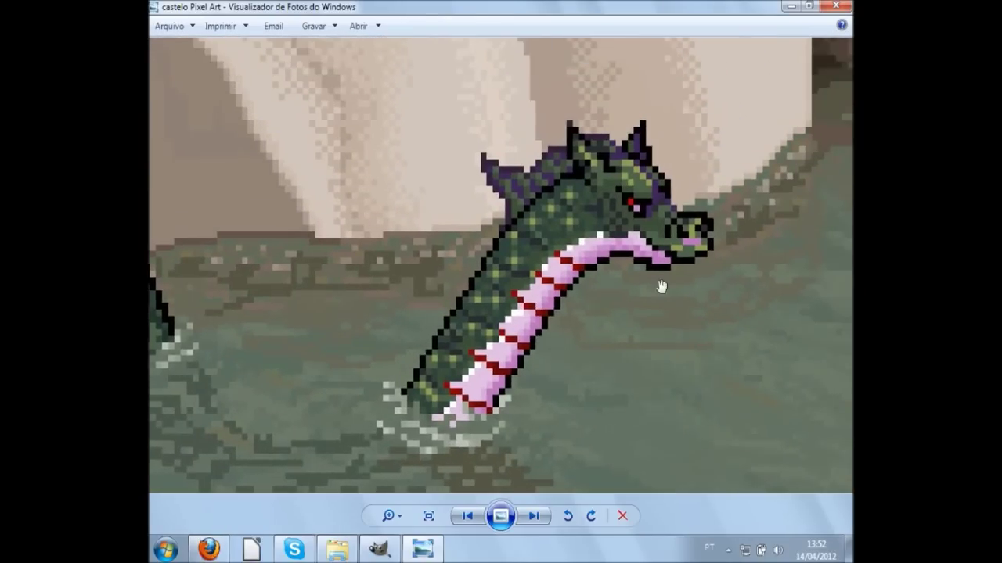
scroll(665, 284, up, 1)
scroll(667, 287, up, 1)
scroll(606, 295, down, 1)
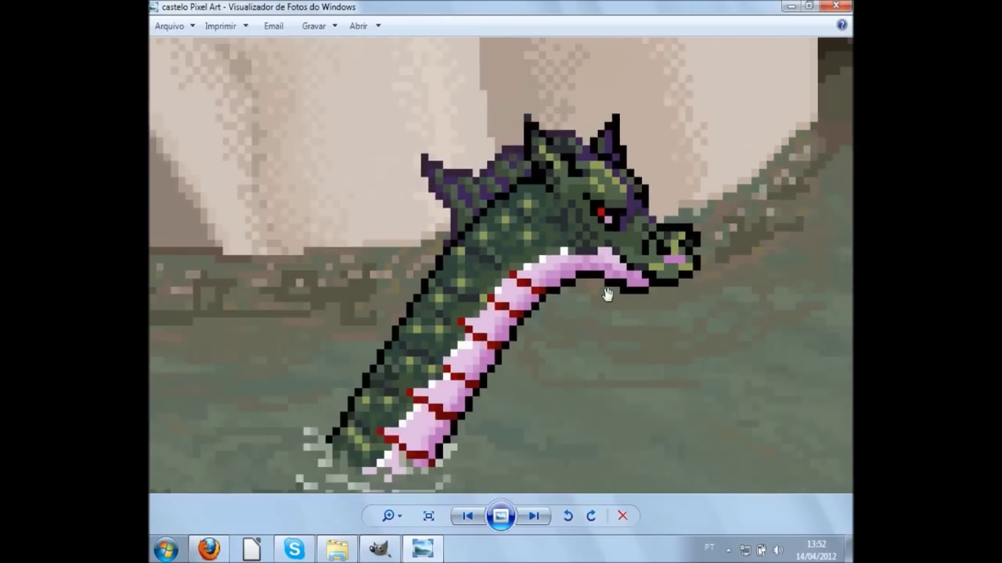
scroll(607, 296, down, 1)
scroll(590, 311, down, 2)
scroll(566, 331, down, 1)
scroll(560, 352, up, 2)
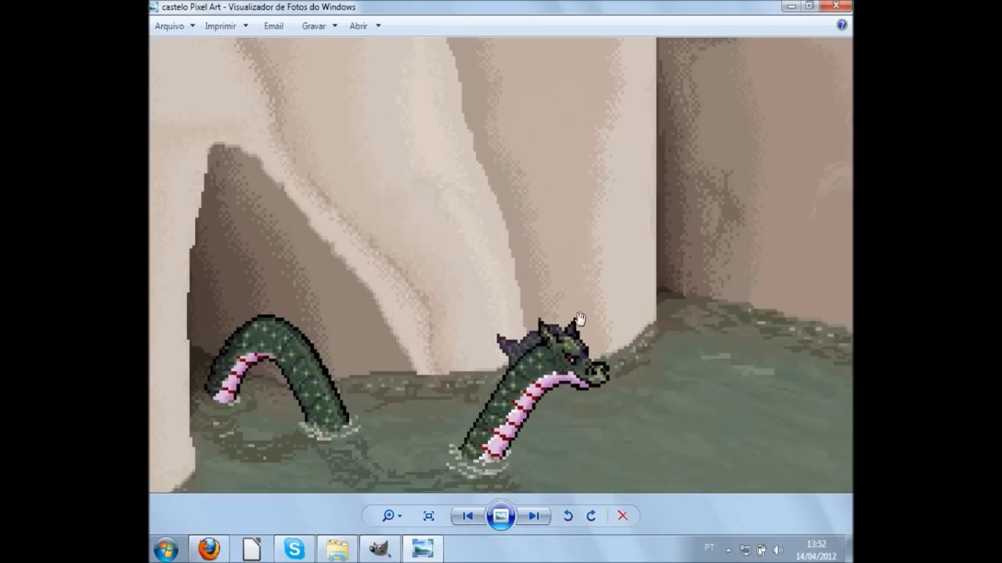
scroll(552, 395, up, 1)
scroll(550, 403, up, 1)
scroll(546, 398, up, 1)
scroll(572, 181, up, 2)
scroll(342, 324, down, 2)
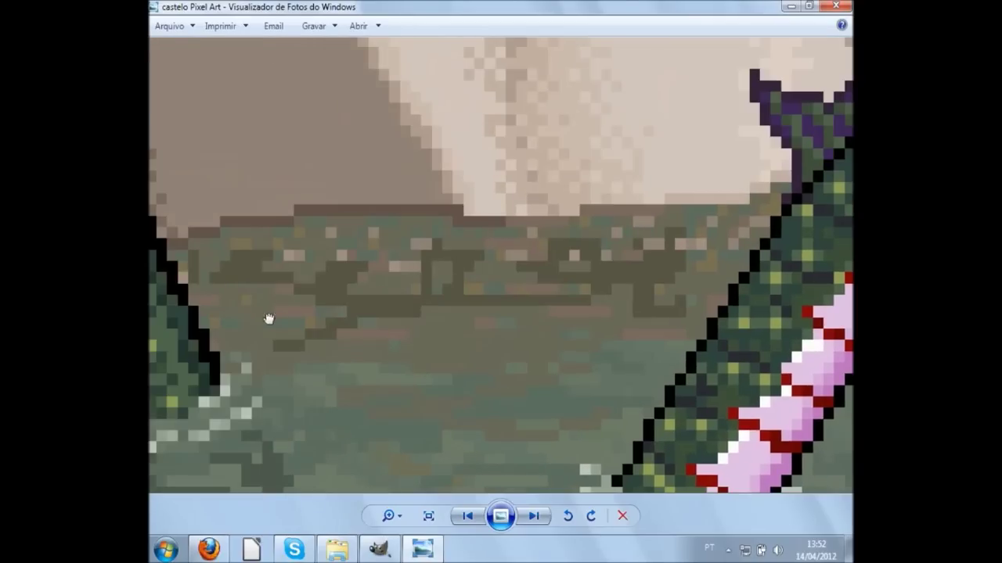
scroll(263, 313, up, 1)
scroll(447, 452, up, 1)
scroll(368, 392, down, 2)
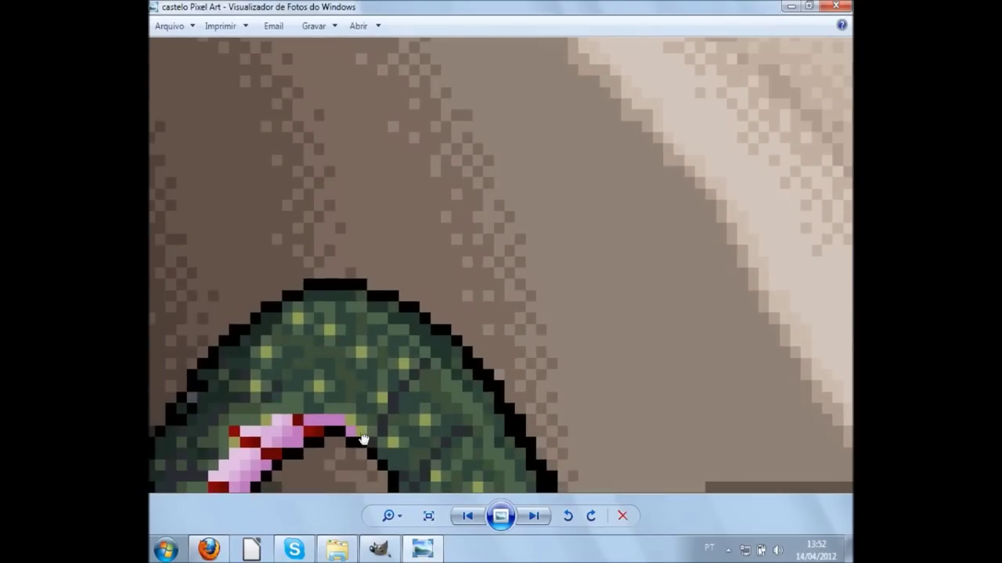
scroll(376, 360, up, 2)
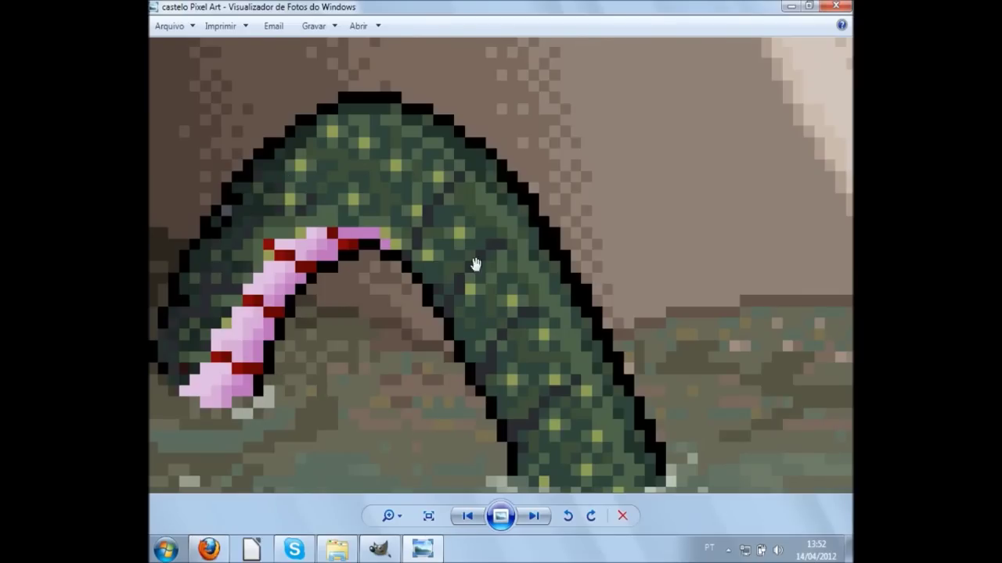
scroll(539, 397, down, 1)
scroll(438, 258, down, 1)
scroll(470, 274, down, 1)
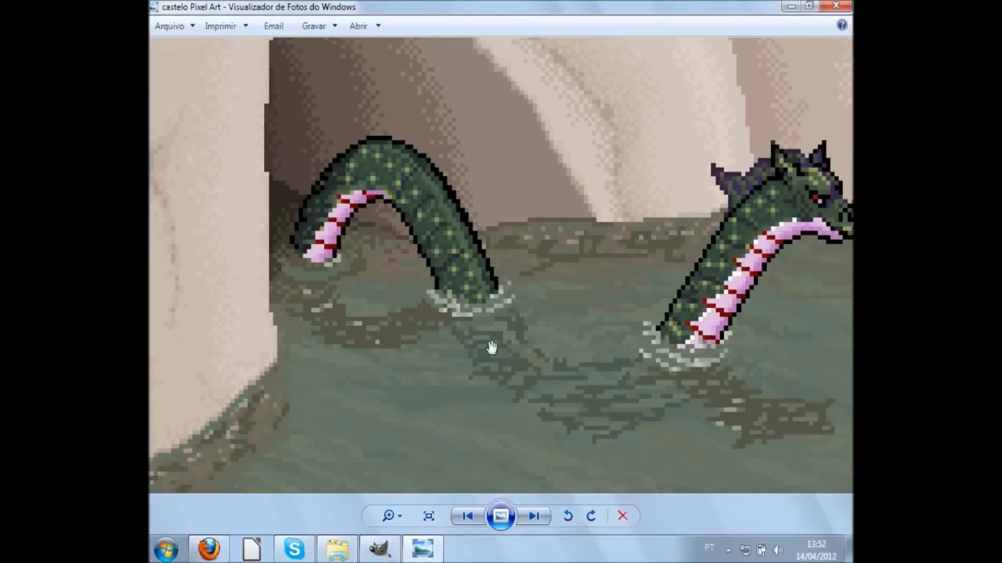
scroll(493, 375, up, 1)
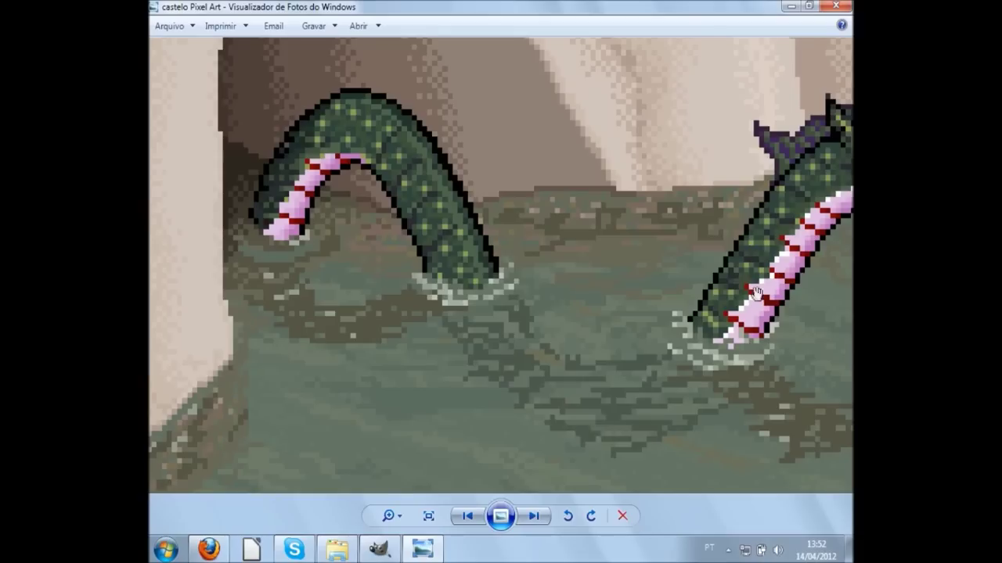
Pan to the right sea serpent's head and the rock to study their pixels
mouse_move(757, 288)
mouse_down()
mouse_move(656, 403)
mouse_move(655, 445)
mouse_up()
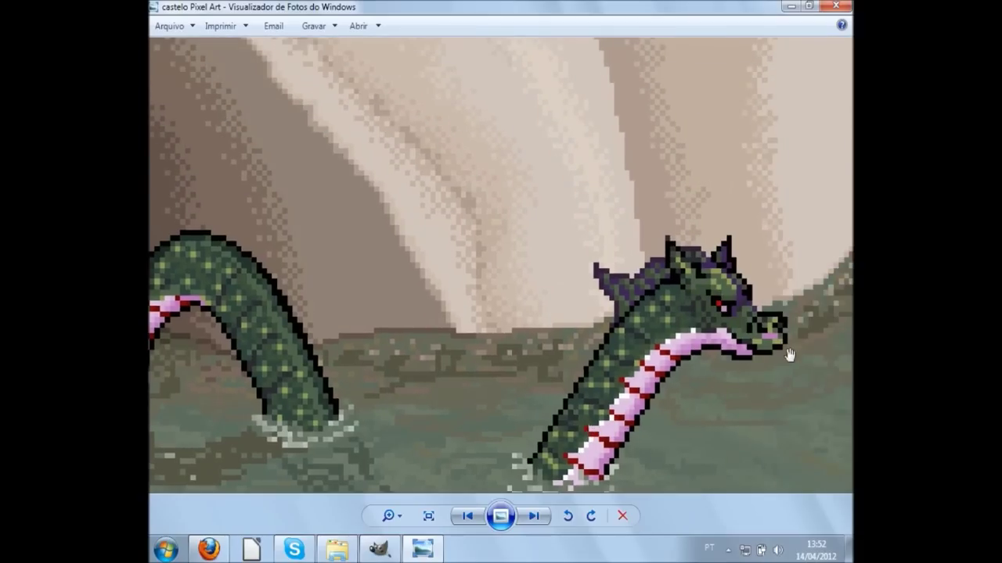
scroll(365, 264, down, 1)
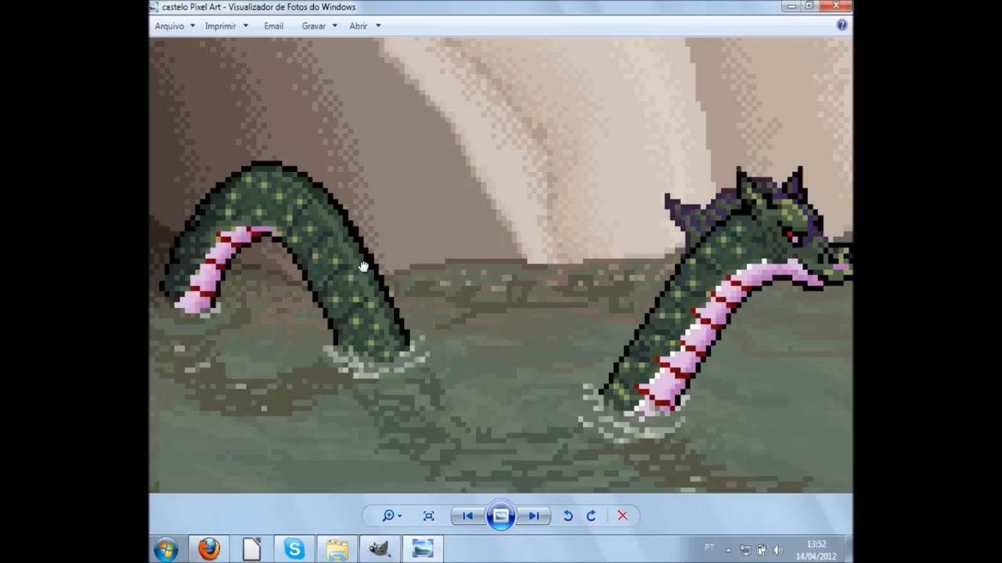
scroll(509, 163, up, 1)
scroll(522, 271, up, 1)
scroll(638, 371, up, 2)
drag(638, 371, 594, 332)
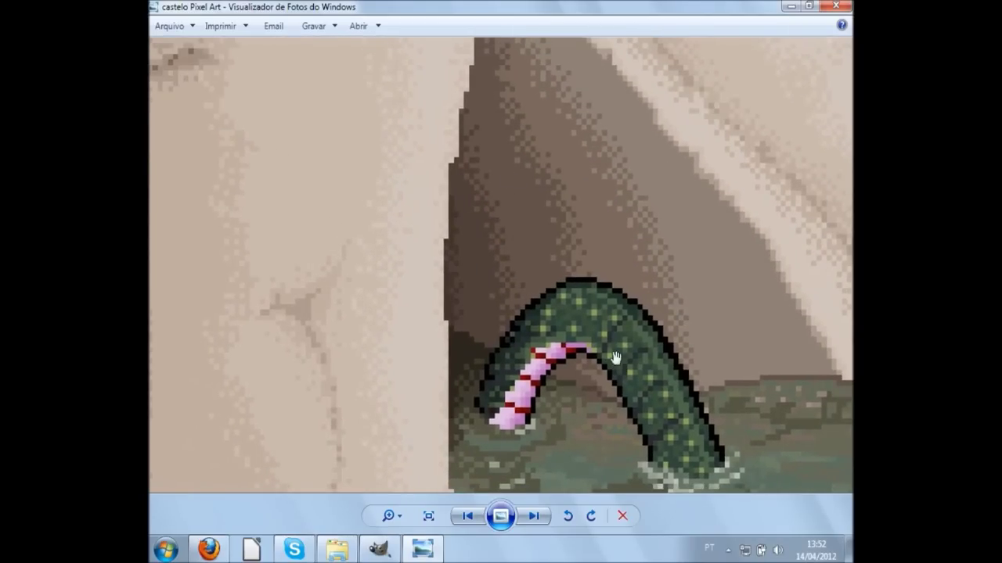
scroll(626, 321, down, 1)
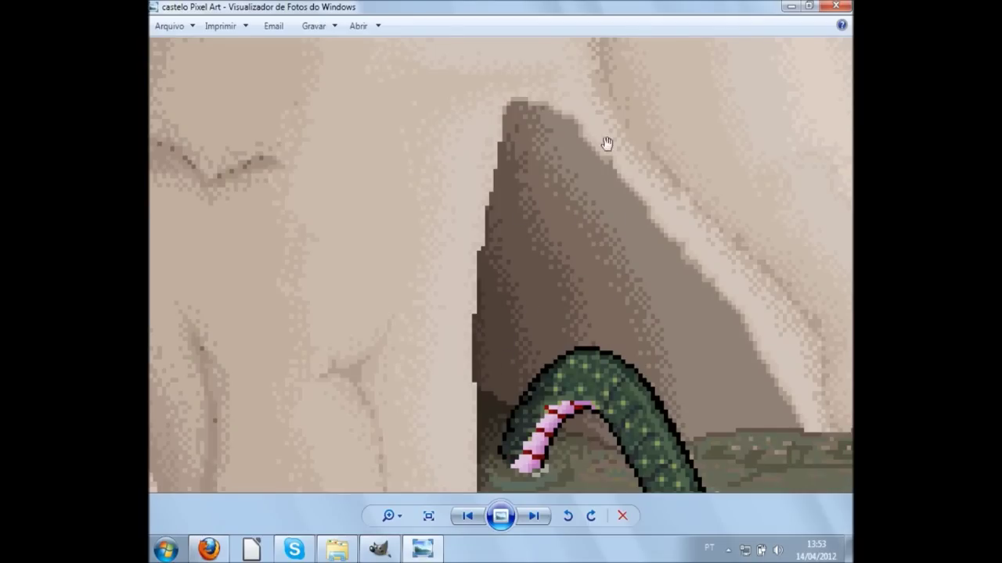
scroll(550, 200, down, 3)
scroll(550, 199, down, 3)
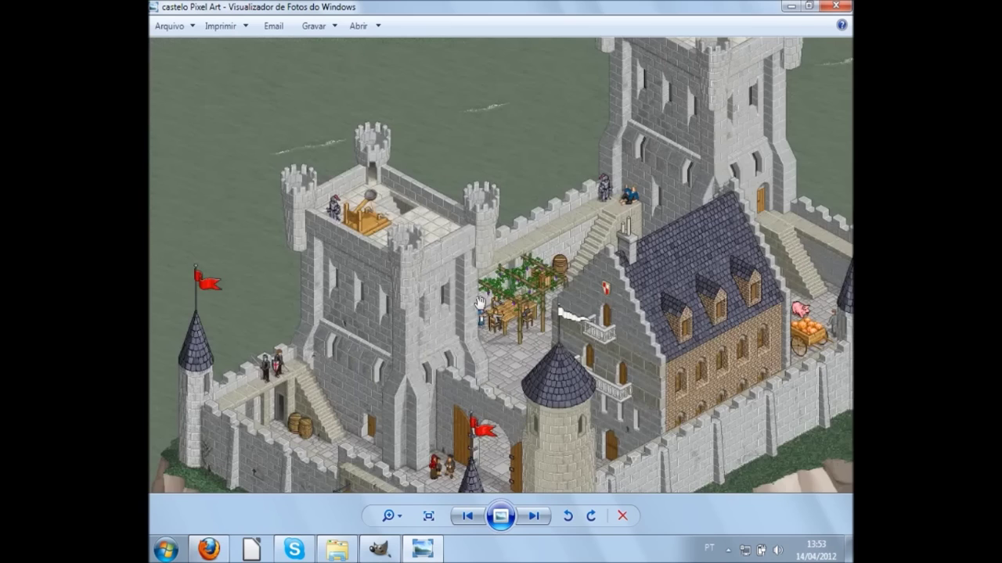
scroll(305, 211, up, 2)
scroll(298, 205, up, 3)
scroll(607, 457, up, 2)
scroll(606, 457, down, 2)
scroll(606, 457, down, 1)
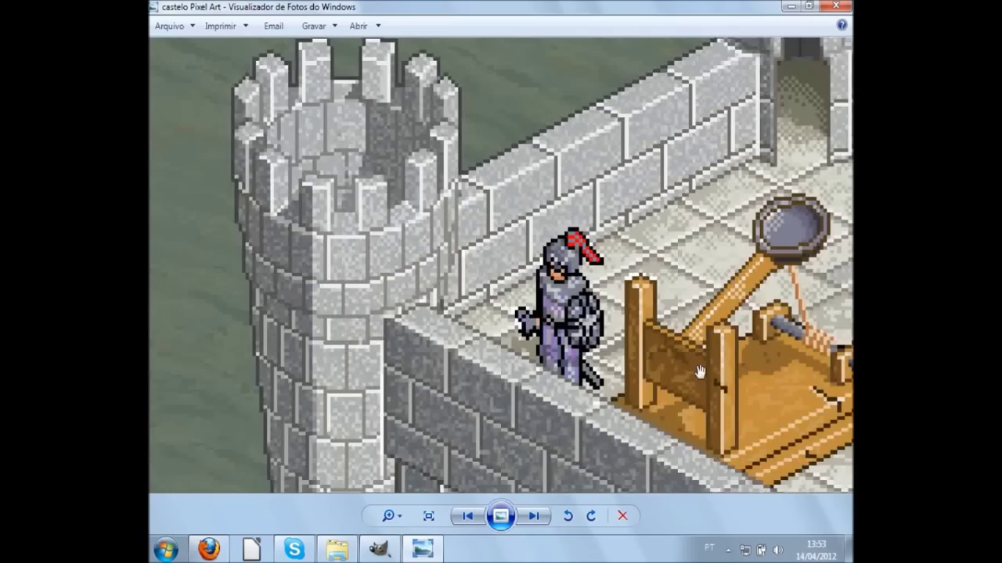
scroll(516, 196, up, 1)
scroll(517, 196, down, 1)
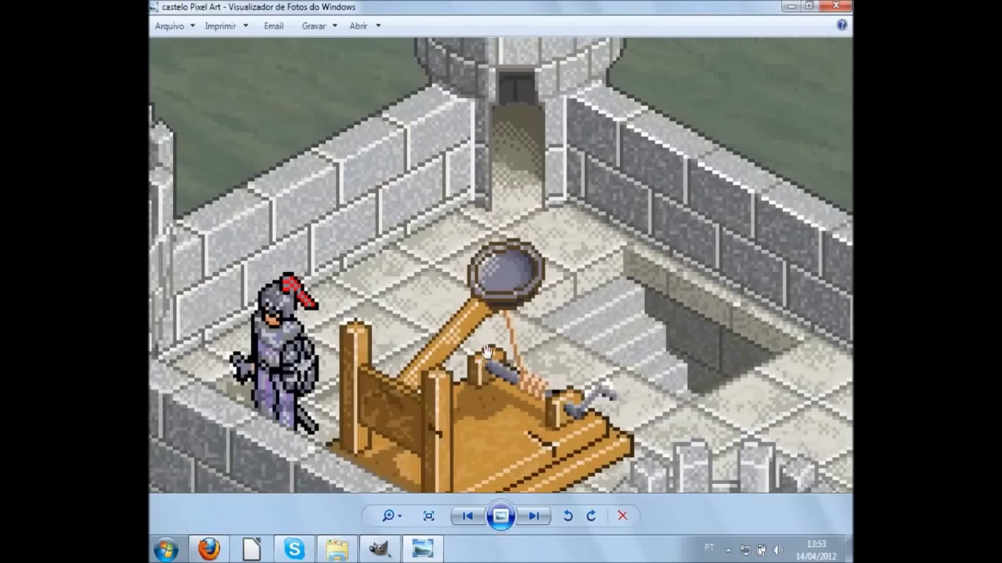
scroll(508, 262, up, 3)
scroll(595, 342, down, 2)
scroll(595, 342, down, 1)
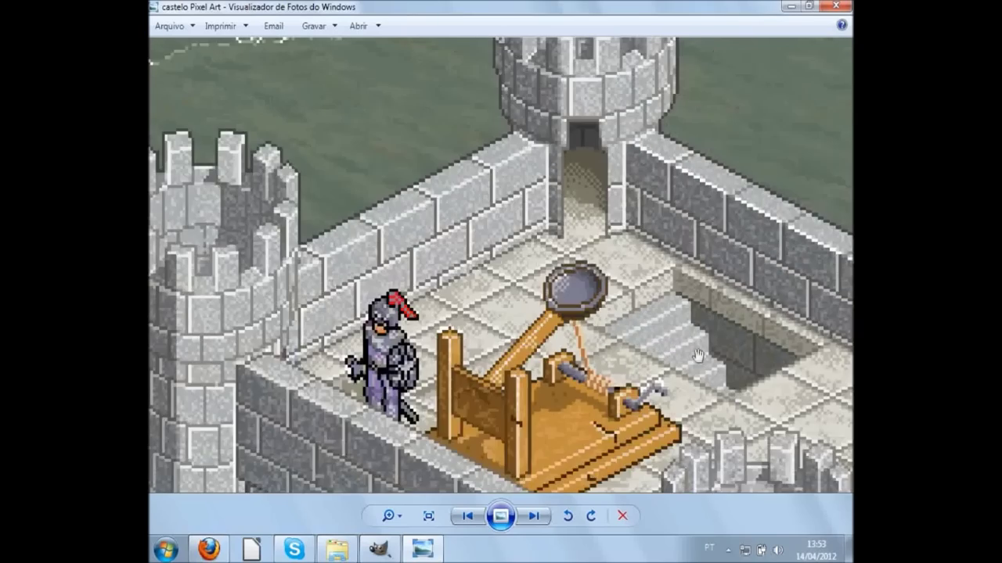
drag(705, 438, 529, 188)
mouse_move(721, 324)
mouse_down()
mouse_move(618, 263)
mouse_move(532, 175)
mouse_up()
drag(669, 300, 590, 256)
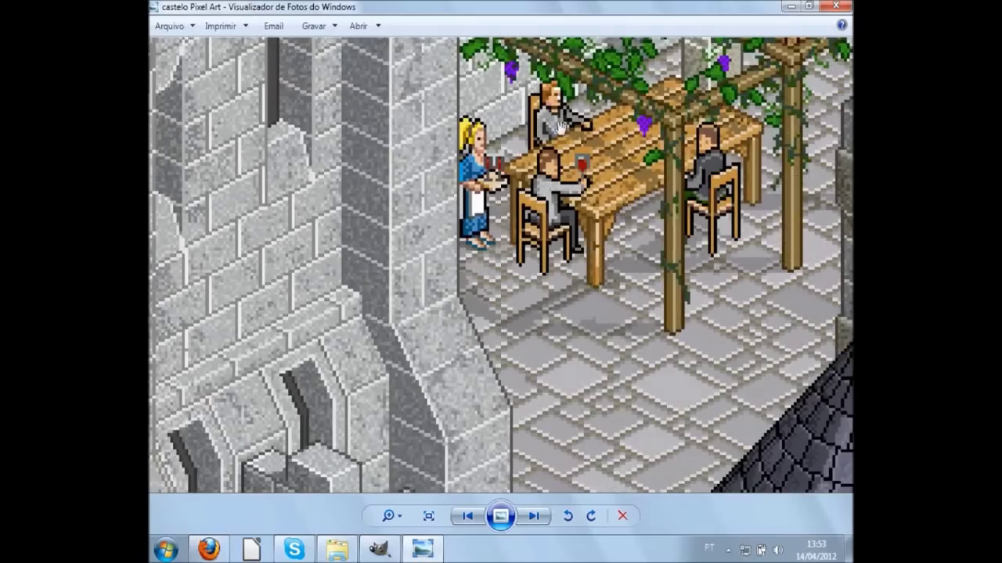
scroll(570, 96, up, 1)
scroll(571, 97, up, 1)
scroll(567, 106, up, 1)
scroll(561, 155, up, 1)
scroll(562, 155, down, 2)
scroll(561, 154, down, 2)
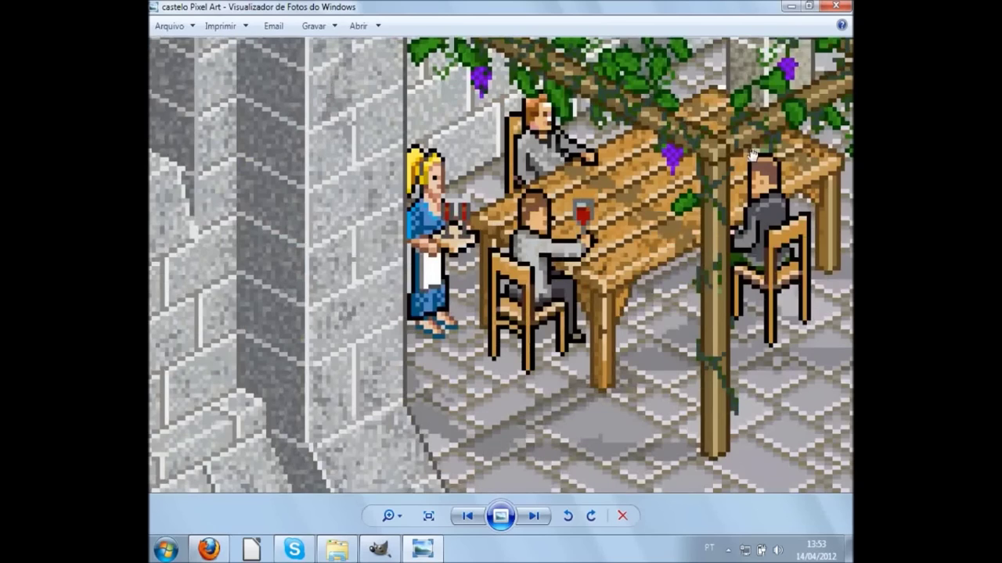
scroll(558, 271, down, 2)
scroll(558, 271, down, 2)
scroll(546, 342, down, 2)
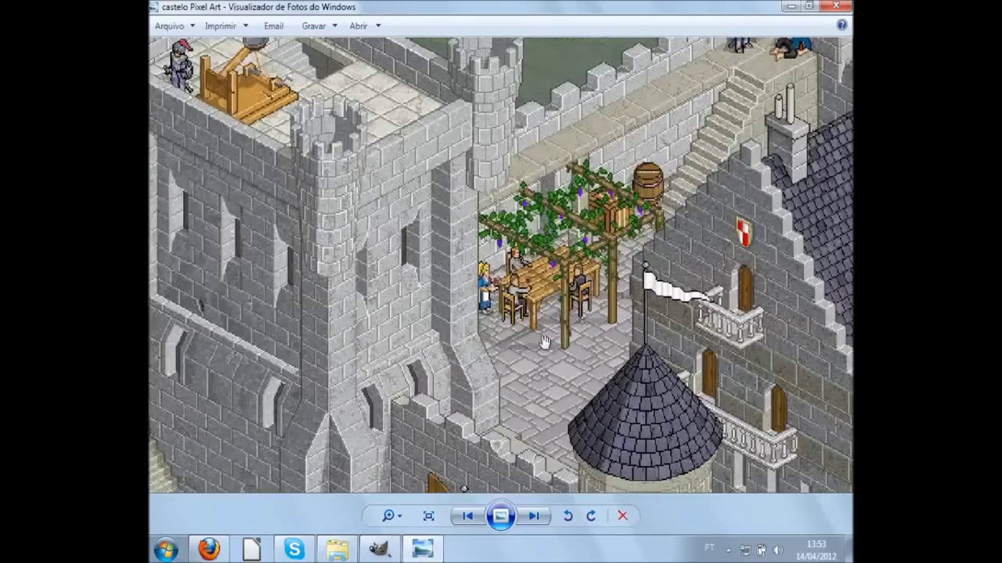
drag(545, 342, 581, 177)
scroll(444, 362, up, 1)
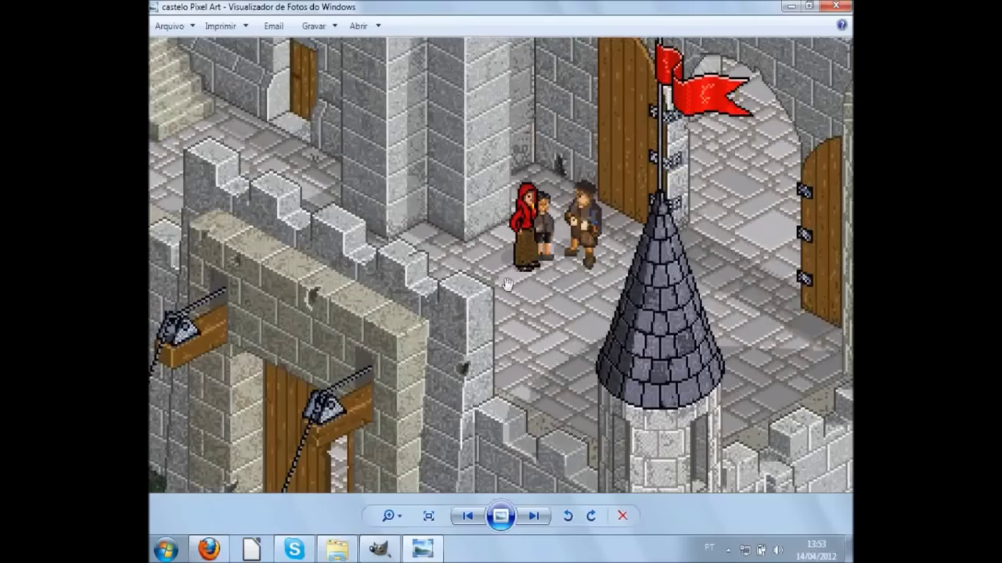
scroll(485, 329, up, 1)
scroll(537, 271, up, 1)
scroll(536, 271, down, 3)
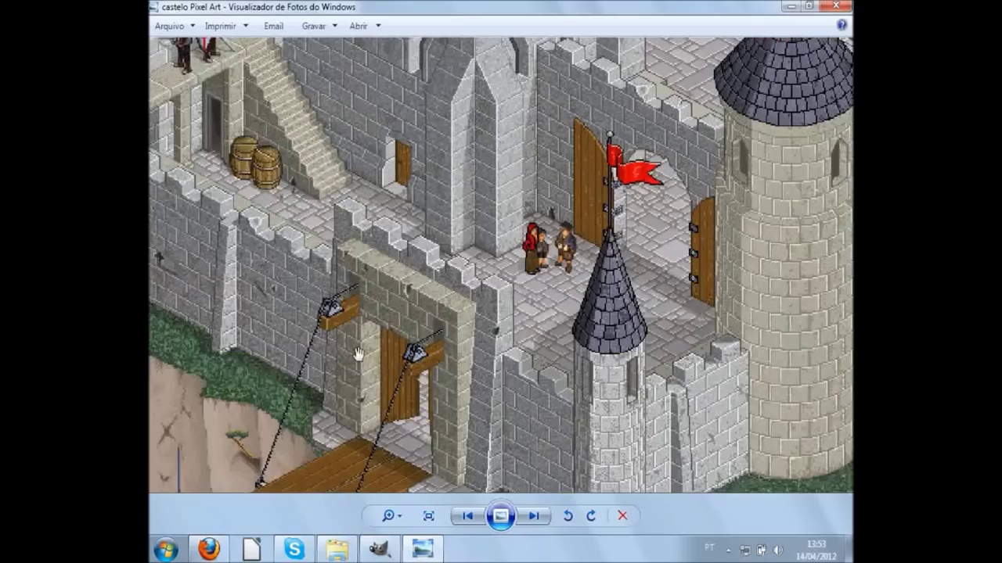
drag(264, 290, 475, 435)
scroll(329, 151, up, 1)
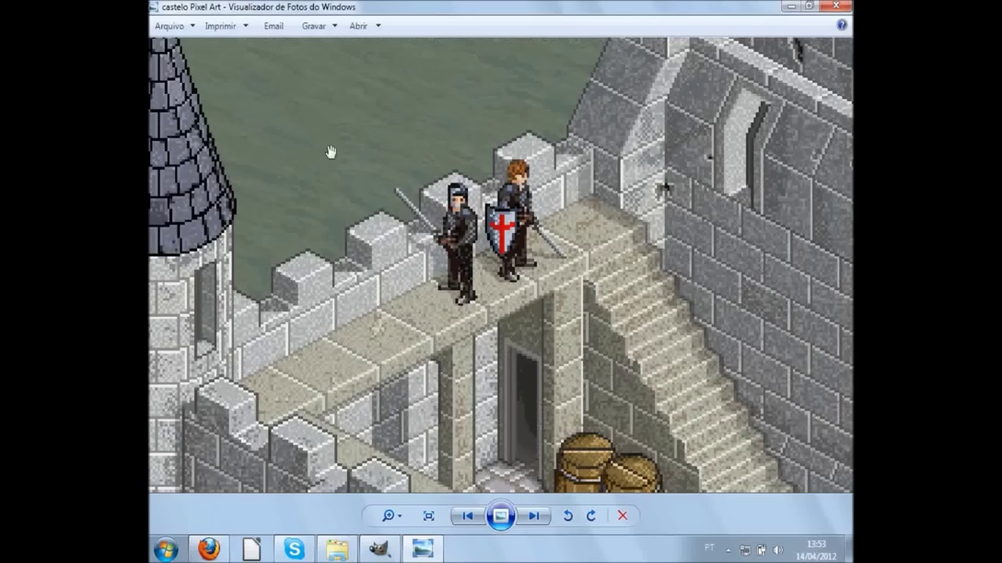
scroll(411, 208, up, 1)
scroll(595, 219, up, 1)
scroll(595, 219, down, 1)
scroll(595, 221, down, 2)
scroll(595, 222, down, 2)
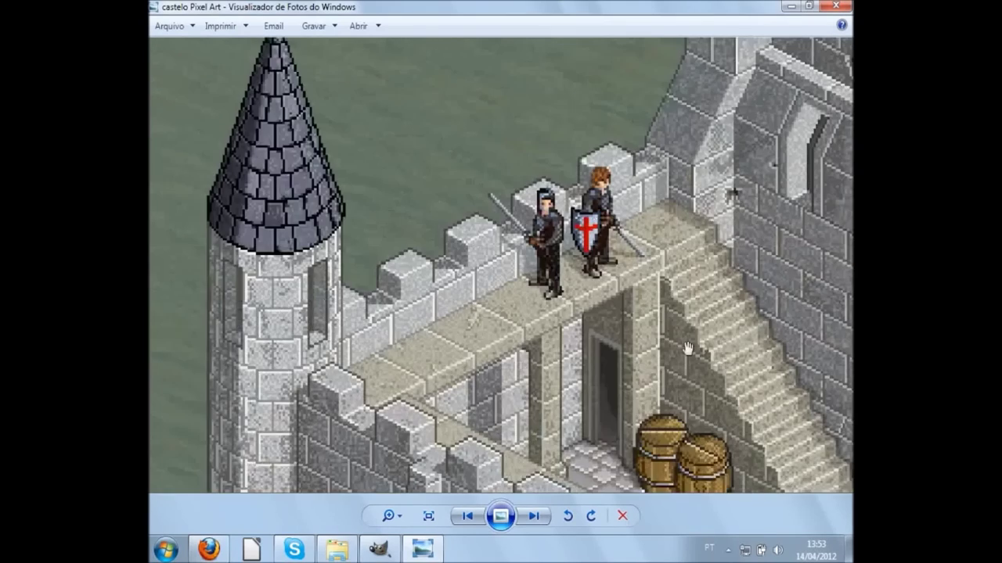
mouse_move(713, 382)
mouse_down()
mouse_move(509, 186)
mouse_move(390, 323)
mouse_up()
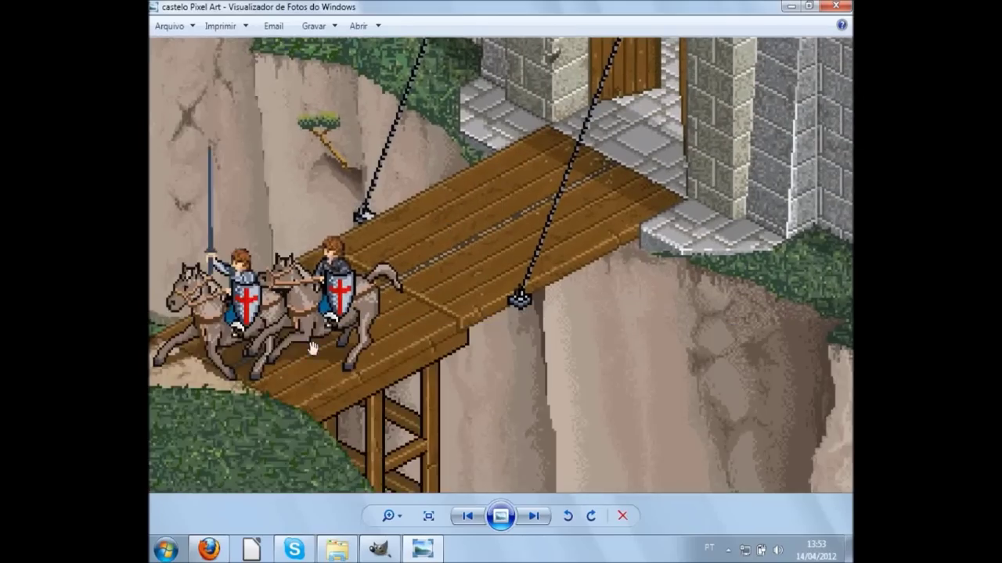
scroll(381, 312, up, 1)
scroll(381, 312, up, 1)
scroll(381, 312, up, 3)
scroll(383, 314, down, 3)
scroll(414, 316, down, 1)
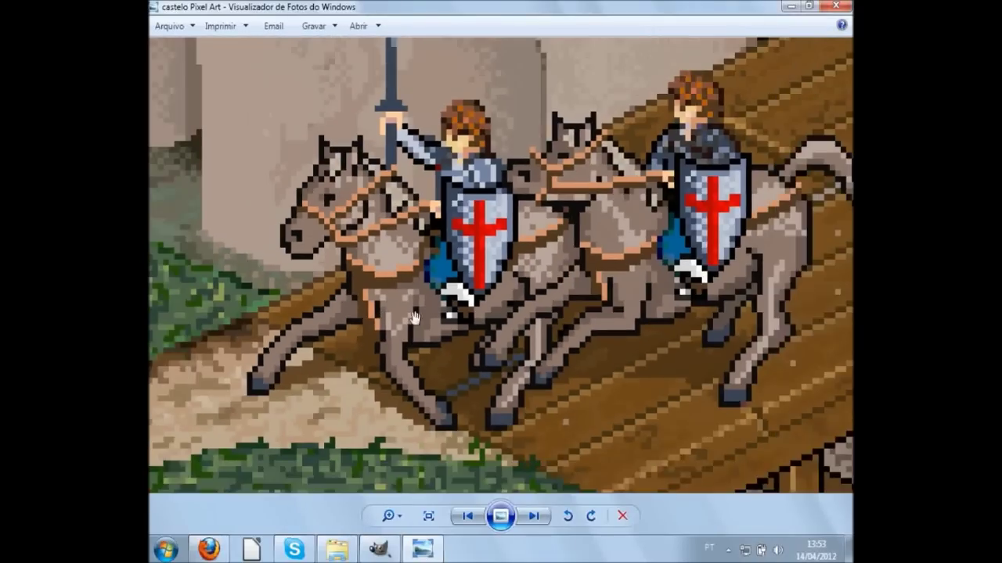
drag(362, 153, 479, 445)
scroll(555, 380, down, 4)
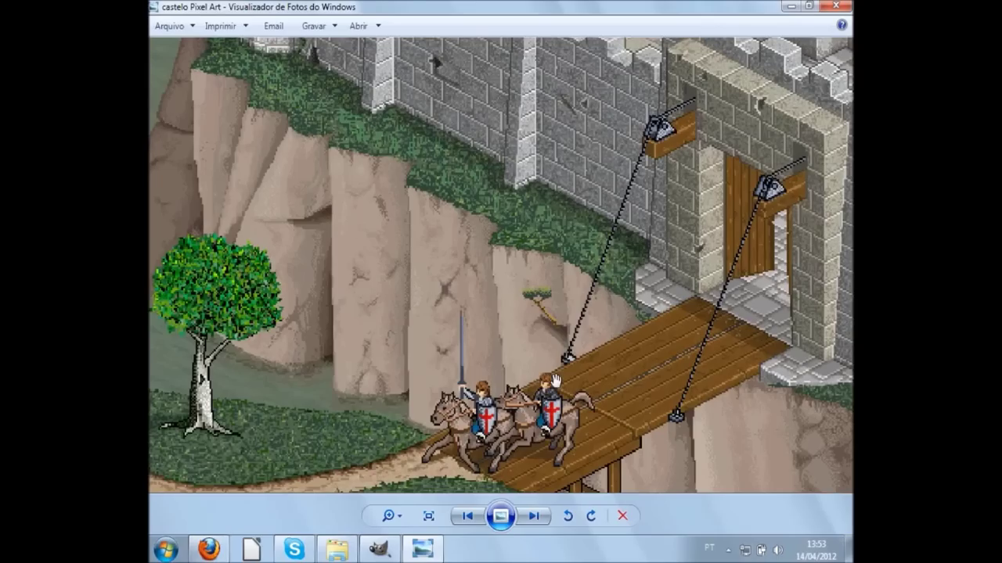
scroll(554, 380, down, 2)
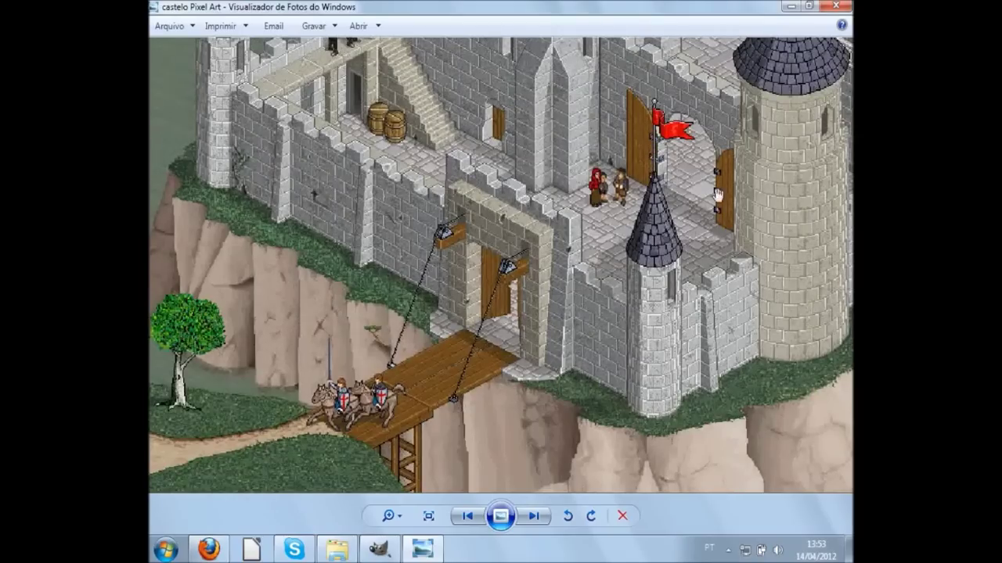
scroll(788, 138, up, 3)
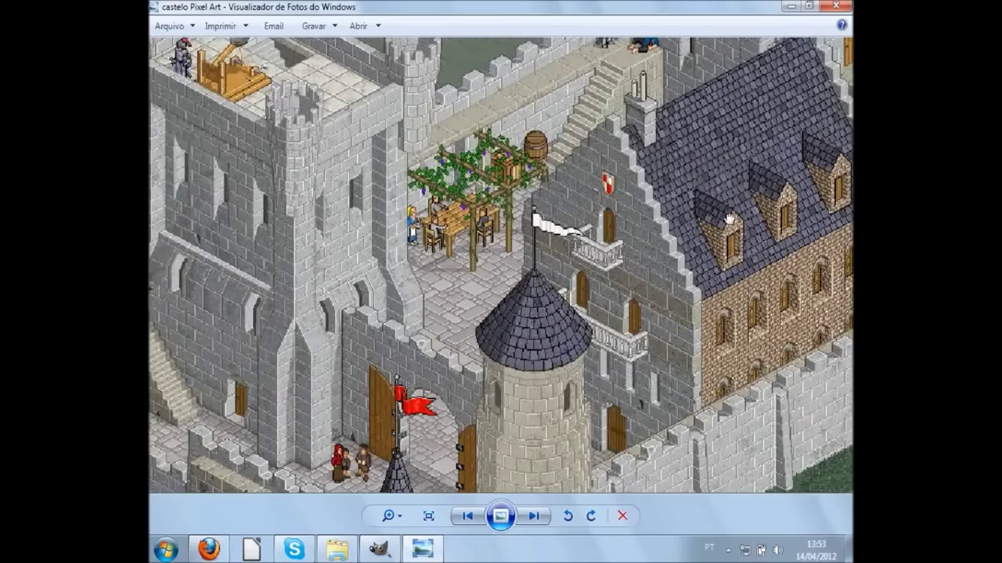
drag(728, 220, 442, 306)
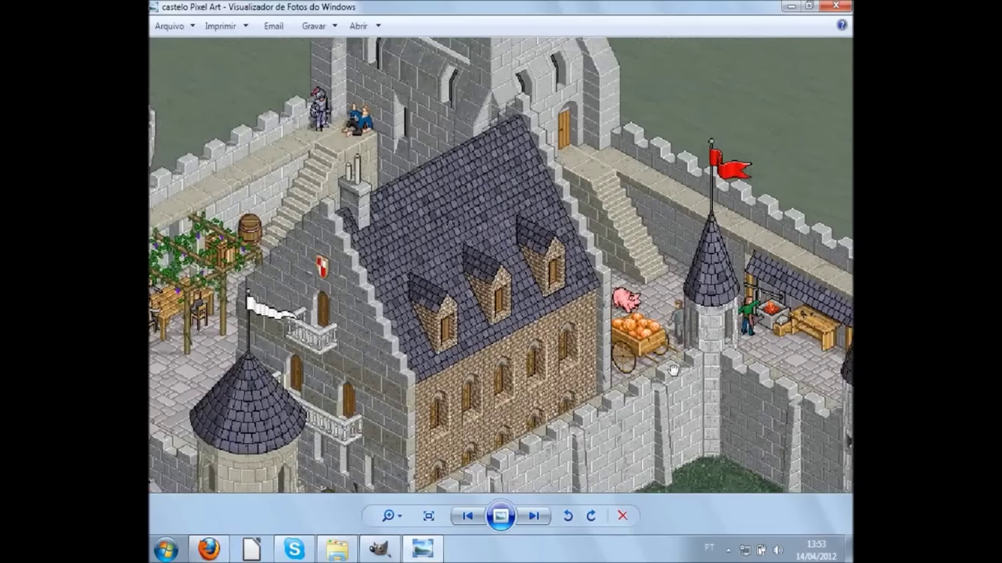
scroll(673, 371, up, 3)
scroll(485, 328, up, 1)
scroll(451, 301, up, 1)
scroll(451, 300, down, 3)
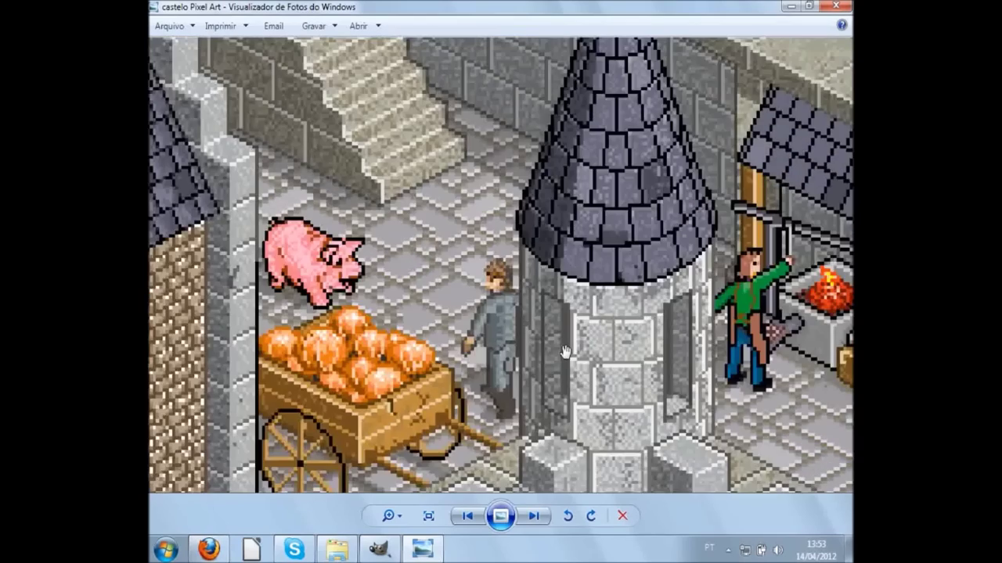
scroll(434, 327, up, 2)
scroll(434, 327, down, 2)
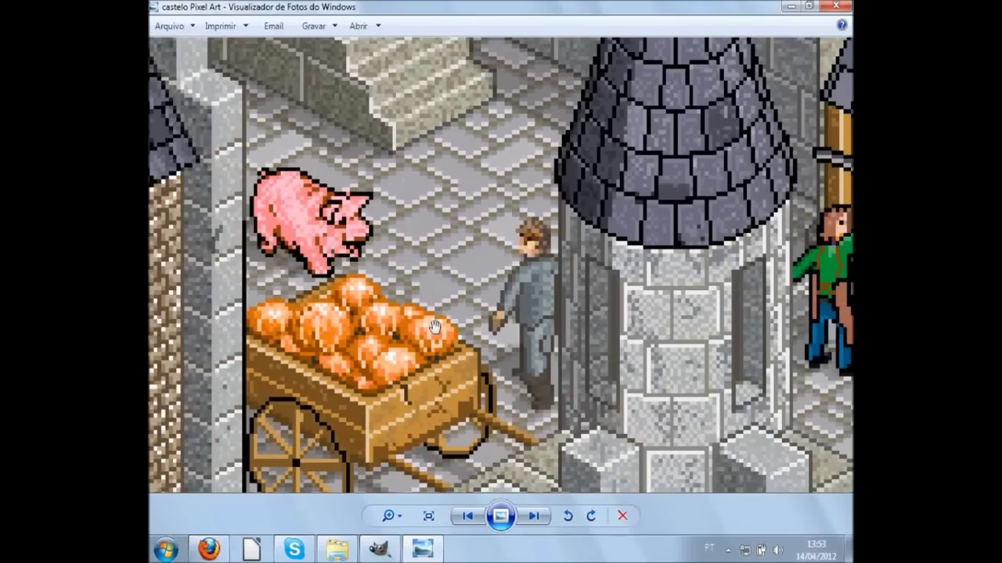
Show bearbird_final2 zoomed in, panning over its rocky base and water reflection
click(467, 516)
scroll(501, 219, up, 1)
scroll(501, 219, up, 1)
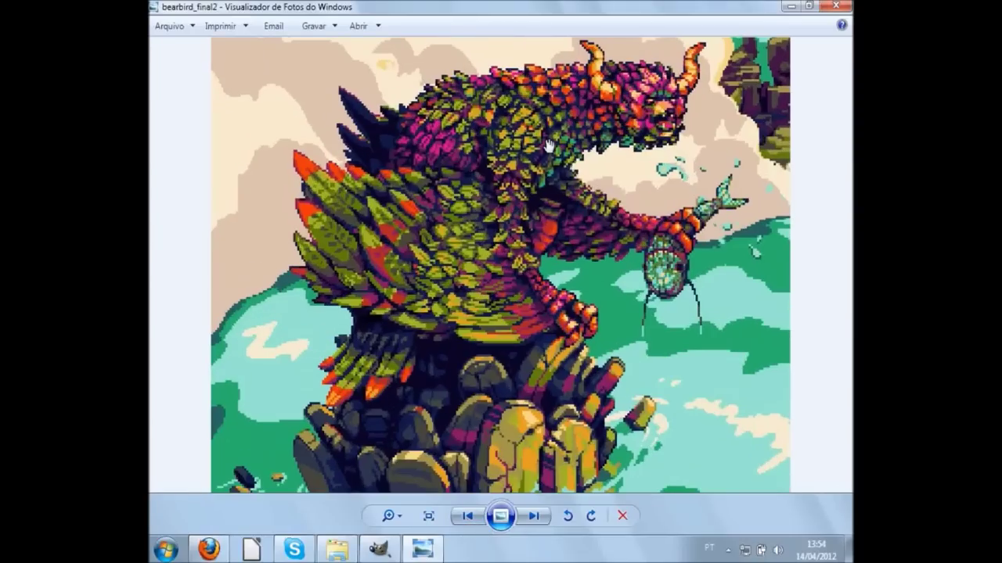
scroll(501, 219, up, 2)
mouse_move(529, 408)
mouse_down()
mouse_move(455, 292)
mouse_move(442, 182)
mouse_up()
drag(351, 324, 383, 266)
drag(470, 235, 556, 237)
mouse_move(356, 287)
mouse_down()
mouse_move(537, 302)
mouse_move(608, 239)
mouse_up()
Pan across the creature's feathered wing, horned head, chest and fish, and sky
drag(669, 180, 667, 235)
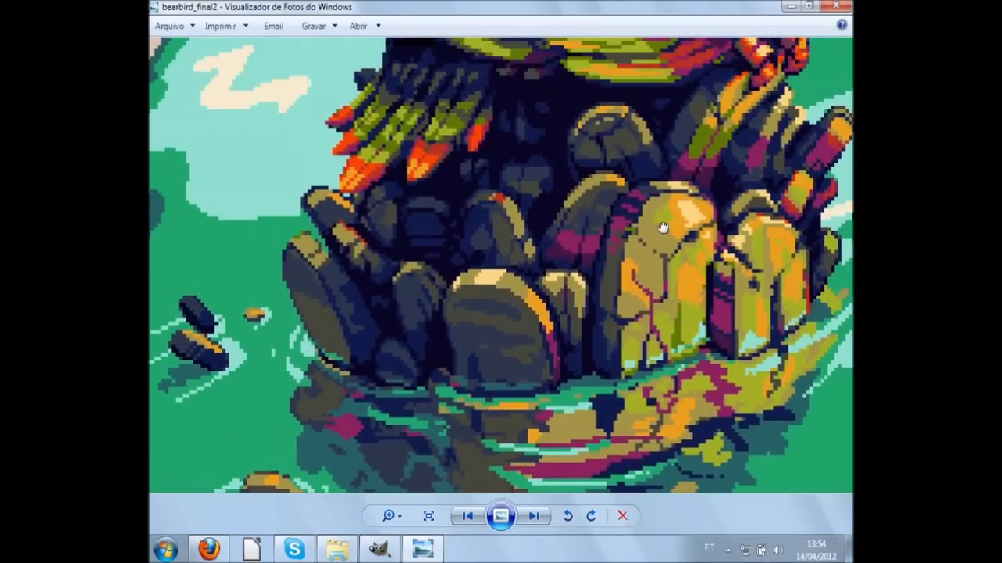
drag(664, 197, 642, 352)
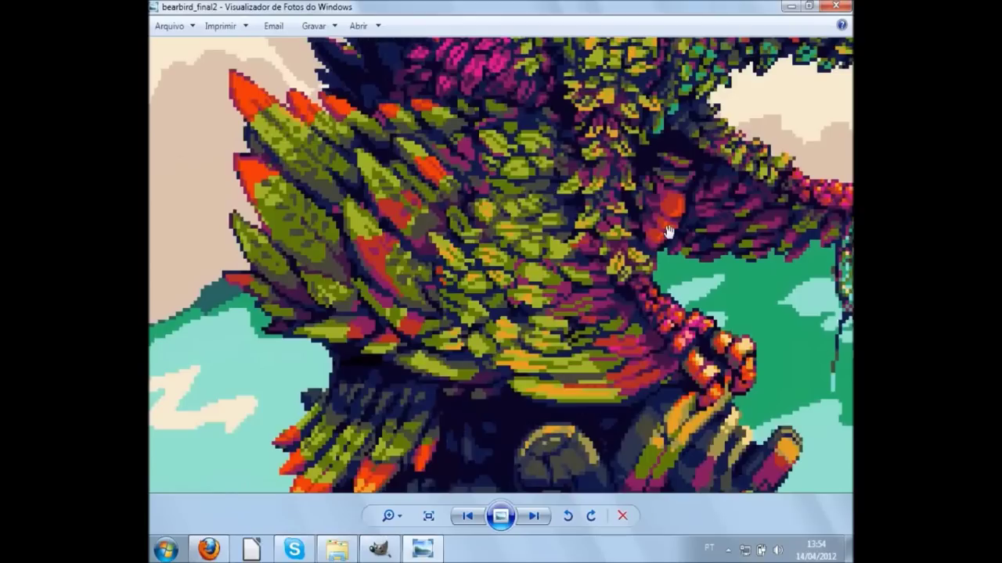
drag(667, 232, 592, 338)
drag(711, 204, 664, 340)
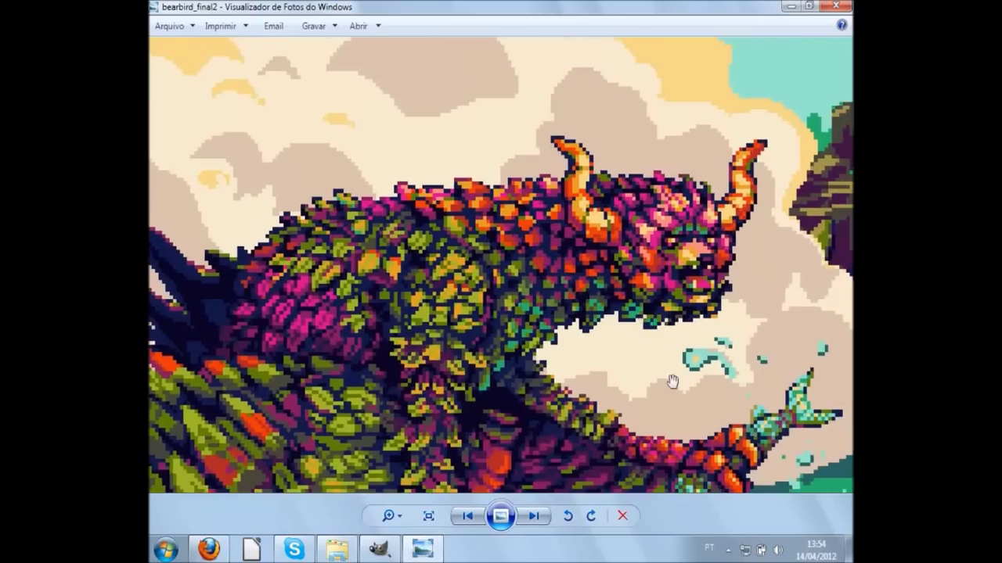
mouse_move(668, 385)
mouse_down()
mouse_move(564, 213)
mouse_move(532, 369)
mouse_move(557, 233)
mouse_up()
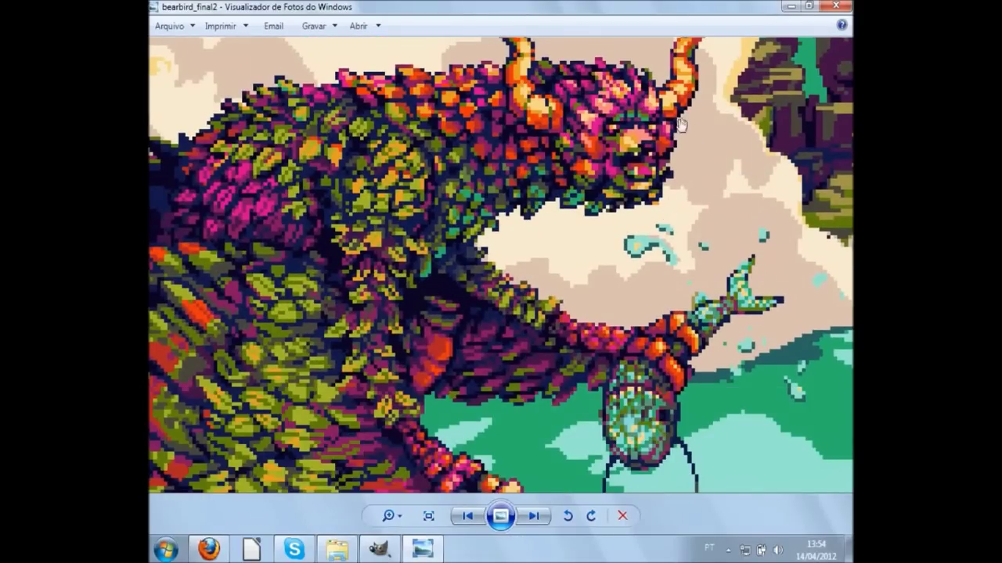
drag(652, 114, 655, 219)
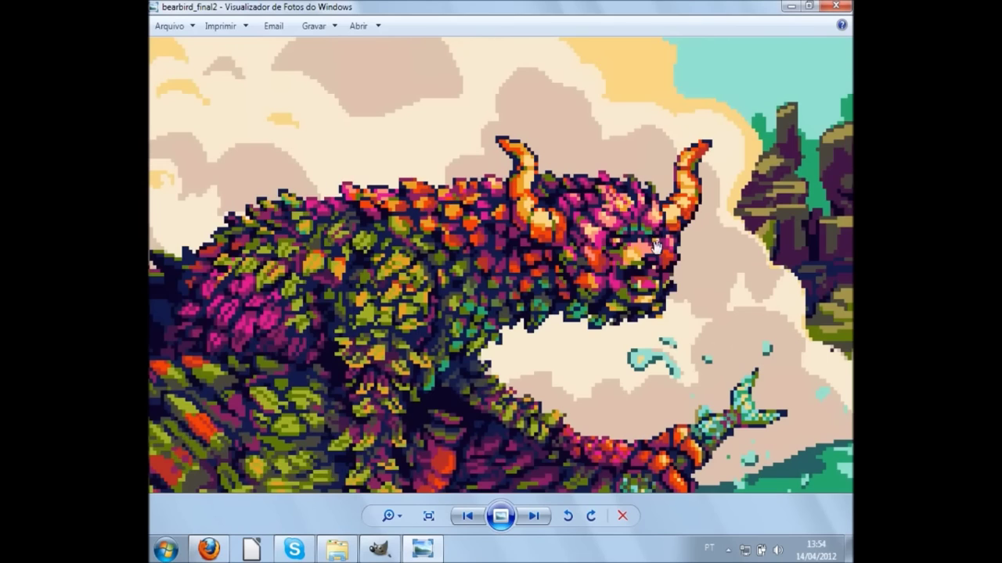
Check the rocks below the creature, then zoom back out to the whole image
scroll(640, 154, up, 2)
scroll(641, 153, up, 2)
scroll(640, 154, down, 4)
scroll(628, 210, down, 1)
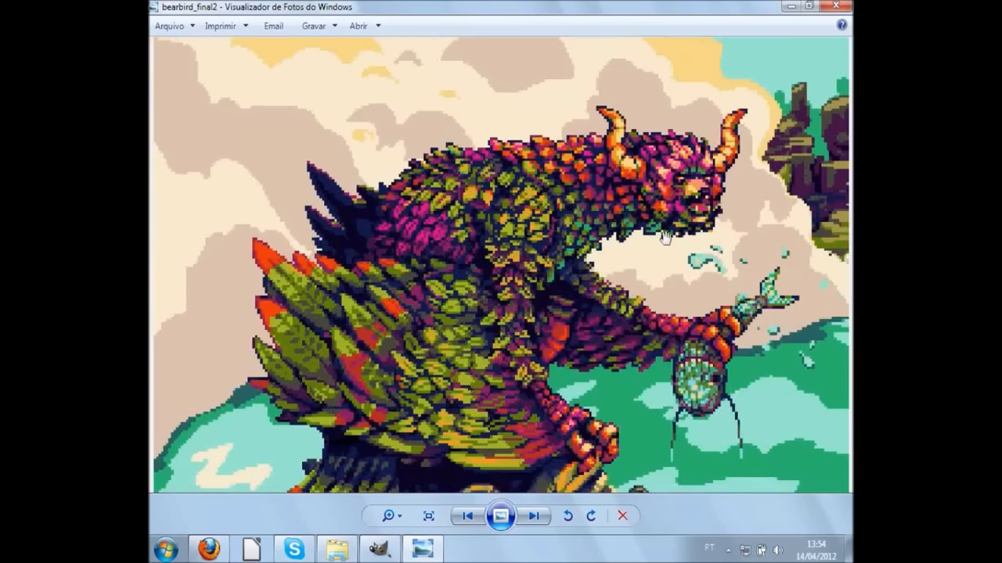
drag(702, 287, 644, 104)
scroll(643, 104, down, 1)
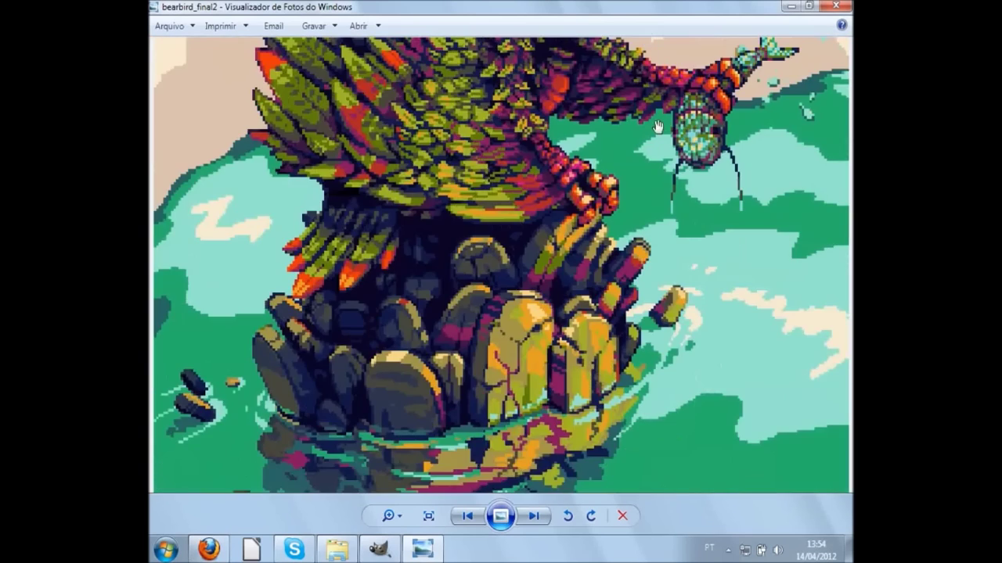
scroll(639, 171, down, 2)
scroll(635, 166, up, 1)
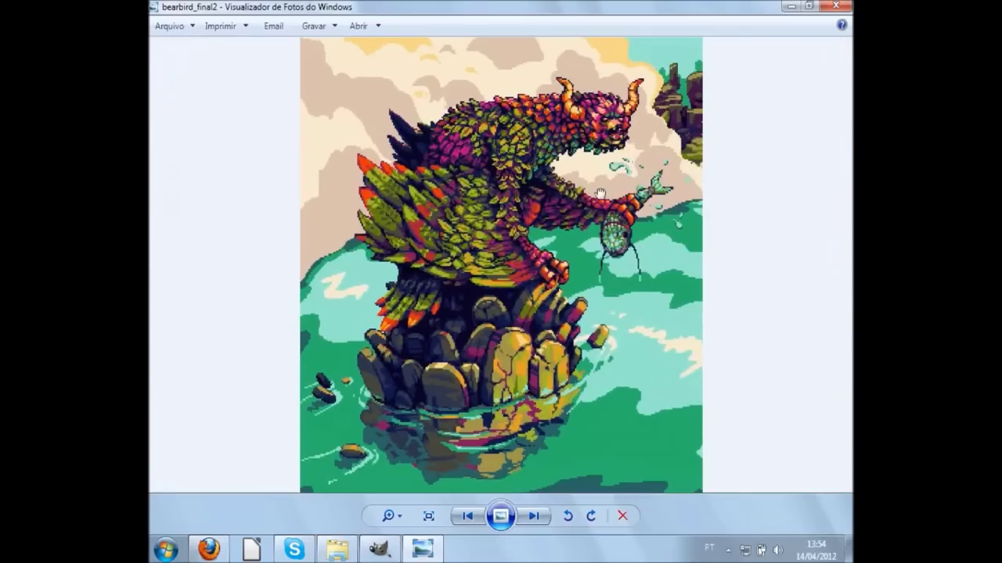